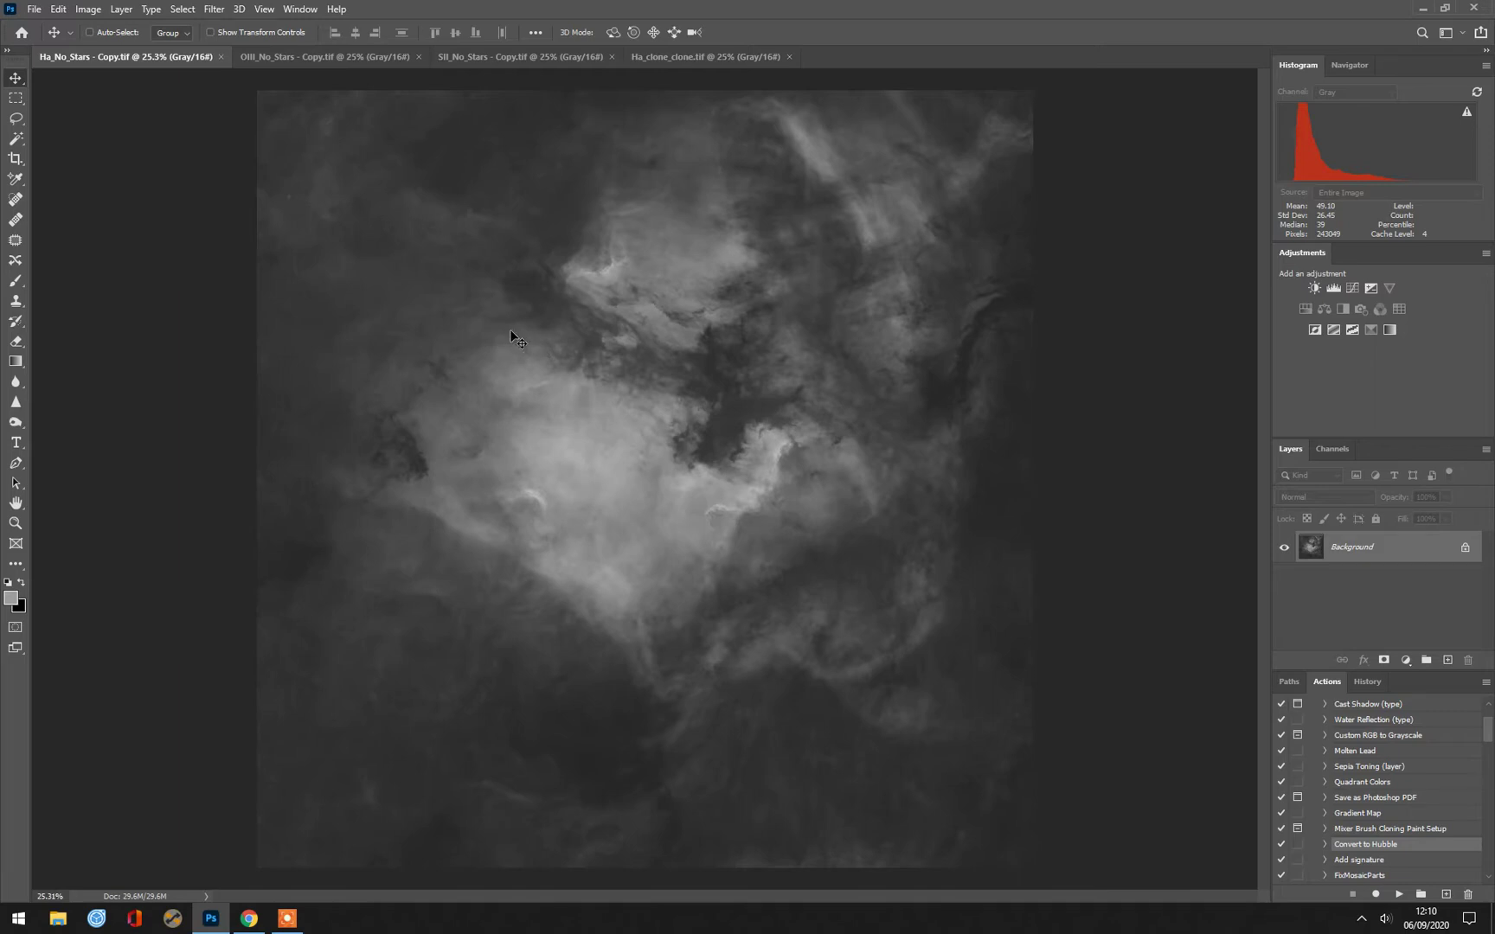
# Create a new RGB document and paste the selected Ha image into its Green channel
pyautogui.hotkey('ctrl', 'a')
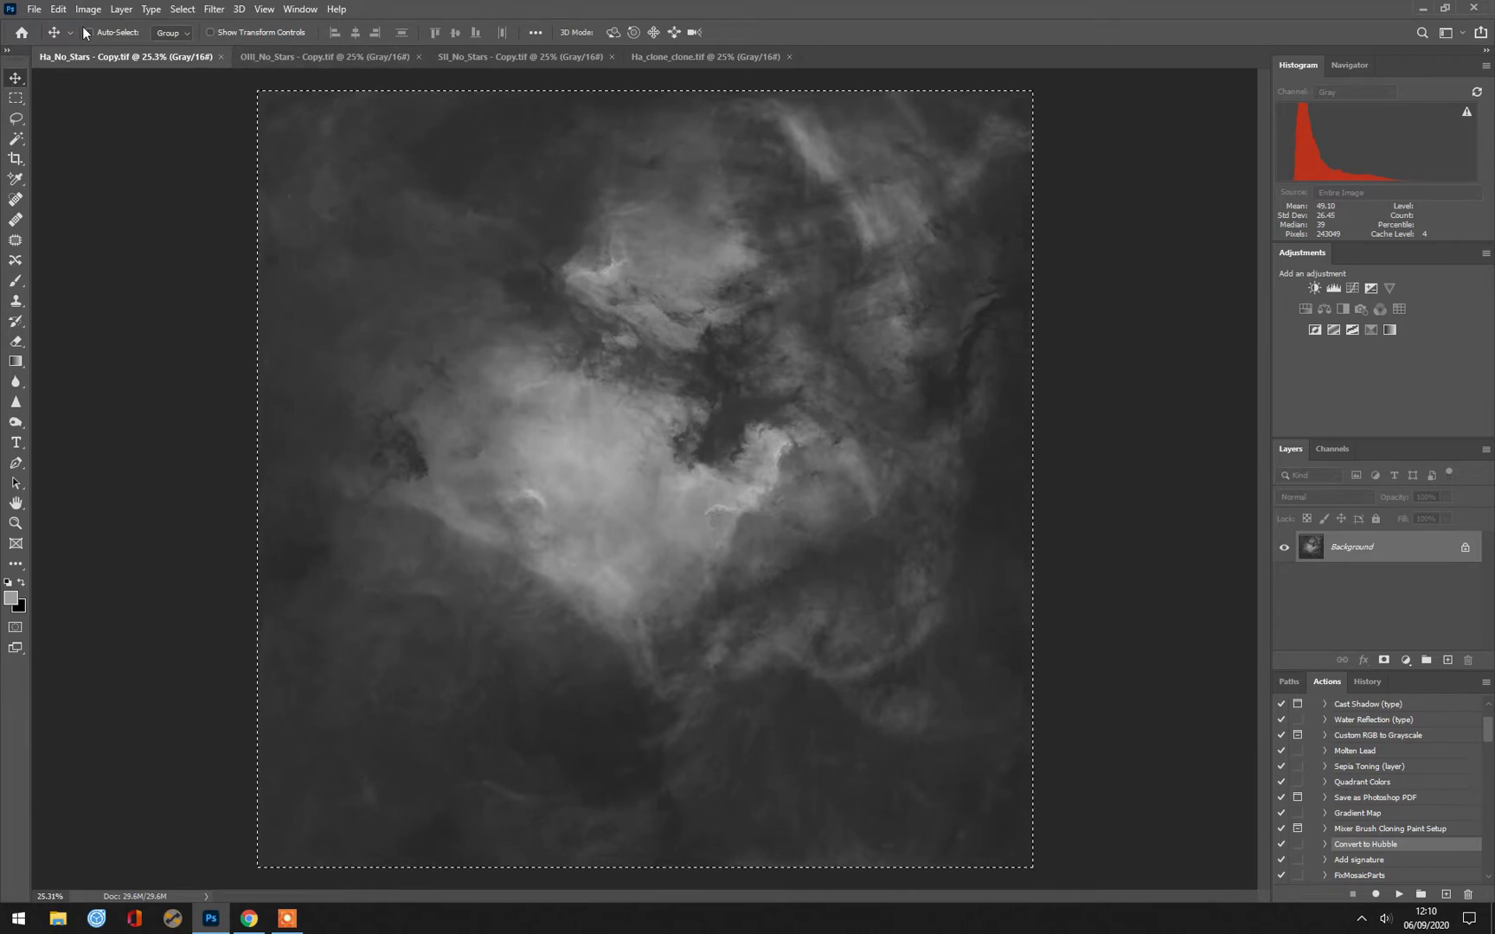
pyautogui.click(38, 8)
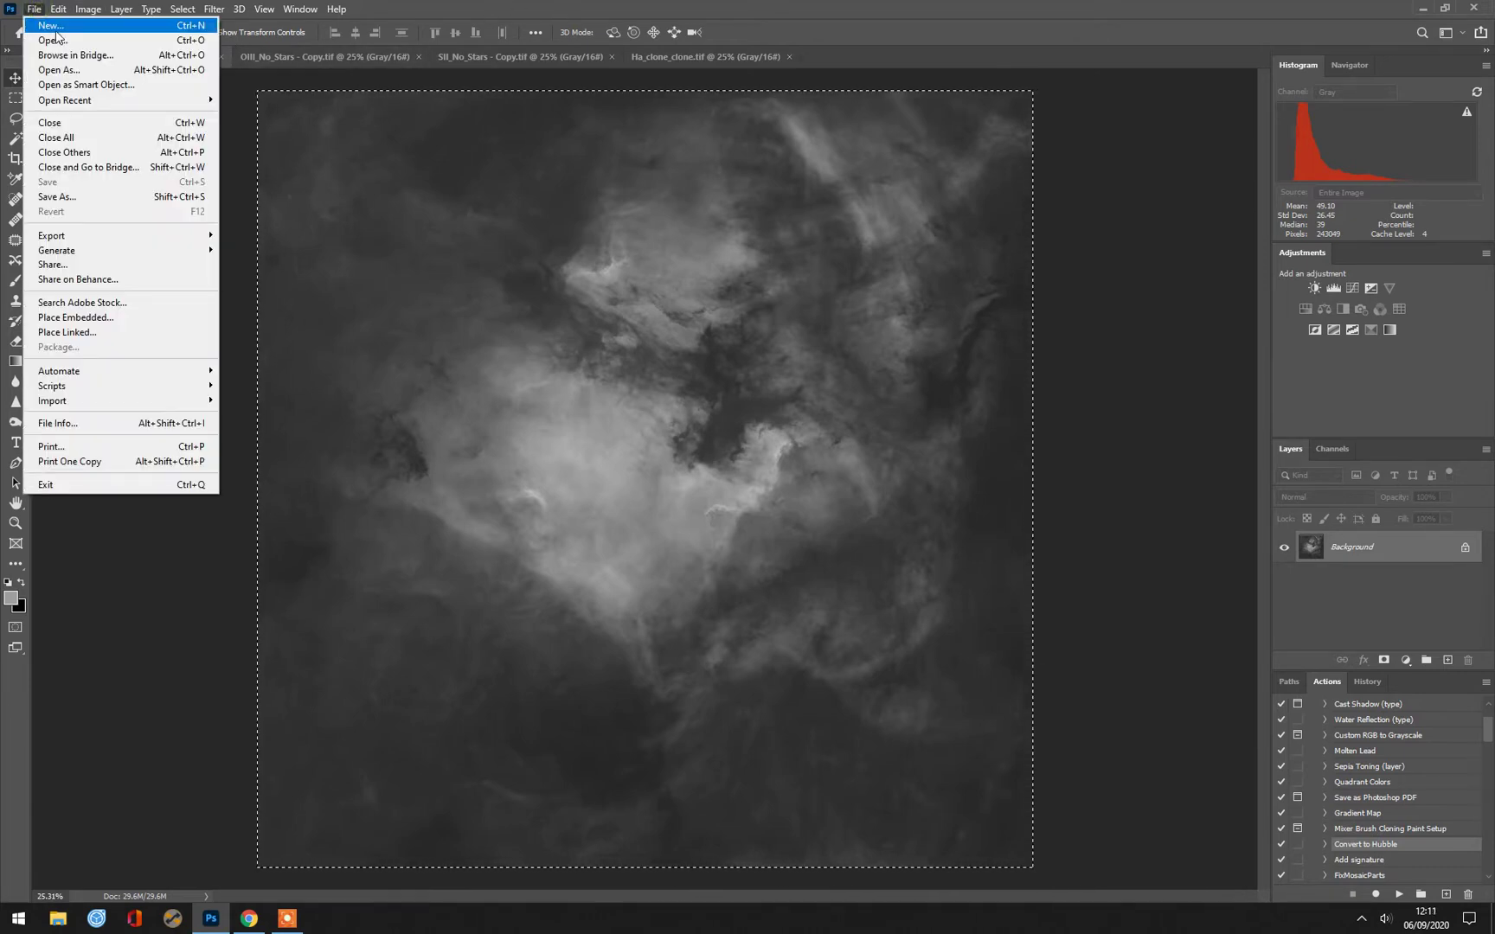
pyautogui.click(55, 28)
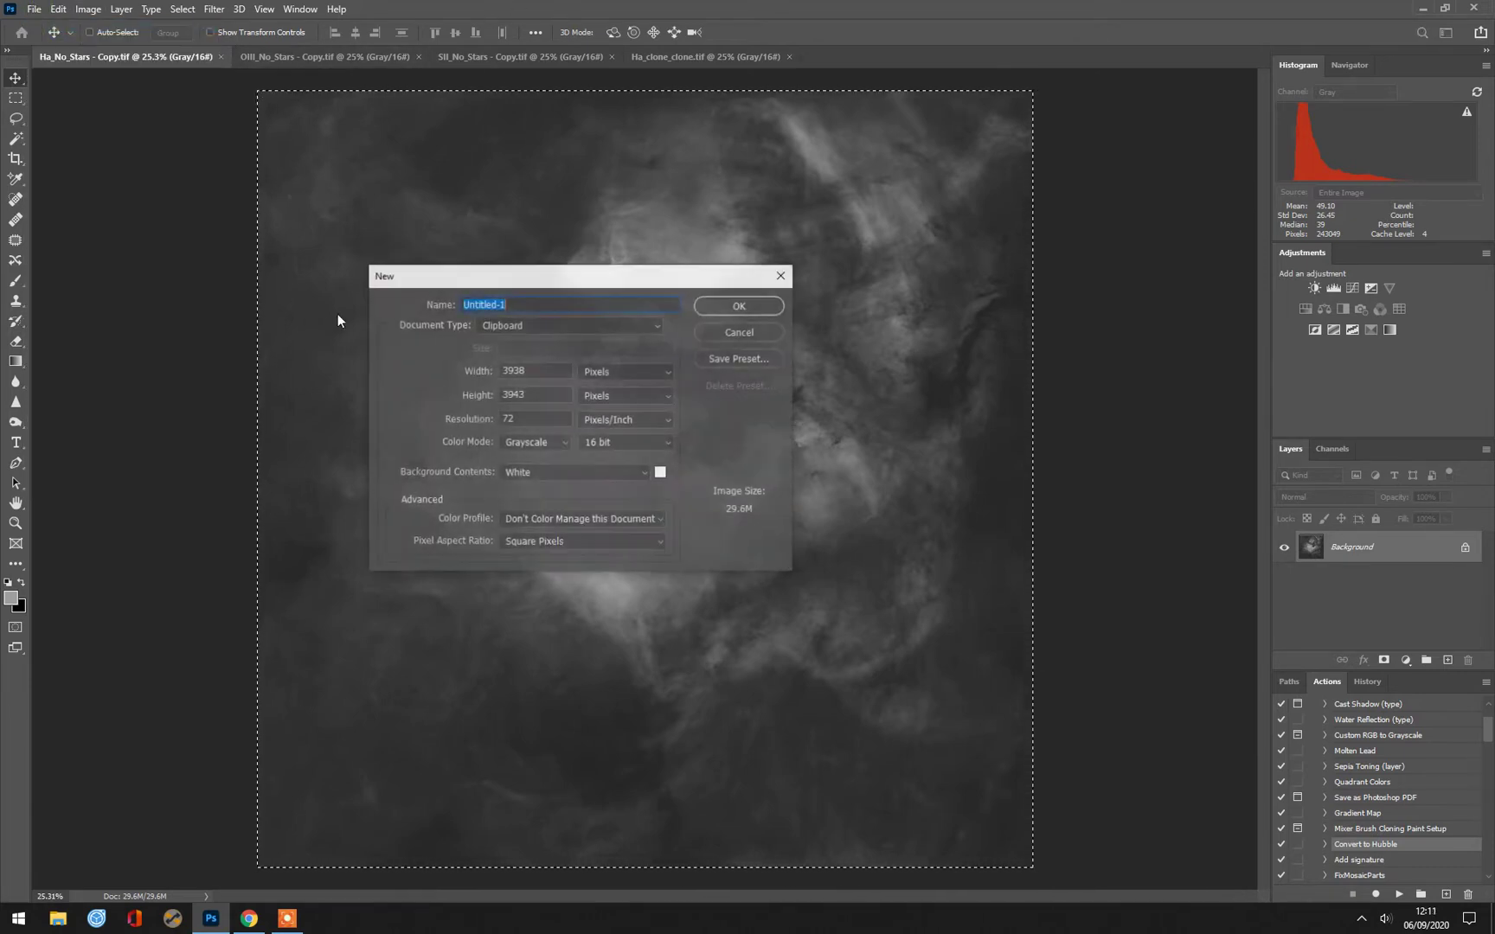
pyautogui.click(561, 444)
pyautogui.click(536, 485)
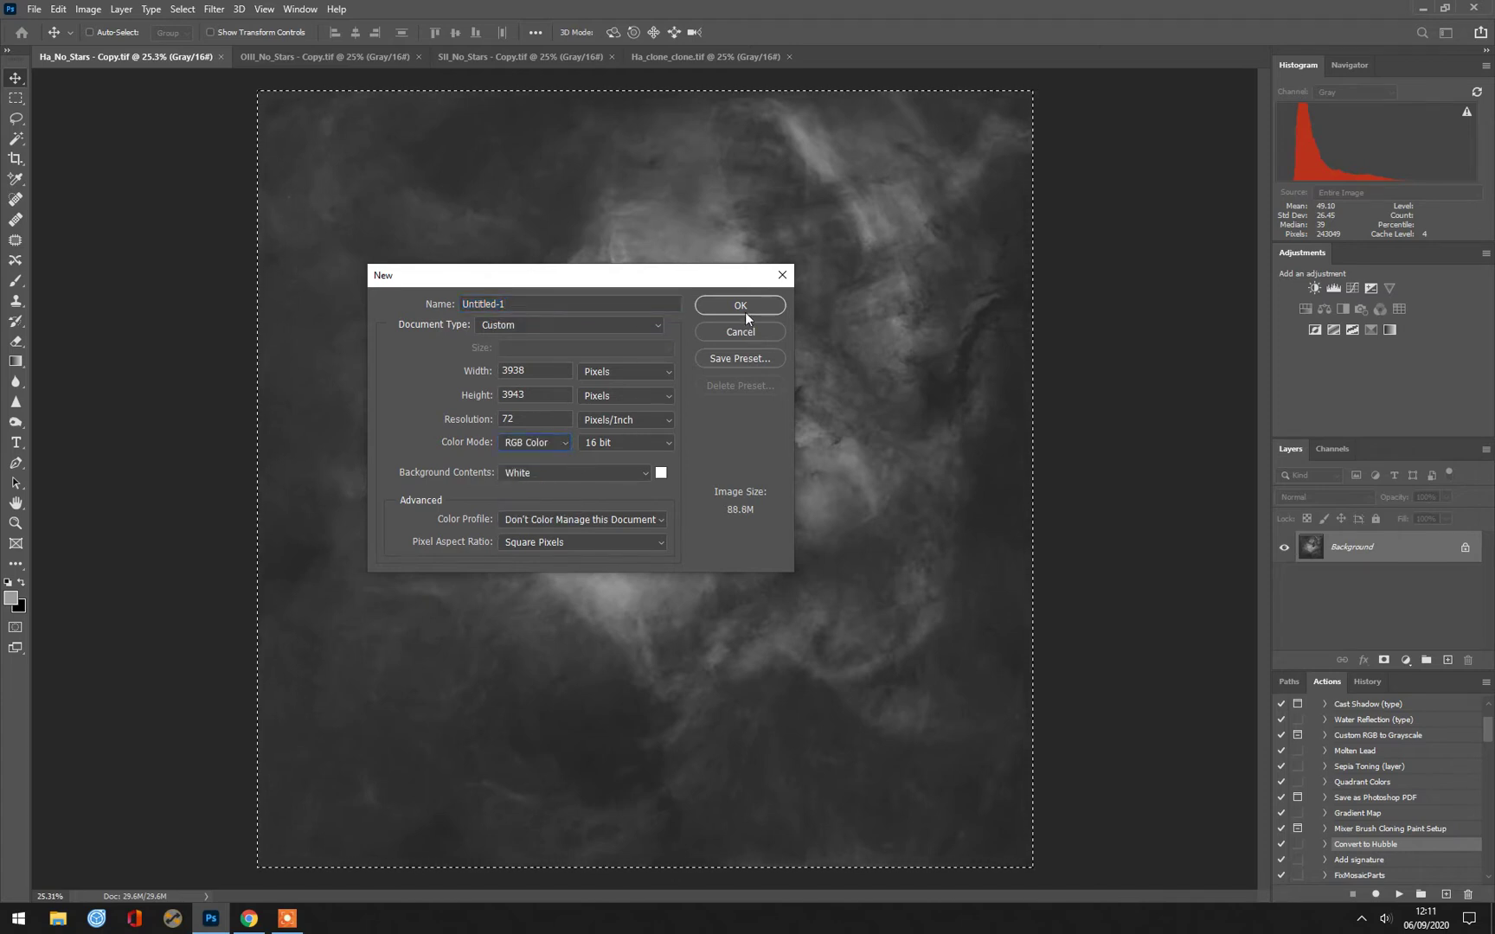
pyautogui.click(742, 311)
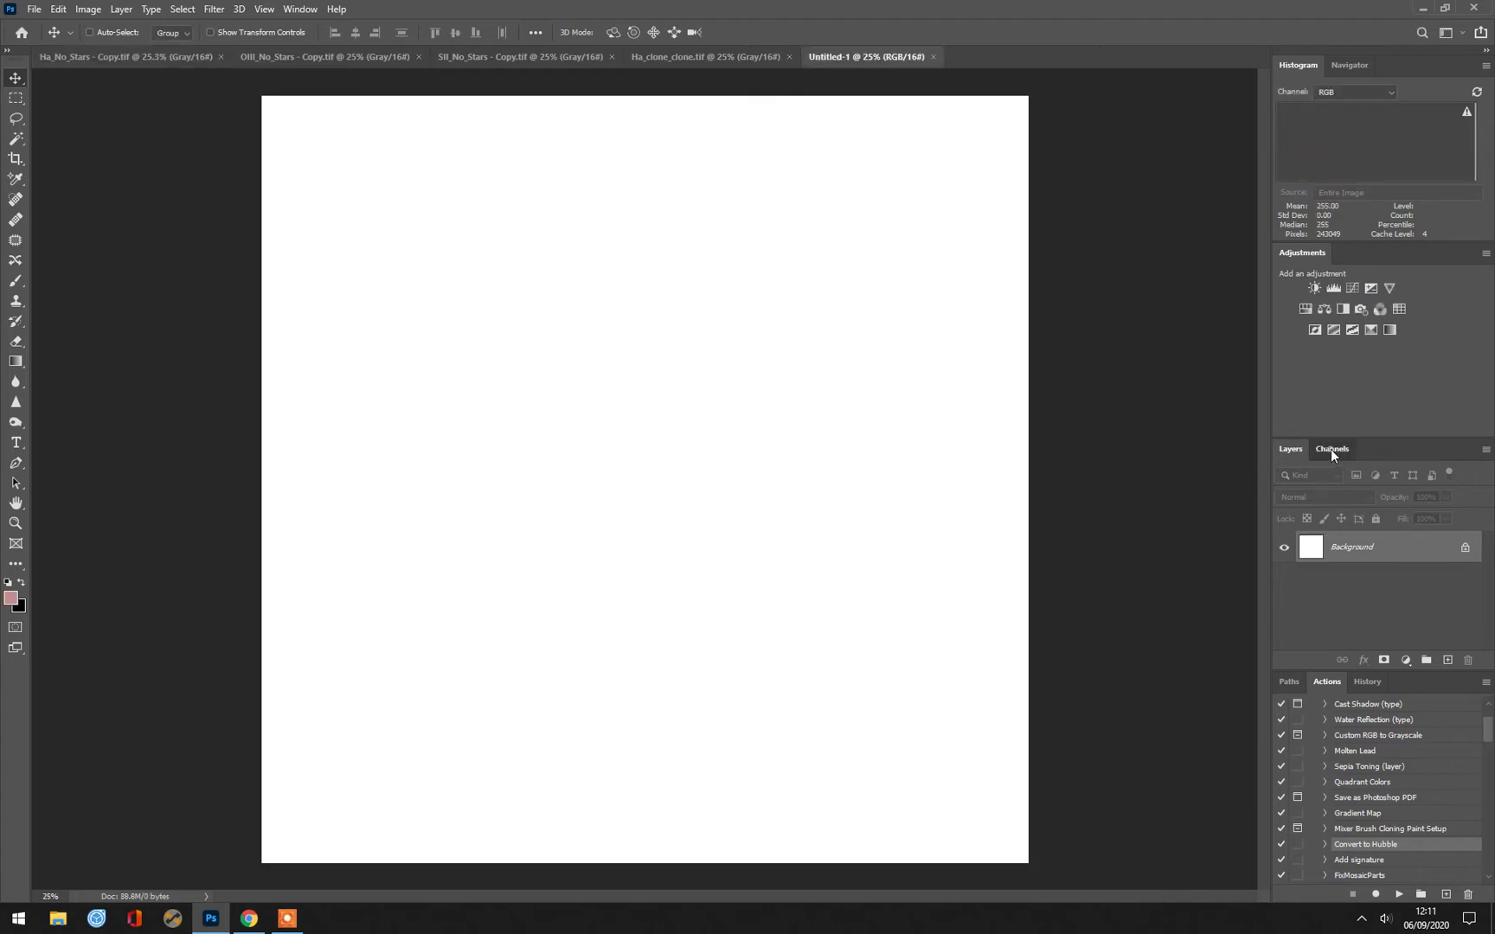
pyautogui.click(1331, 448)
pyautogui.click(1343, 535)
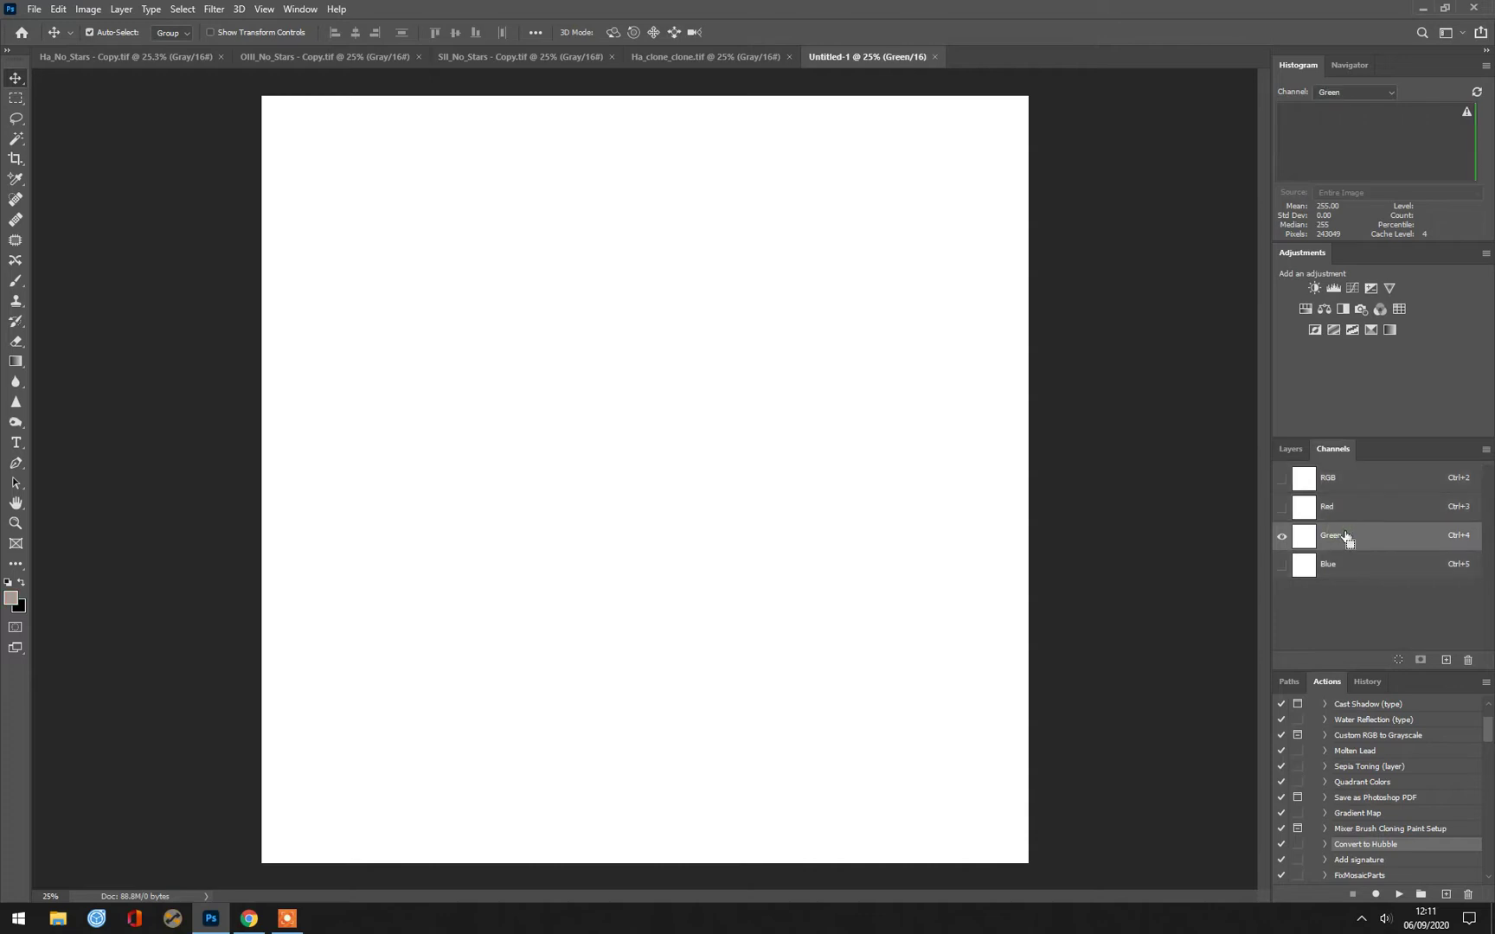
pyautogui.hotkey('ctrl', 'v')
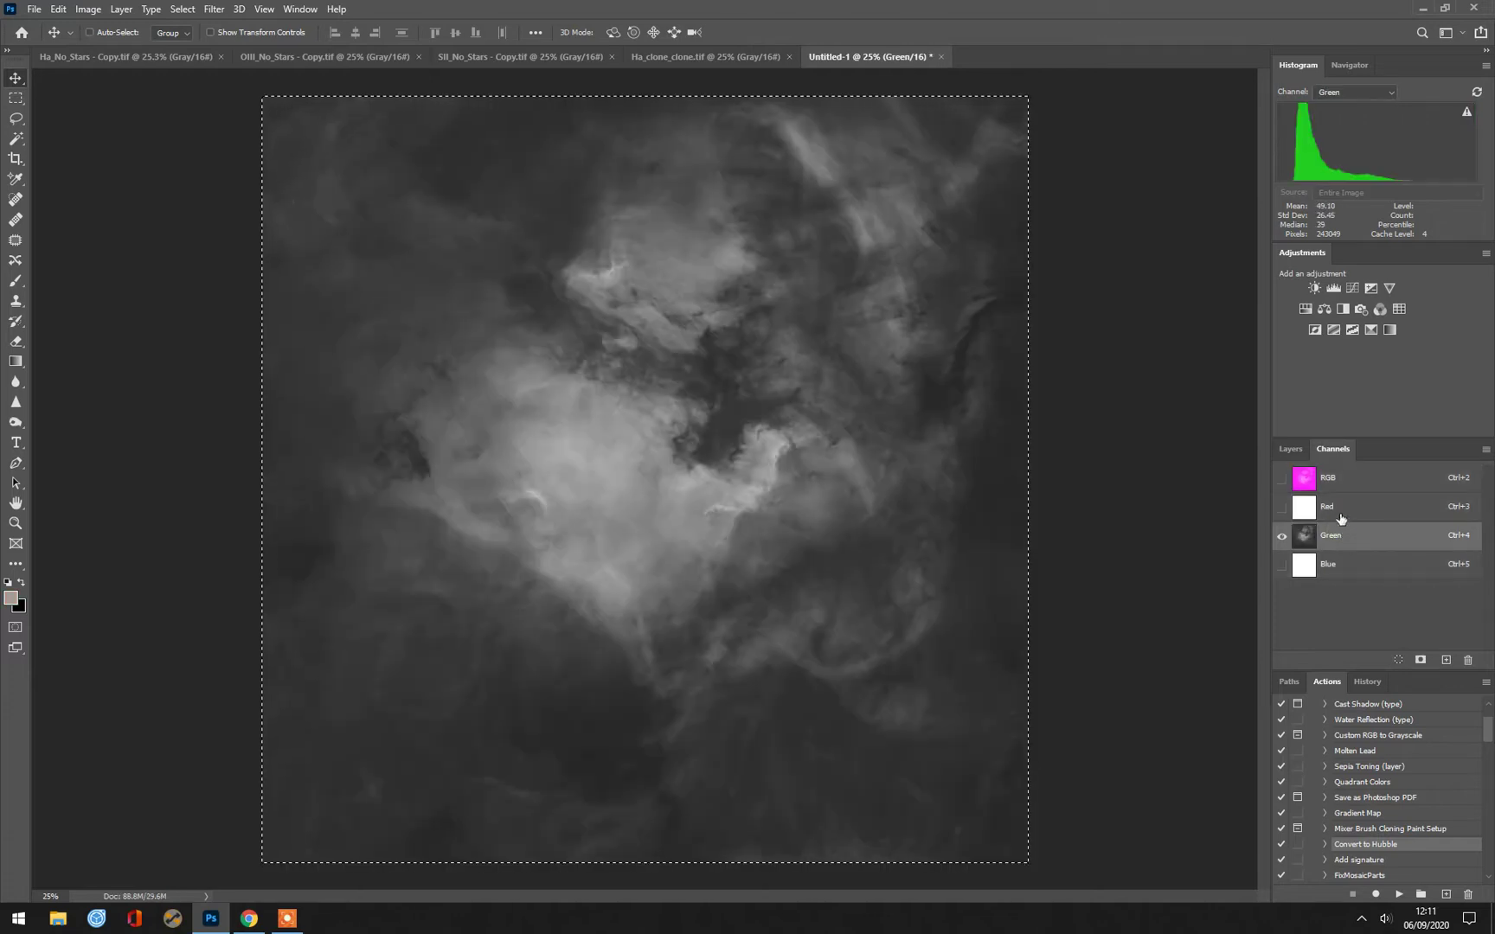
# Copy the SII_No_Stars image into the new document's Red channel
pyautogui.click(1336, 506)
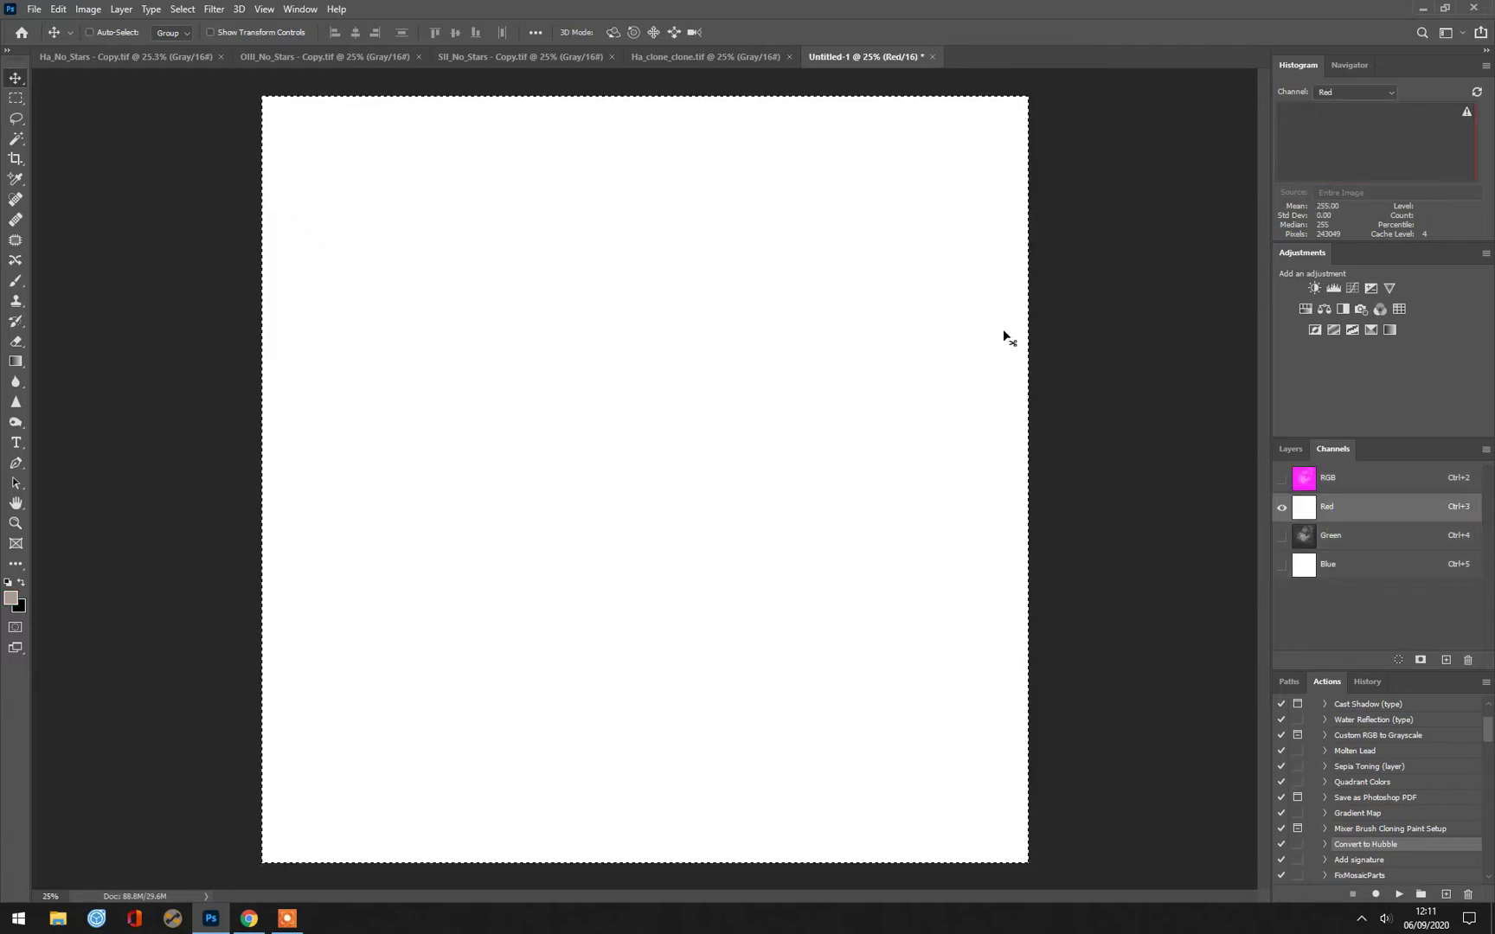
pyautogui.click(488, 56)
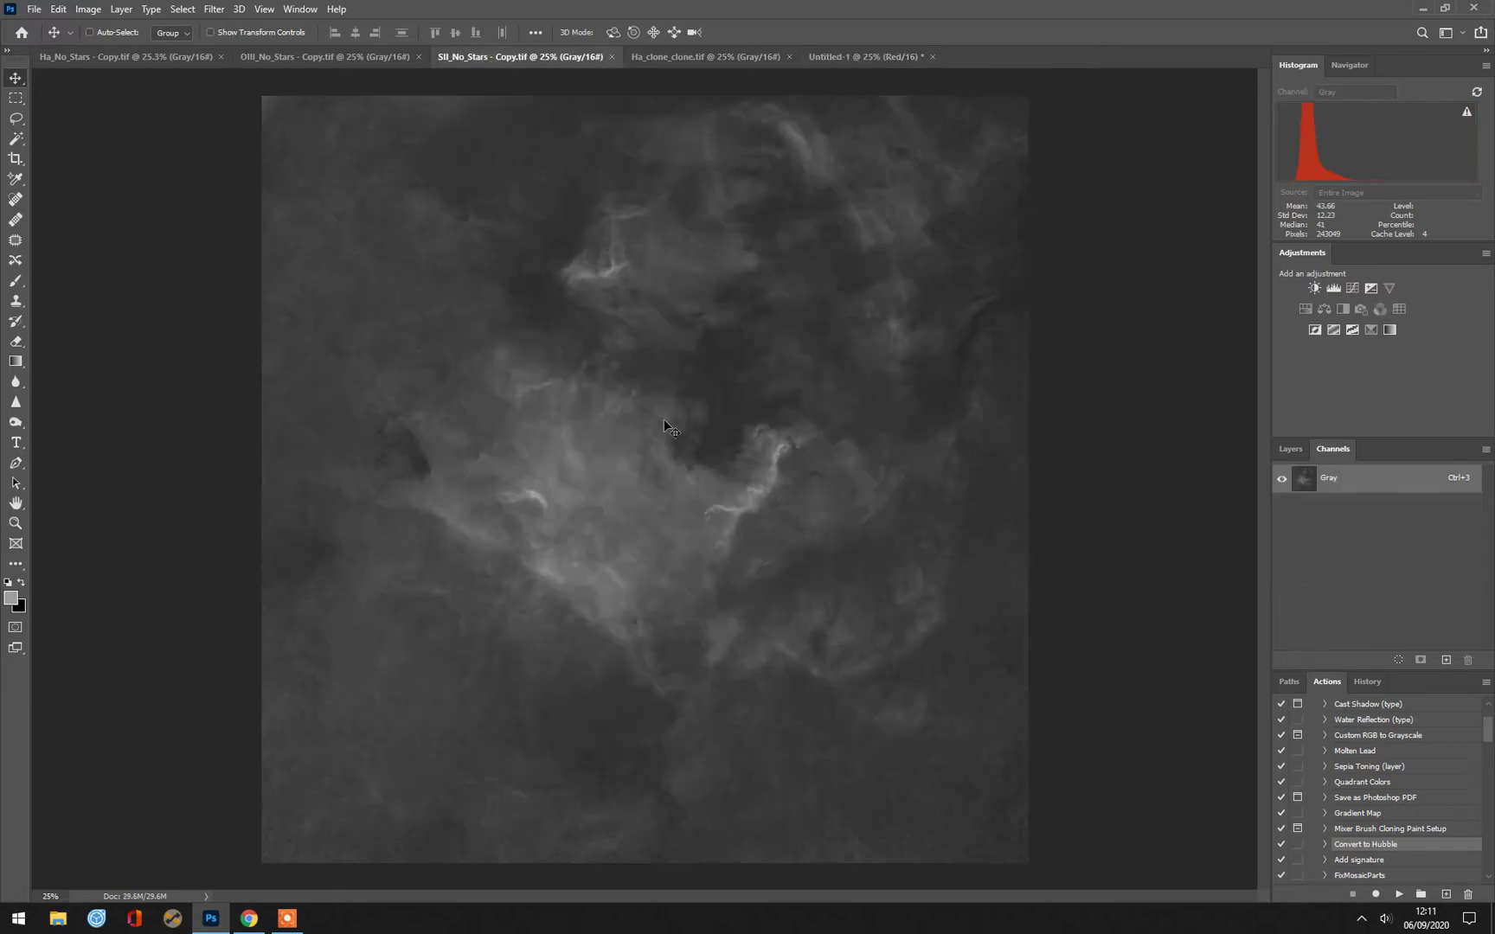
pyautogui.press('ctrl')
pyautogui.hotkey('ctrl', 'a')
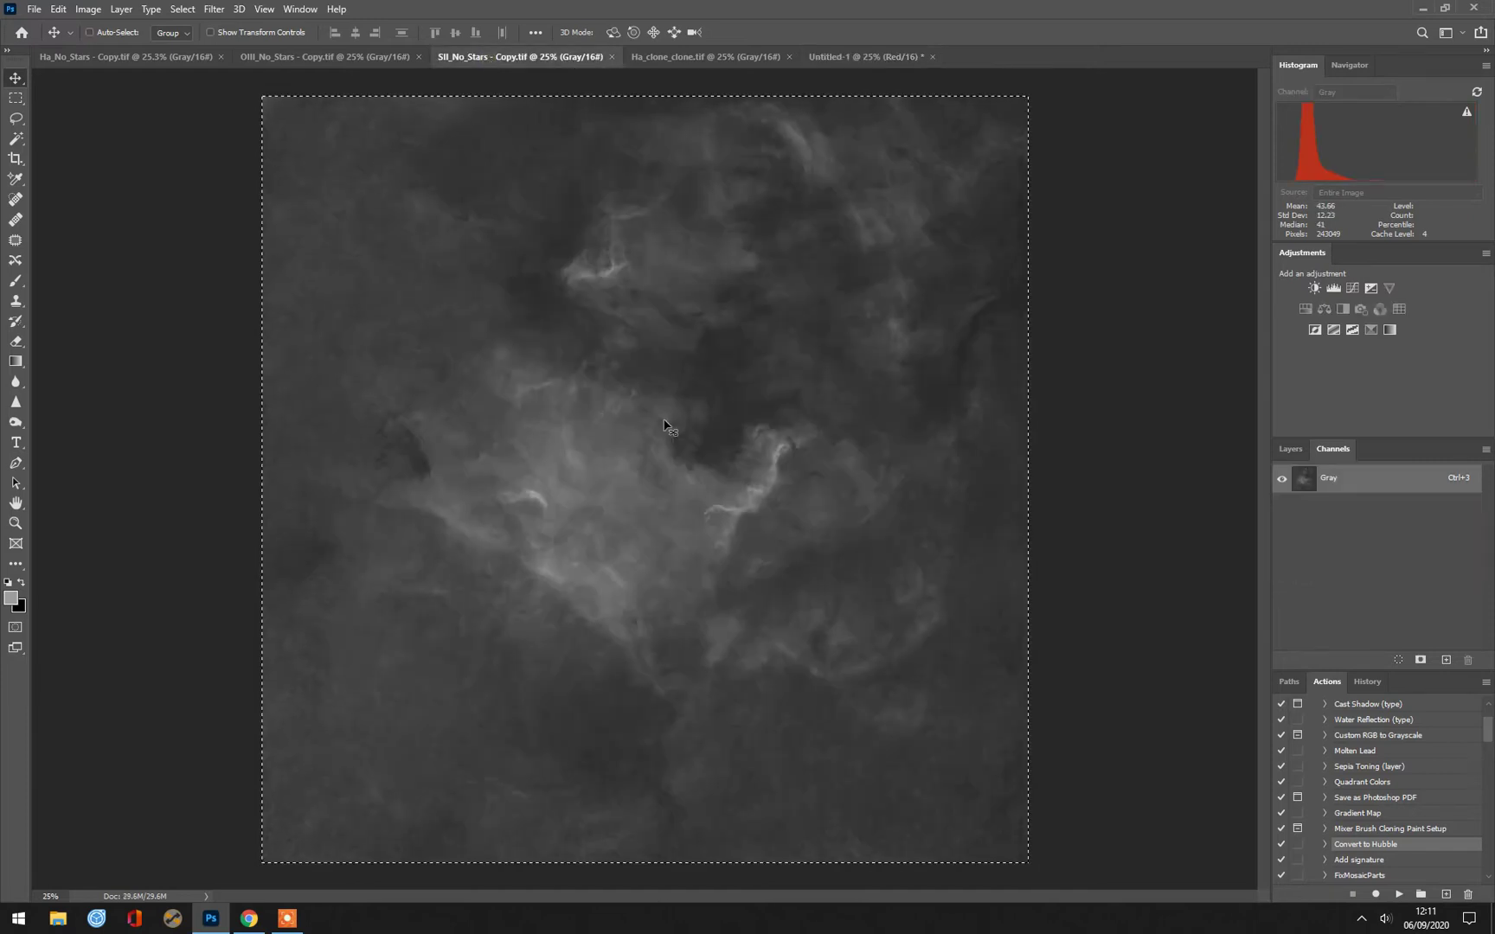
pyautogui.scroll(-1, 666, 426)
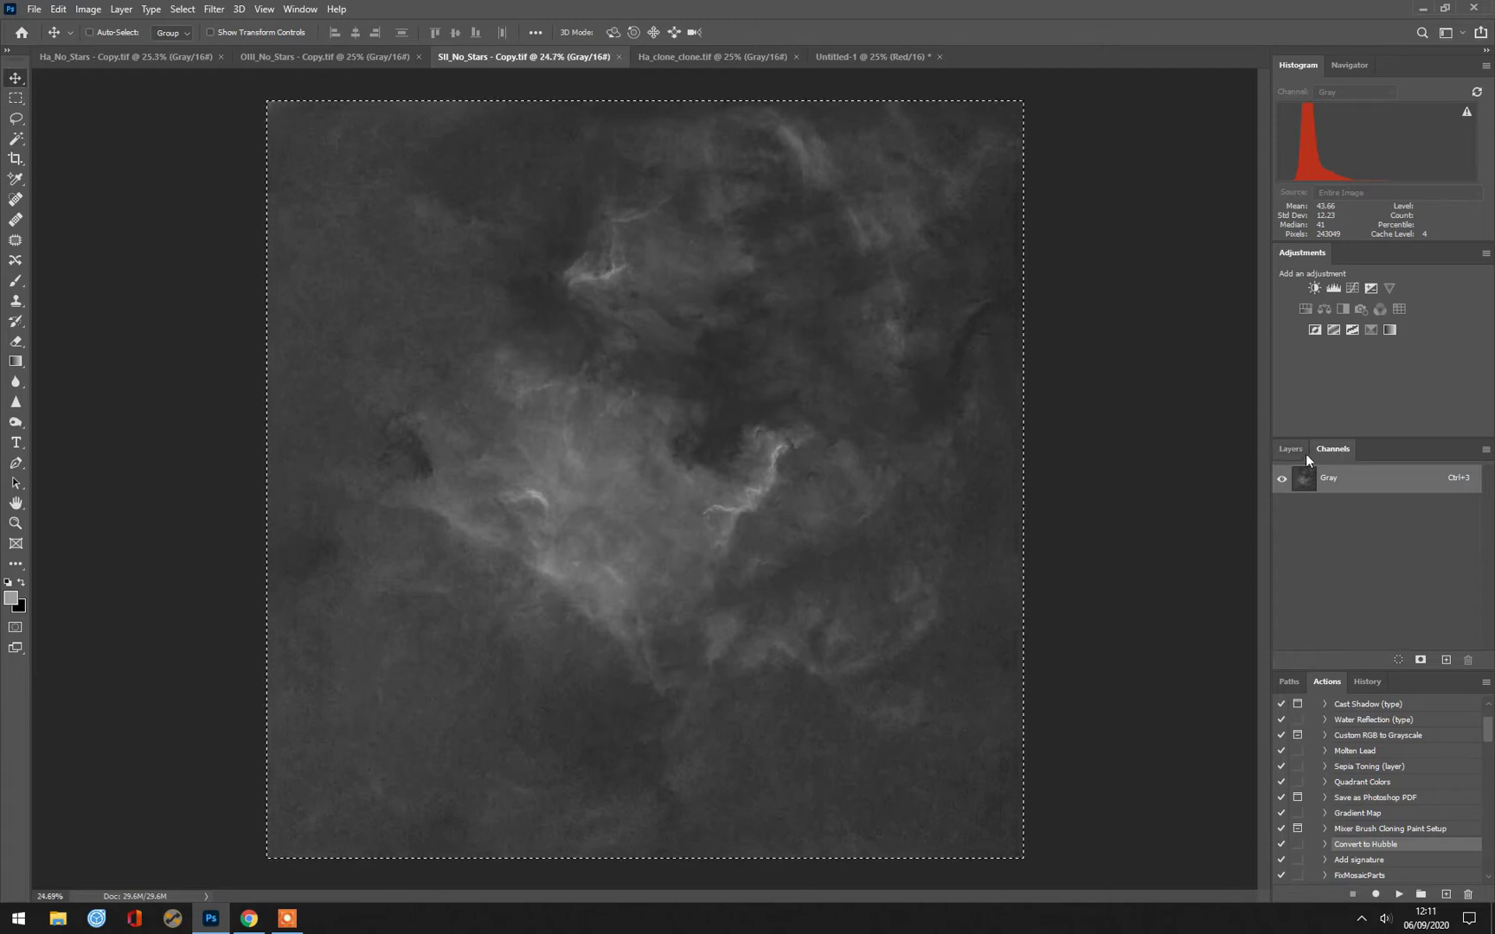
pyautogui.click(842, 52)
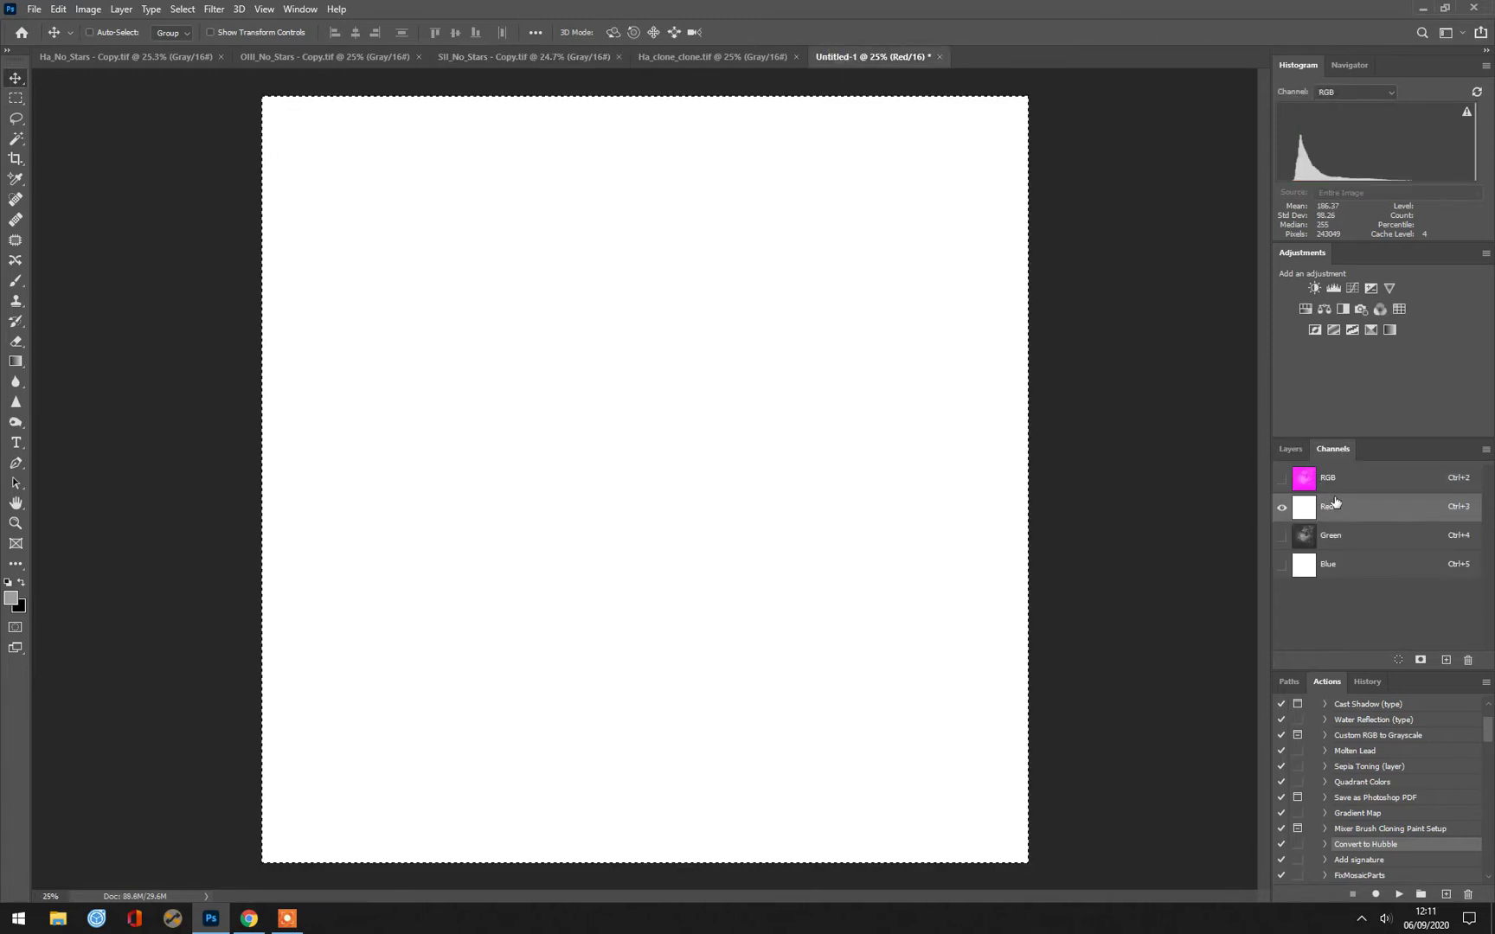
pyautogui.press('ctrl')
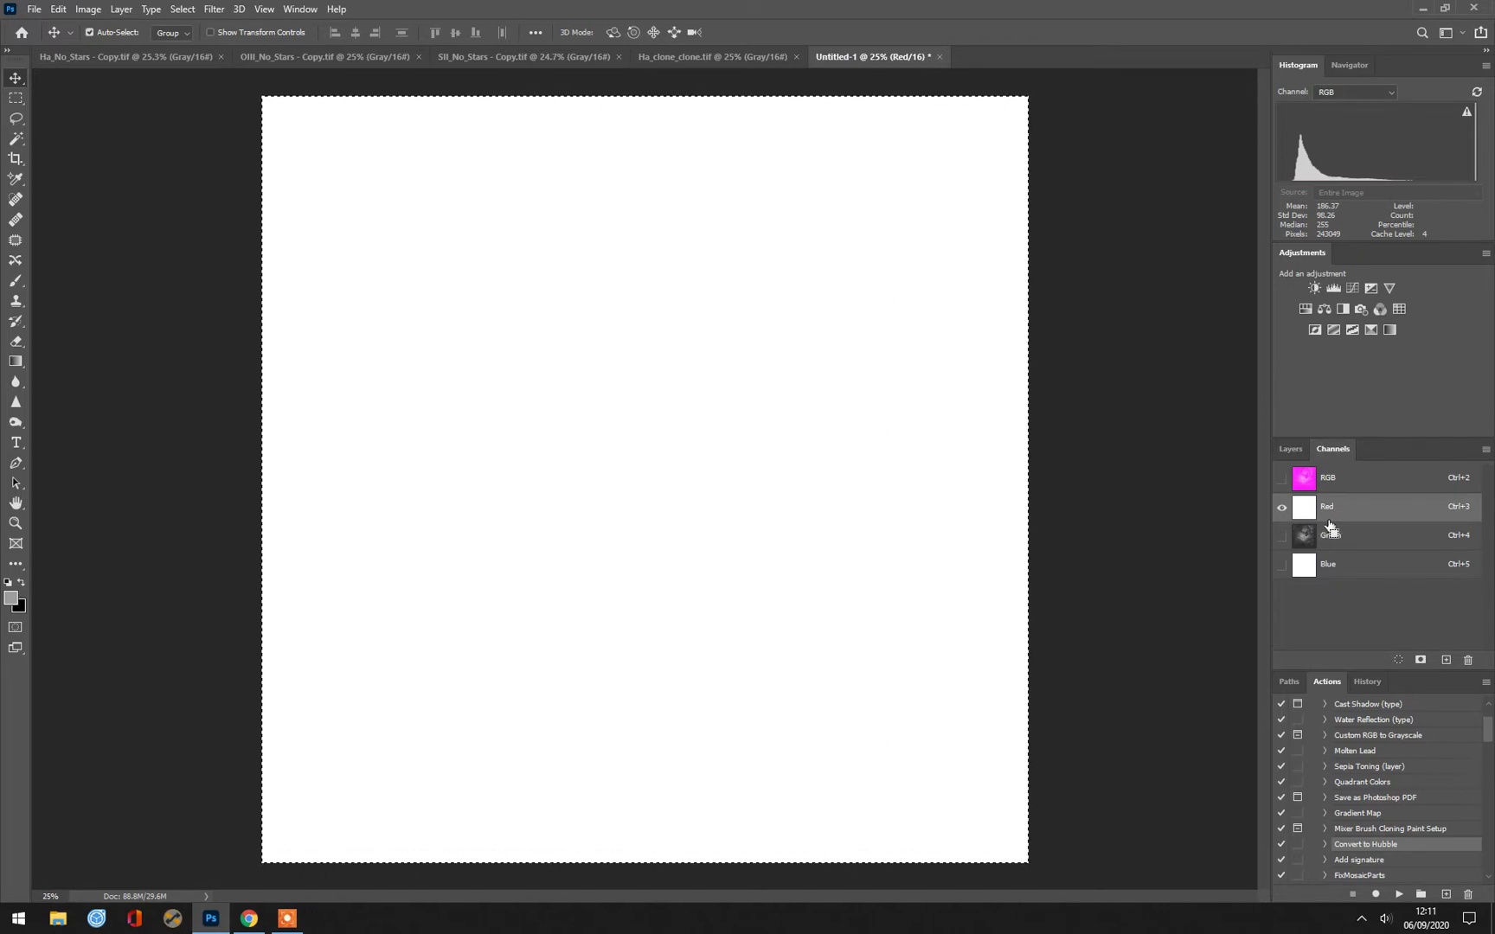
pyautogui.hotkey('ctrl', 'v')
# Copy the OIII_No_Stars image into the Blue channel and view the RGB composite
pyautogui.click(1332, 568)
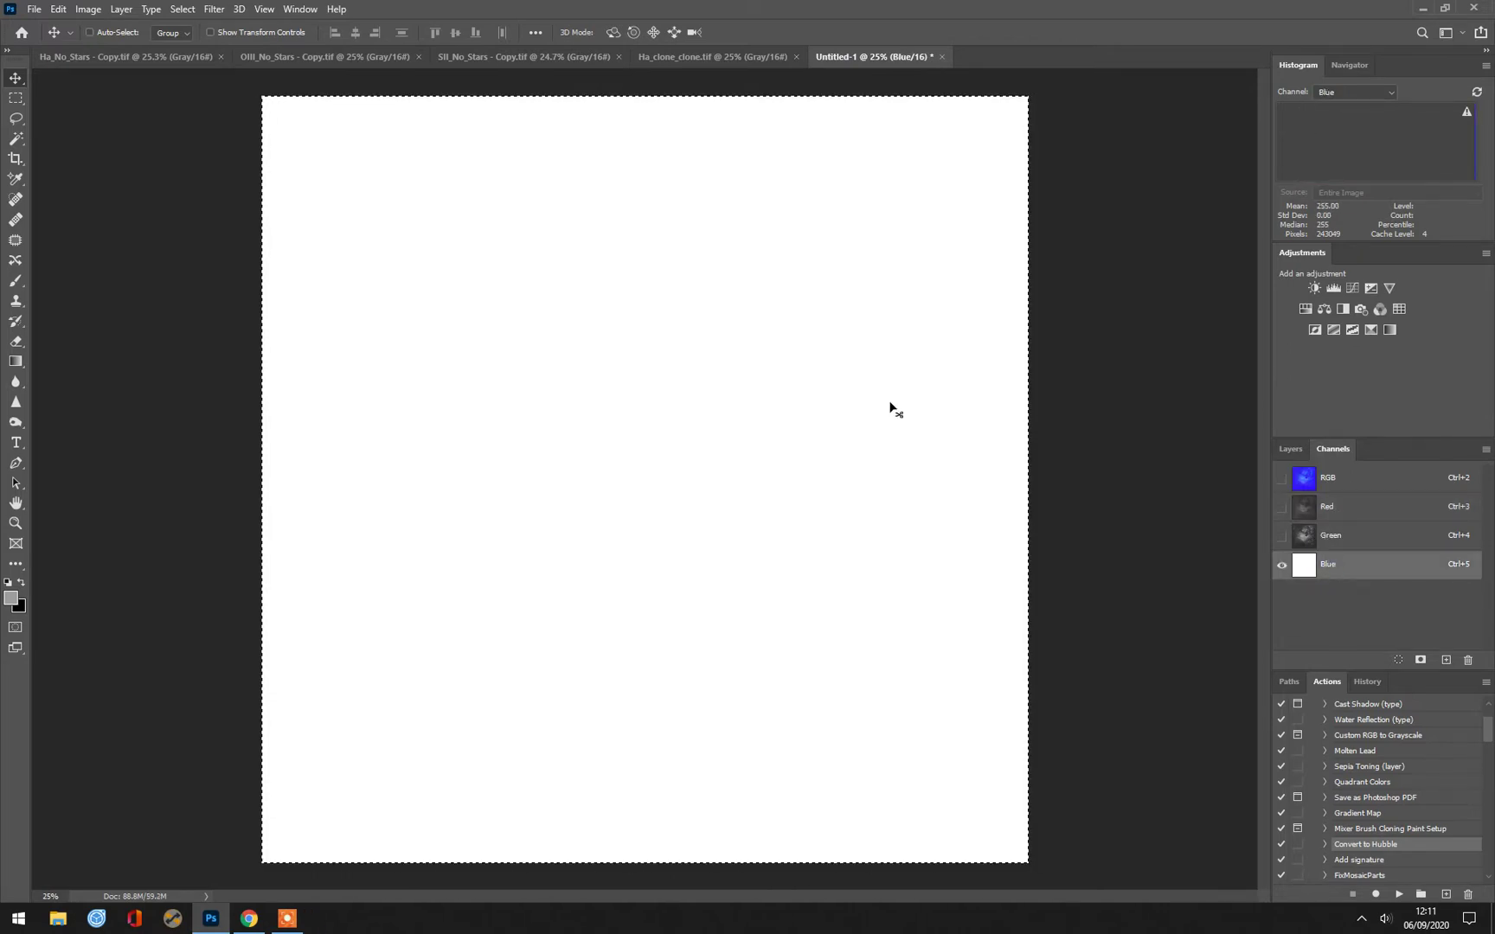
pyautogui.click(351, 64)
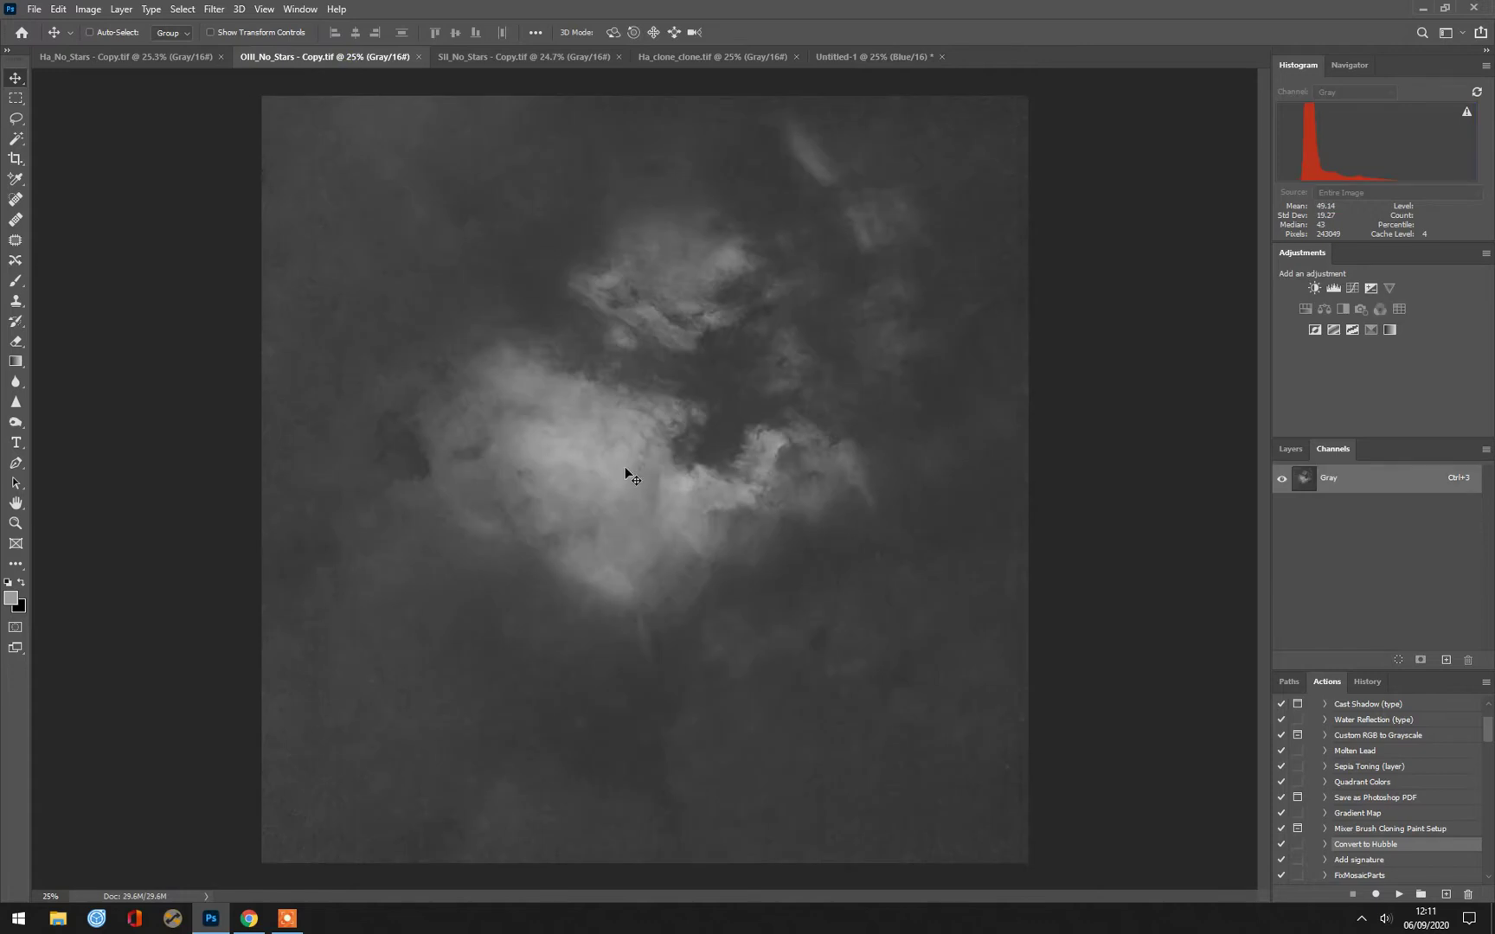
pyautogui.hotkey('ctrl', '0')
pyautogui.hotkey('ctrl', 'a')
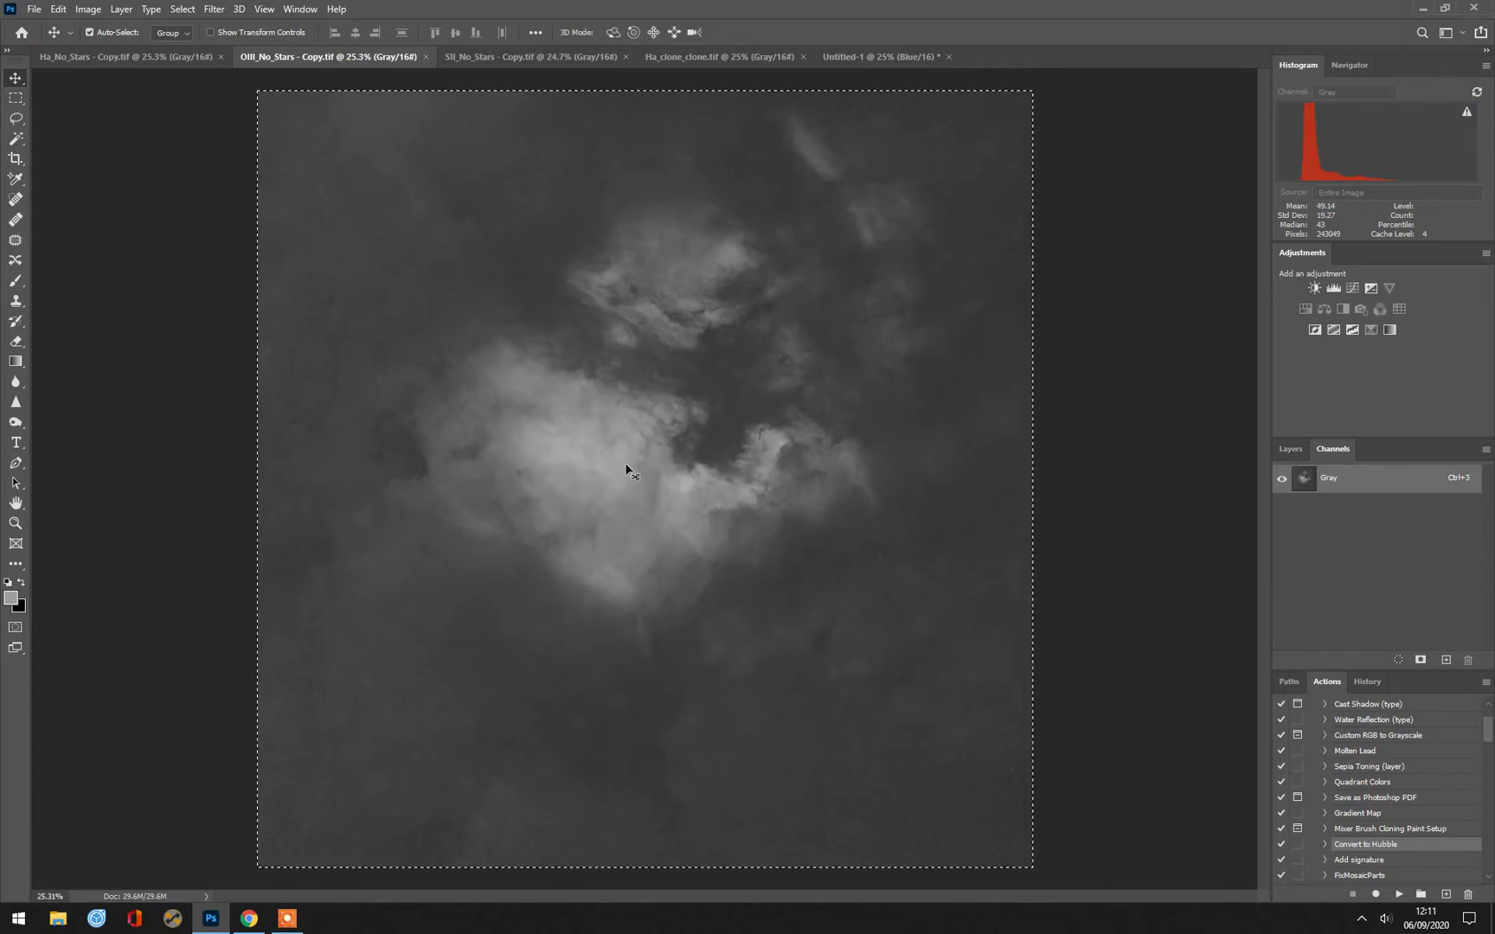
pyautogui.click(874, 57)
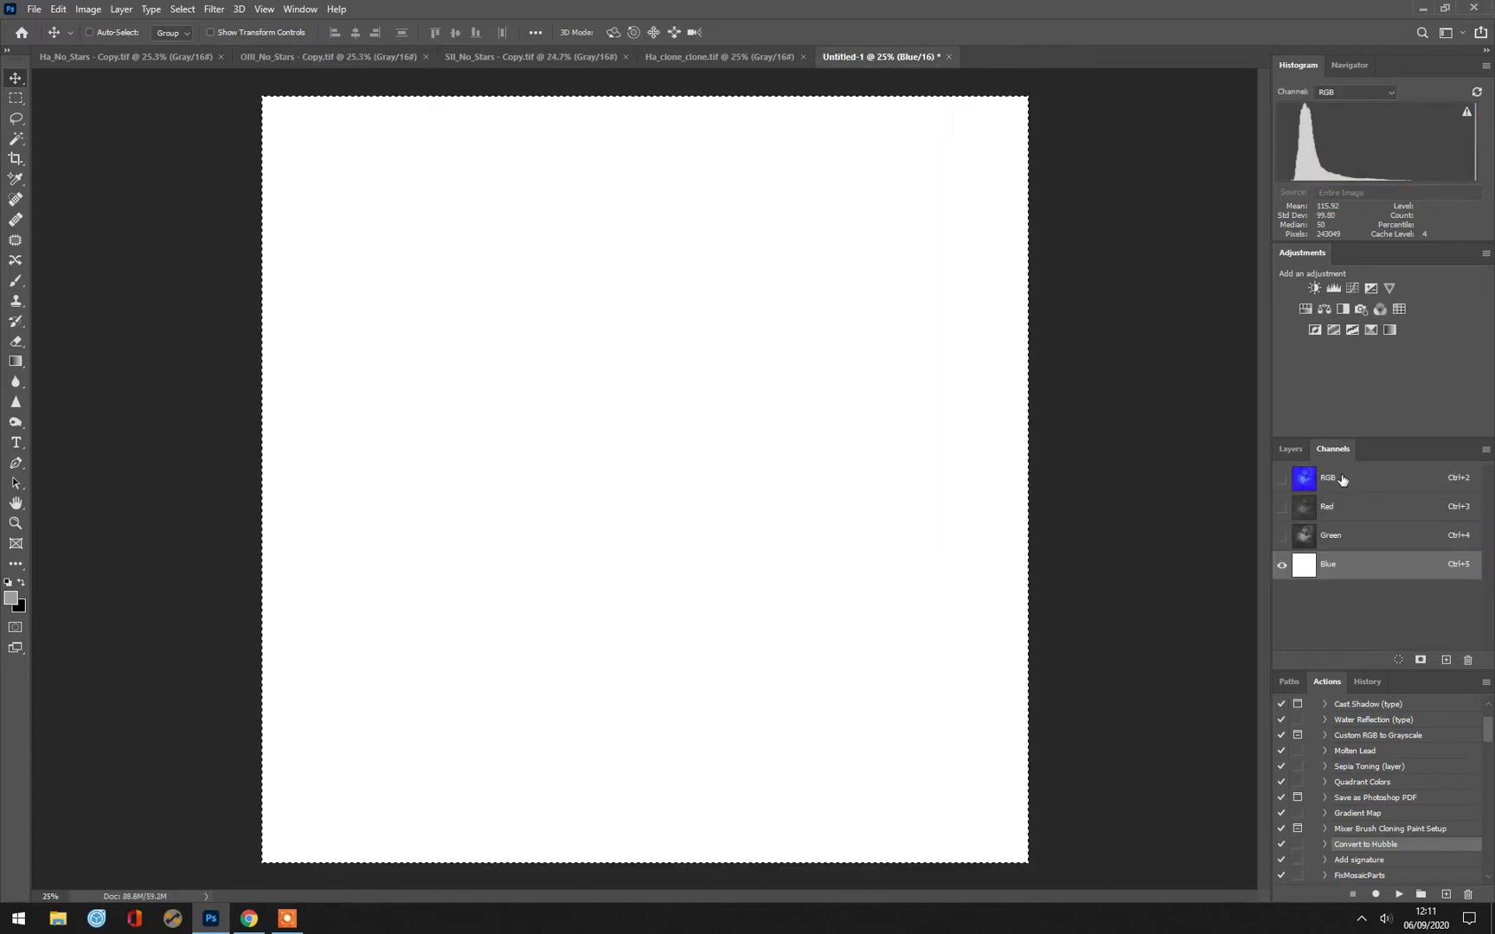
pyautogui.hotkey('ctrl', 'v')
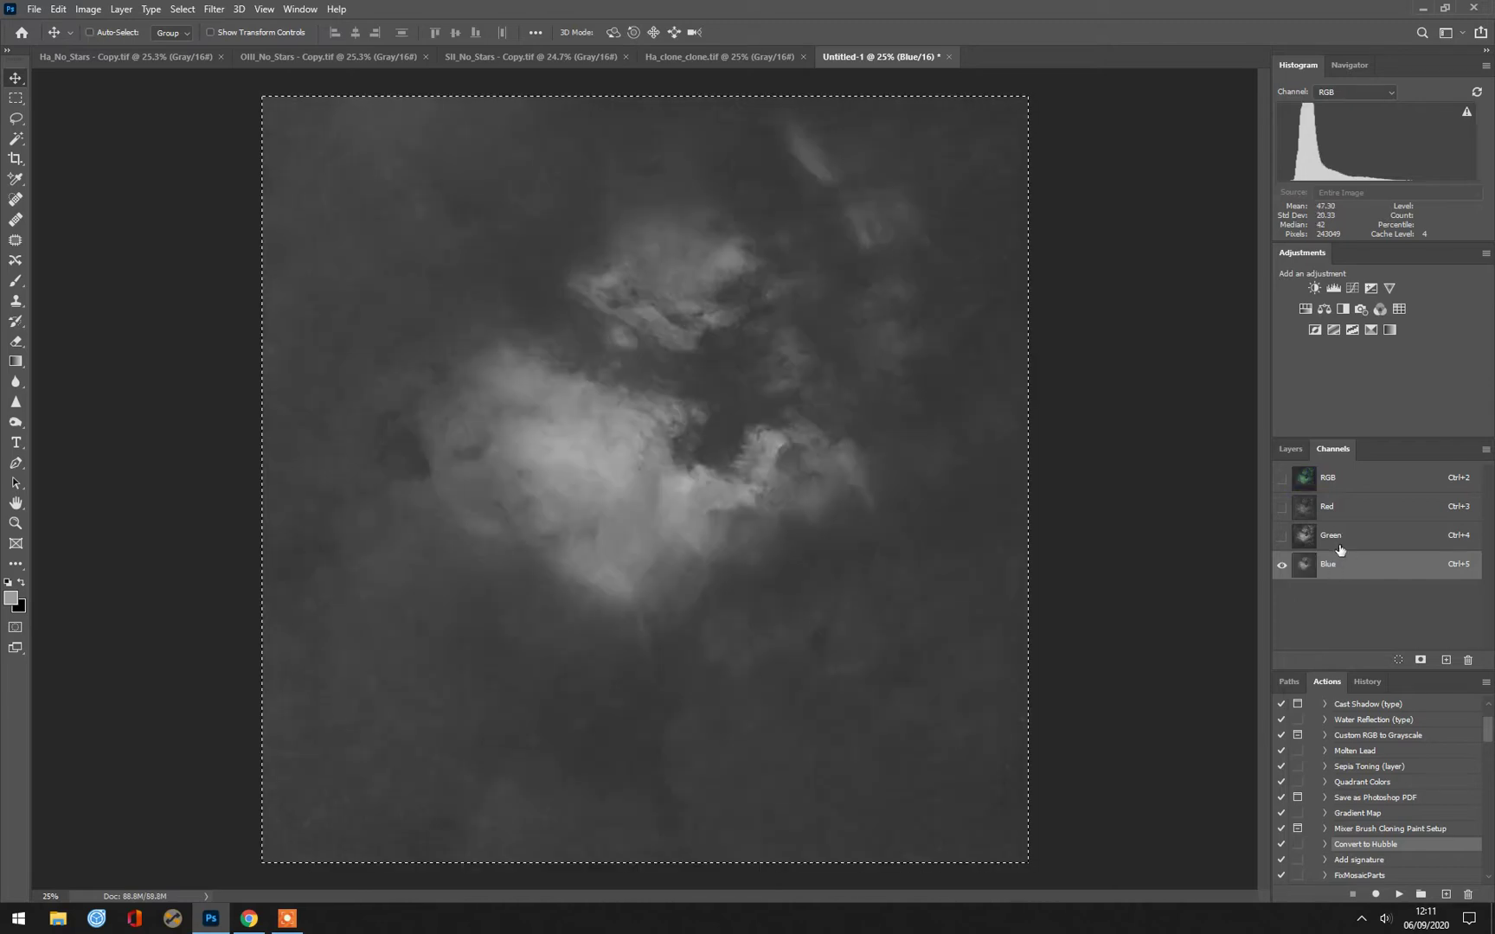
pyautogui.click(1282, 478)
pyautogui.click(1290, 448)
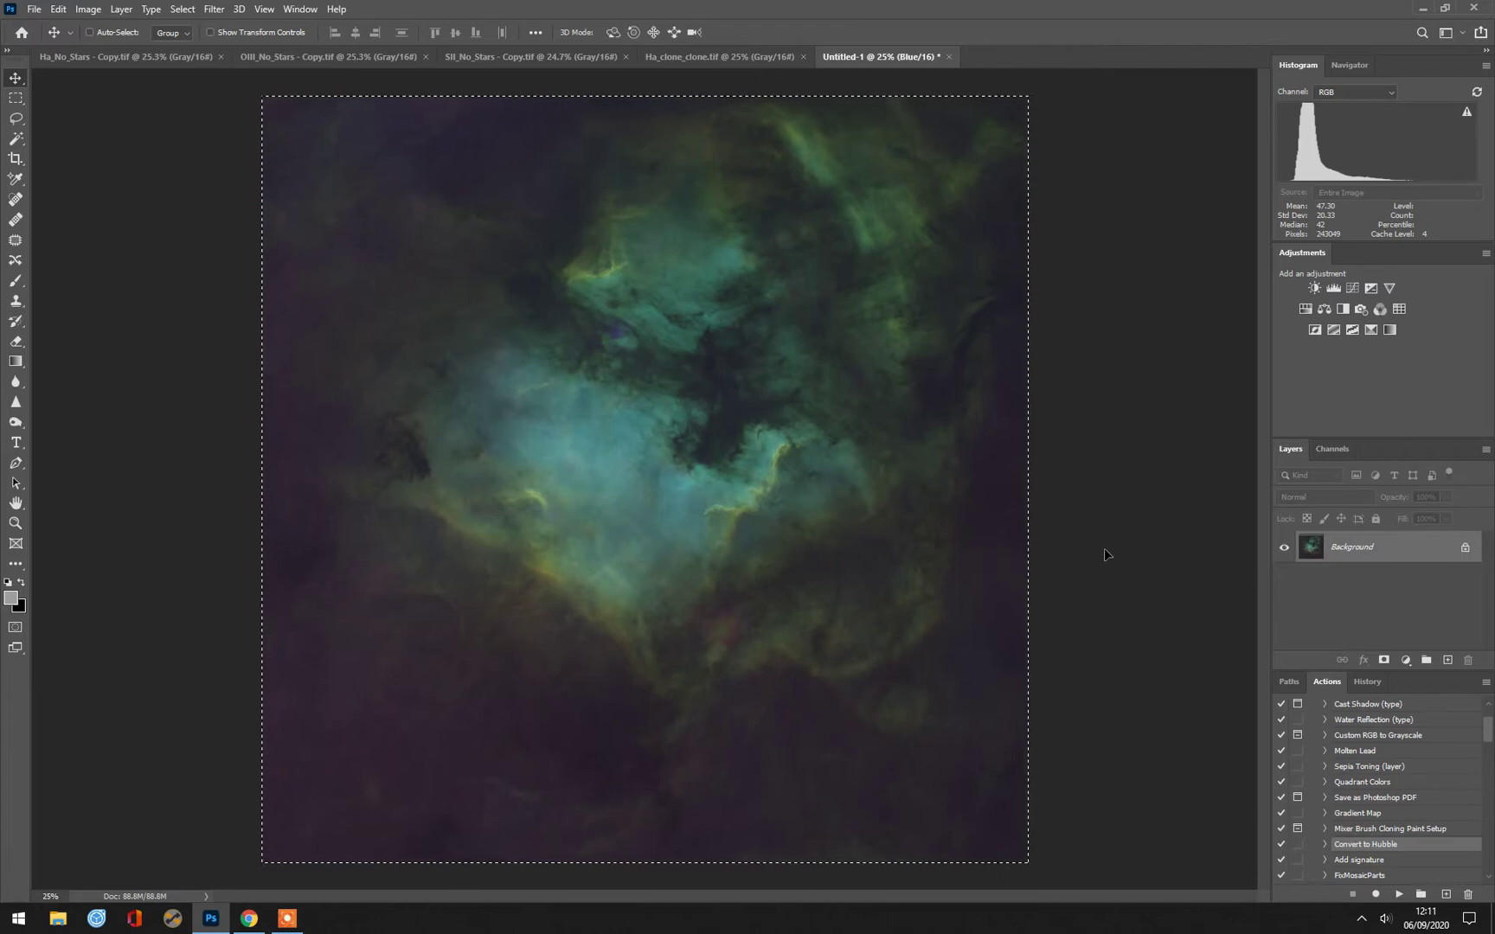
# Fit the colour composite to the window and switch to the Hubble Palette tutorial in Chrome
pyautogui.hotkey('ctrl', '0')
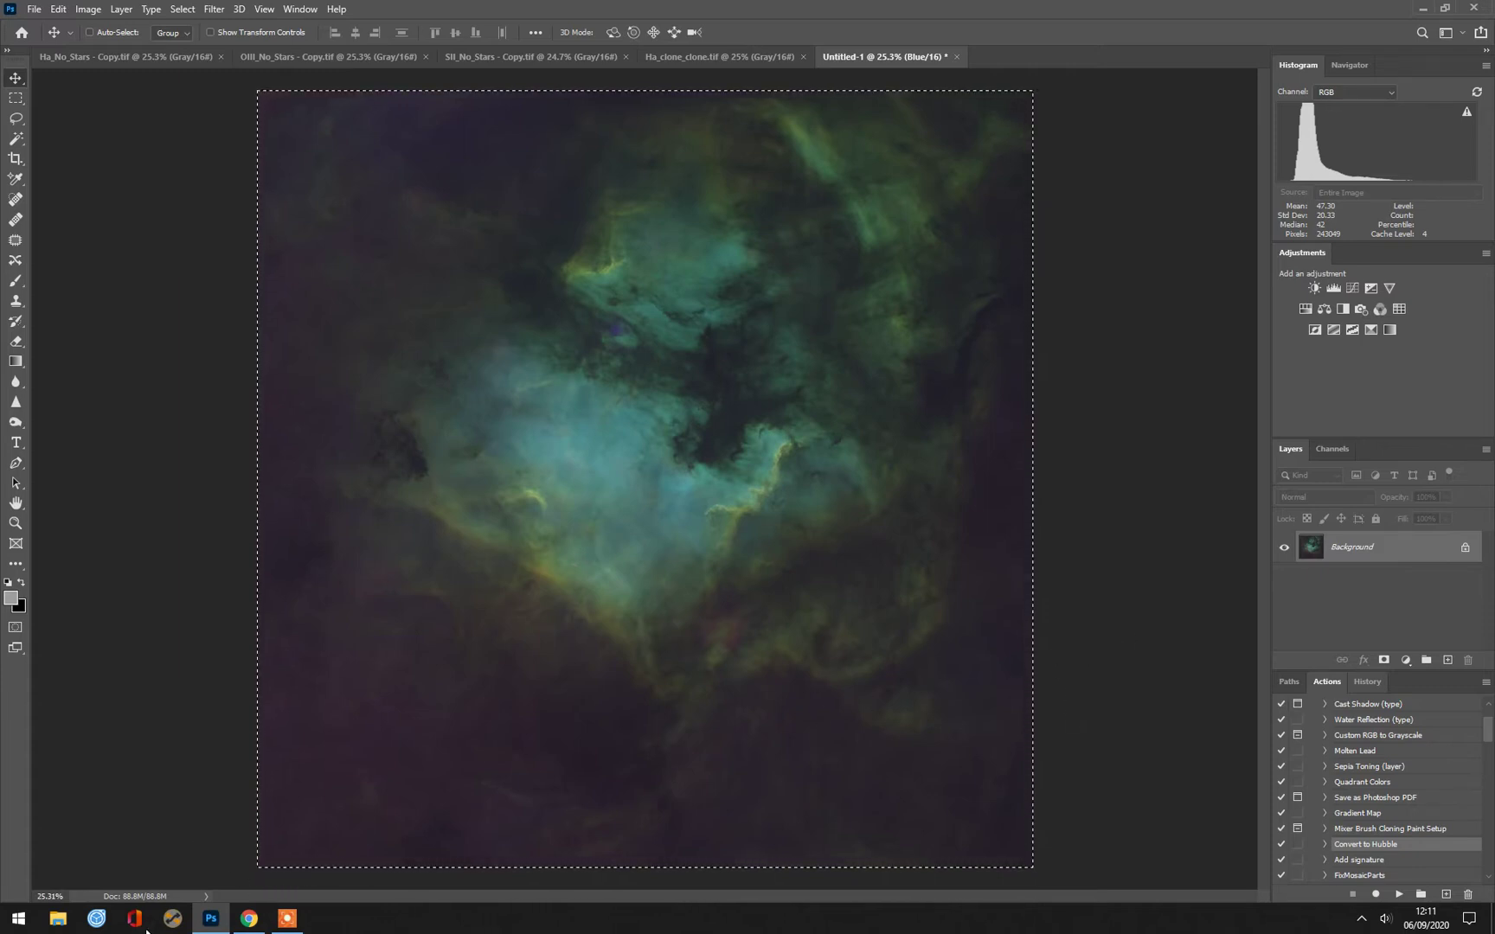
pyautogui.click(248, 921)
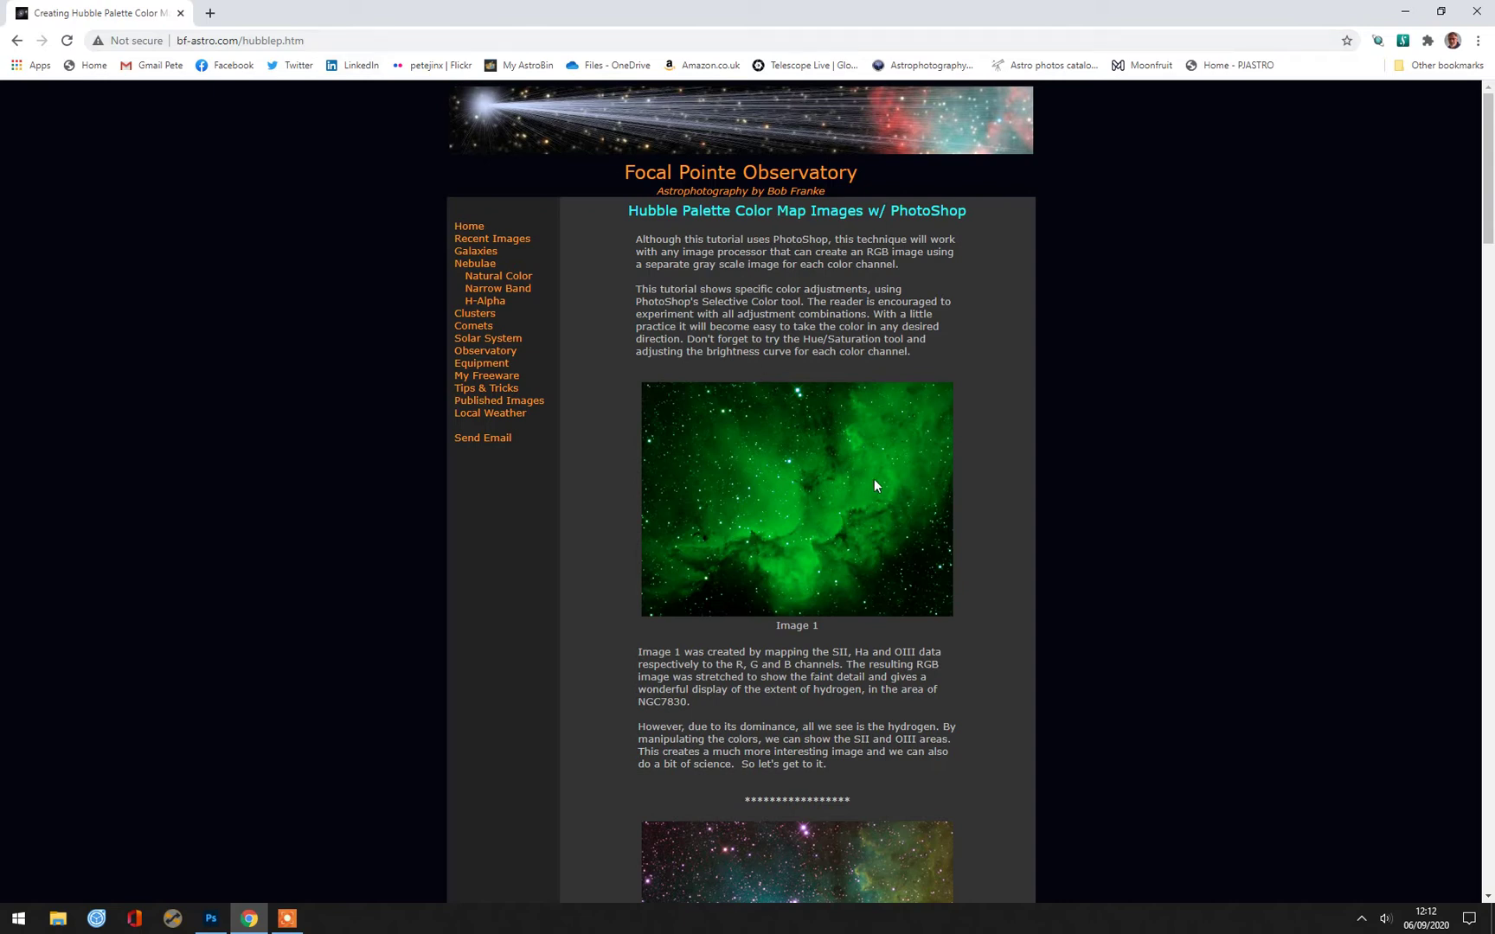
# Read the tutorial's Figs. 2–5 Selective Color settings, then return to the Photoshop composite
pyautogui.scroll(-6, 752, 505)
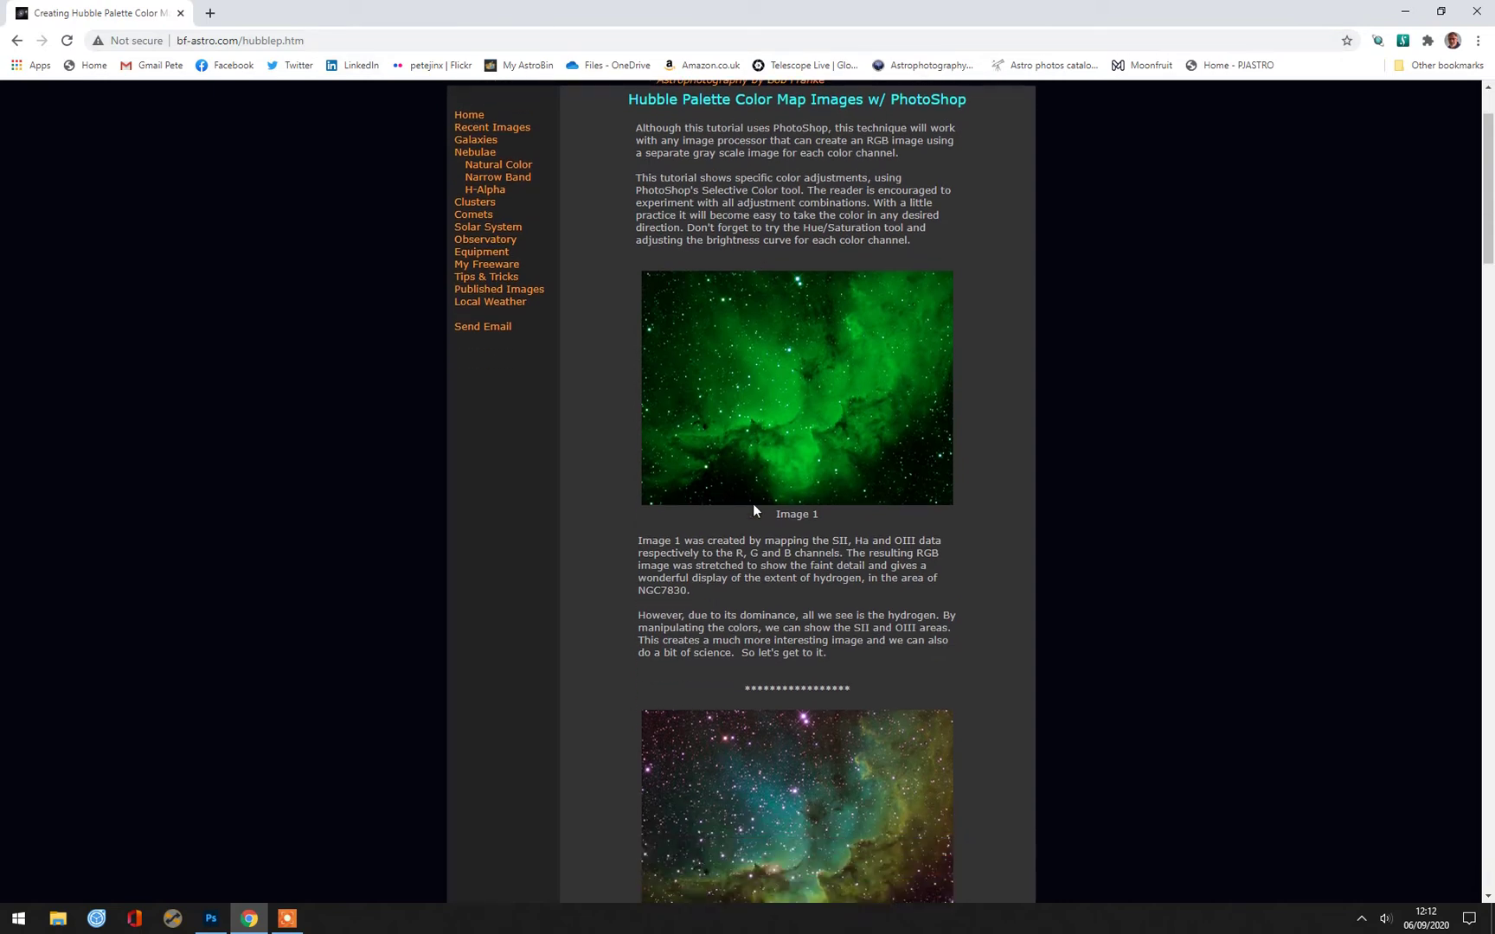
pyautogui.scroll(1, 752, 510)
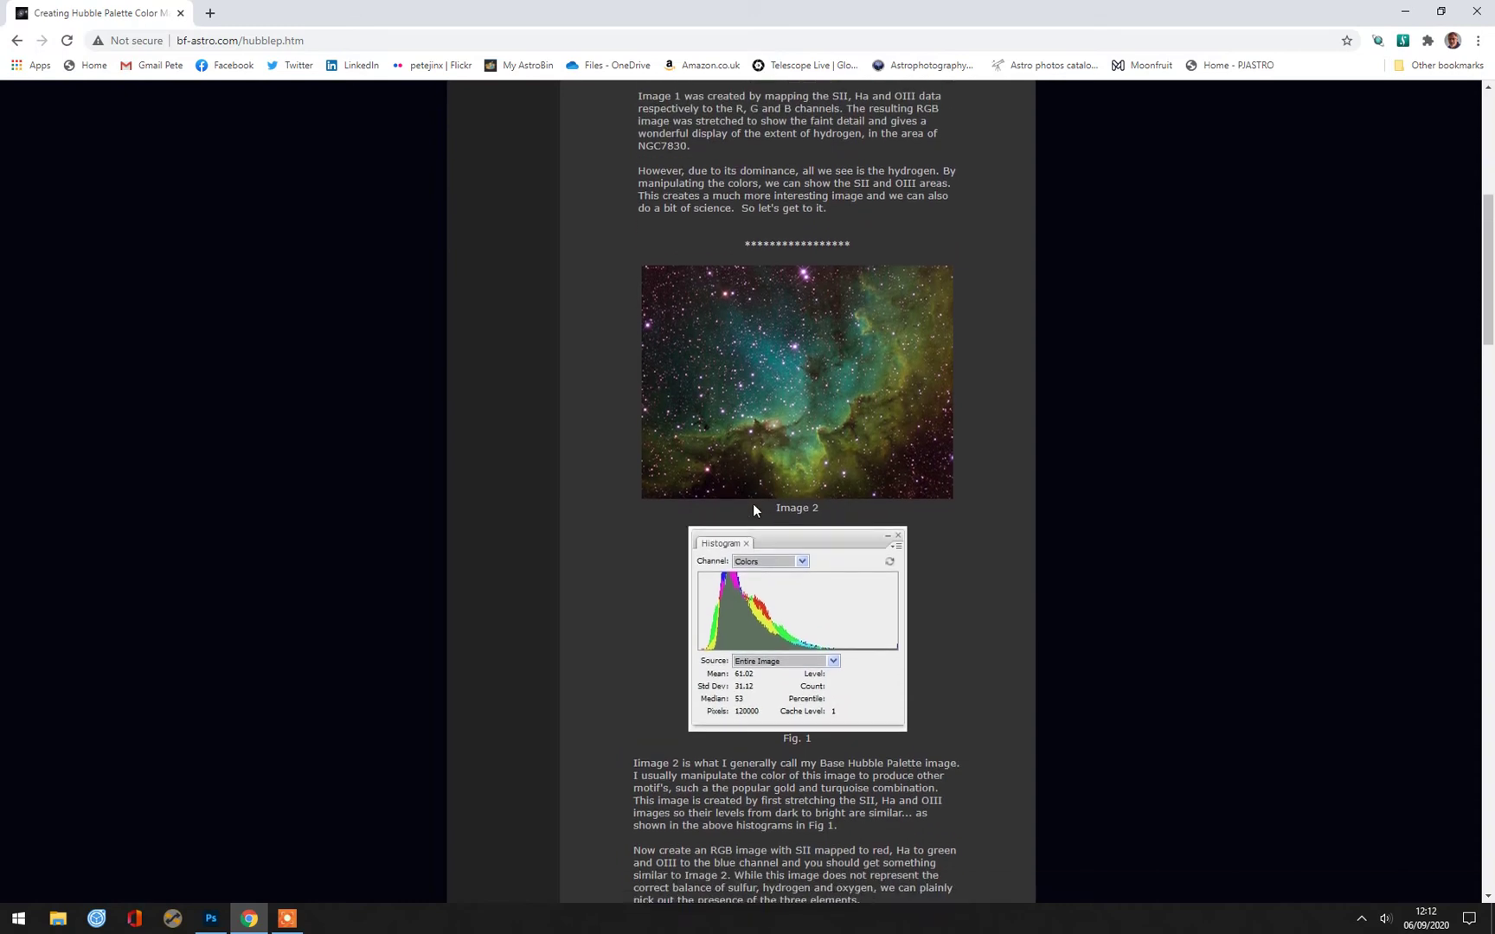
pyautogui.scroll(-5, 752, 506)
pyautogui.scroll(-8, 751, 506)
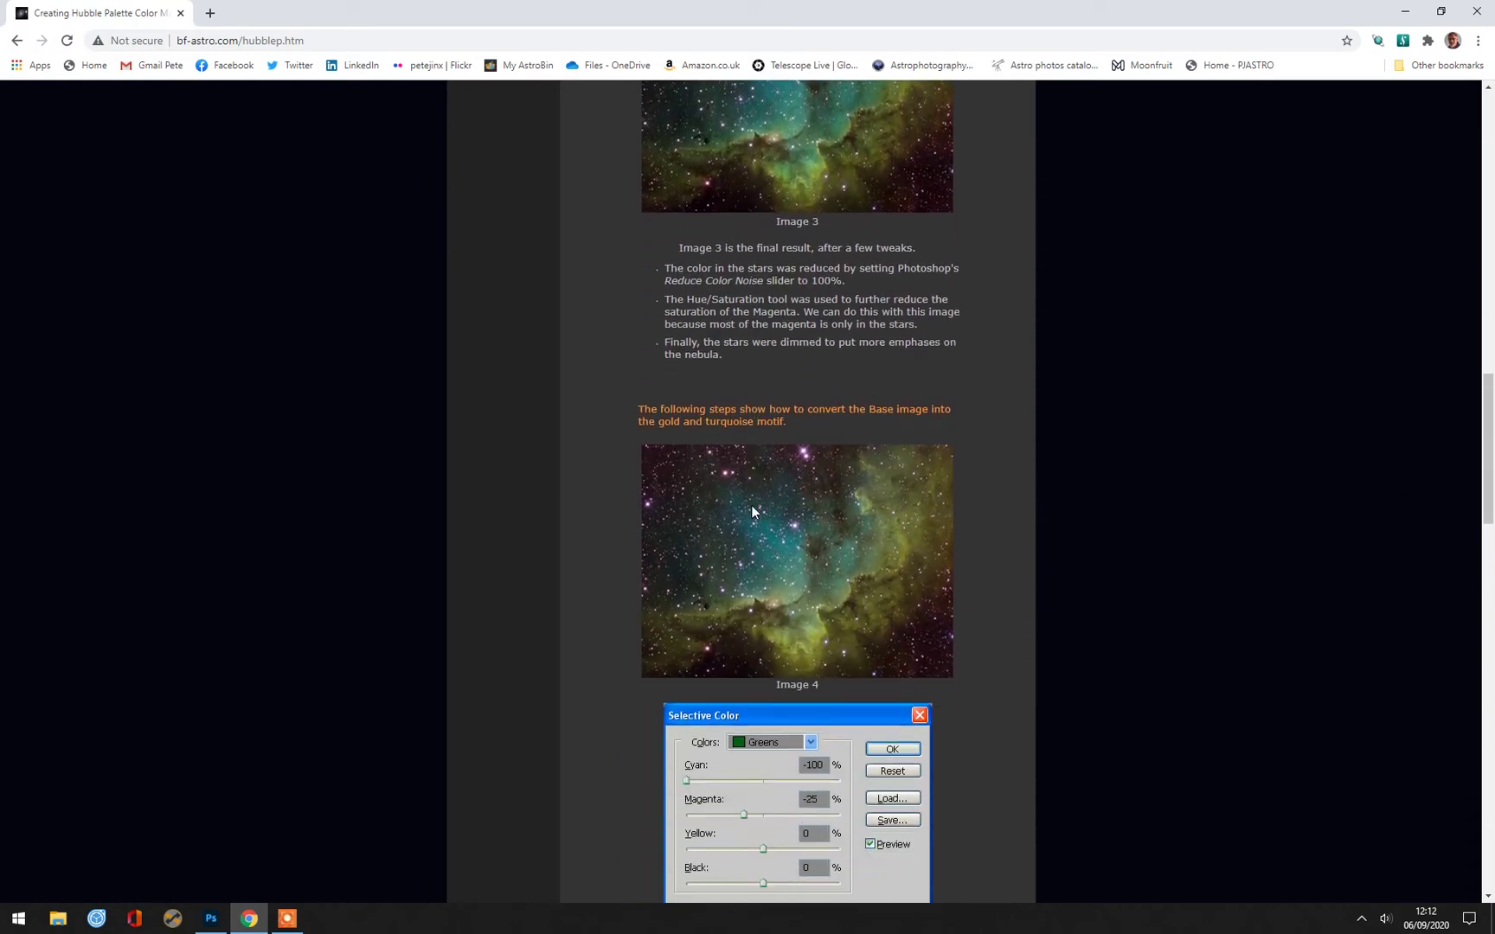
pyautogui.scroll(-3, 749, 506)
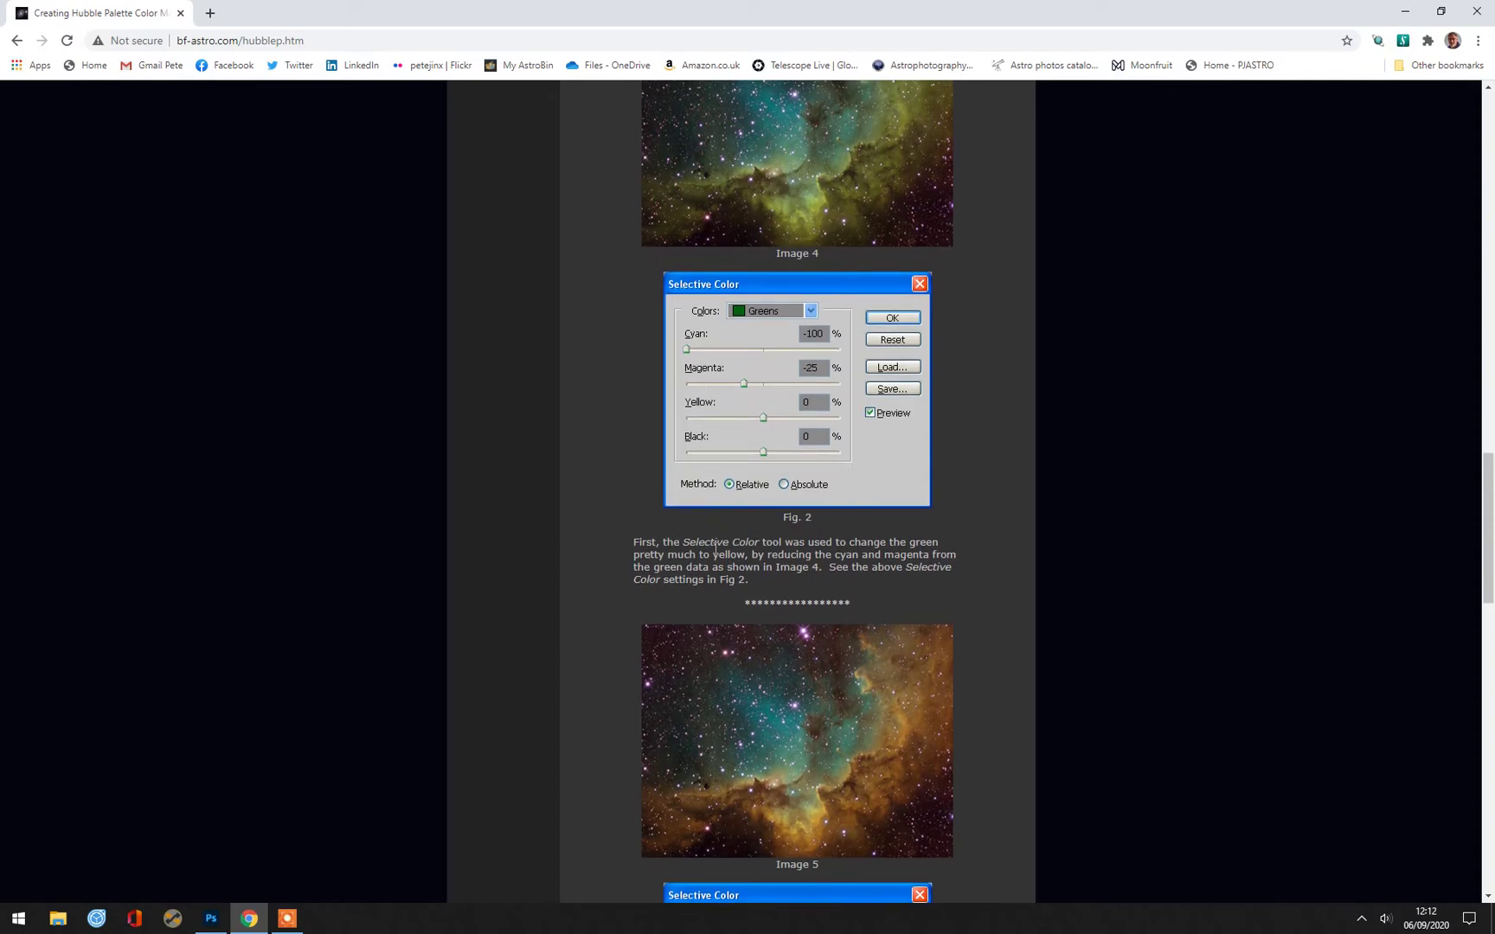
pyautogui.scroll(1, 751, 468)
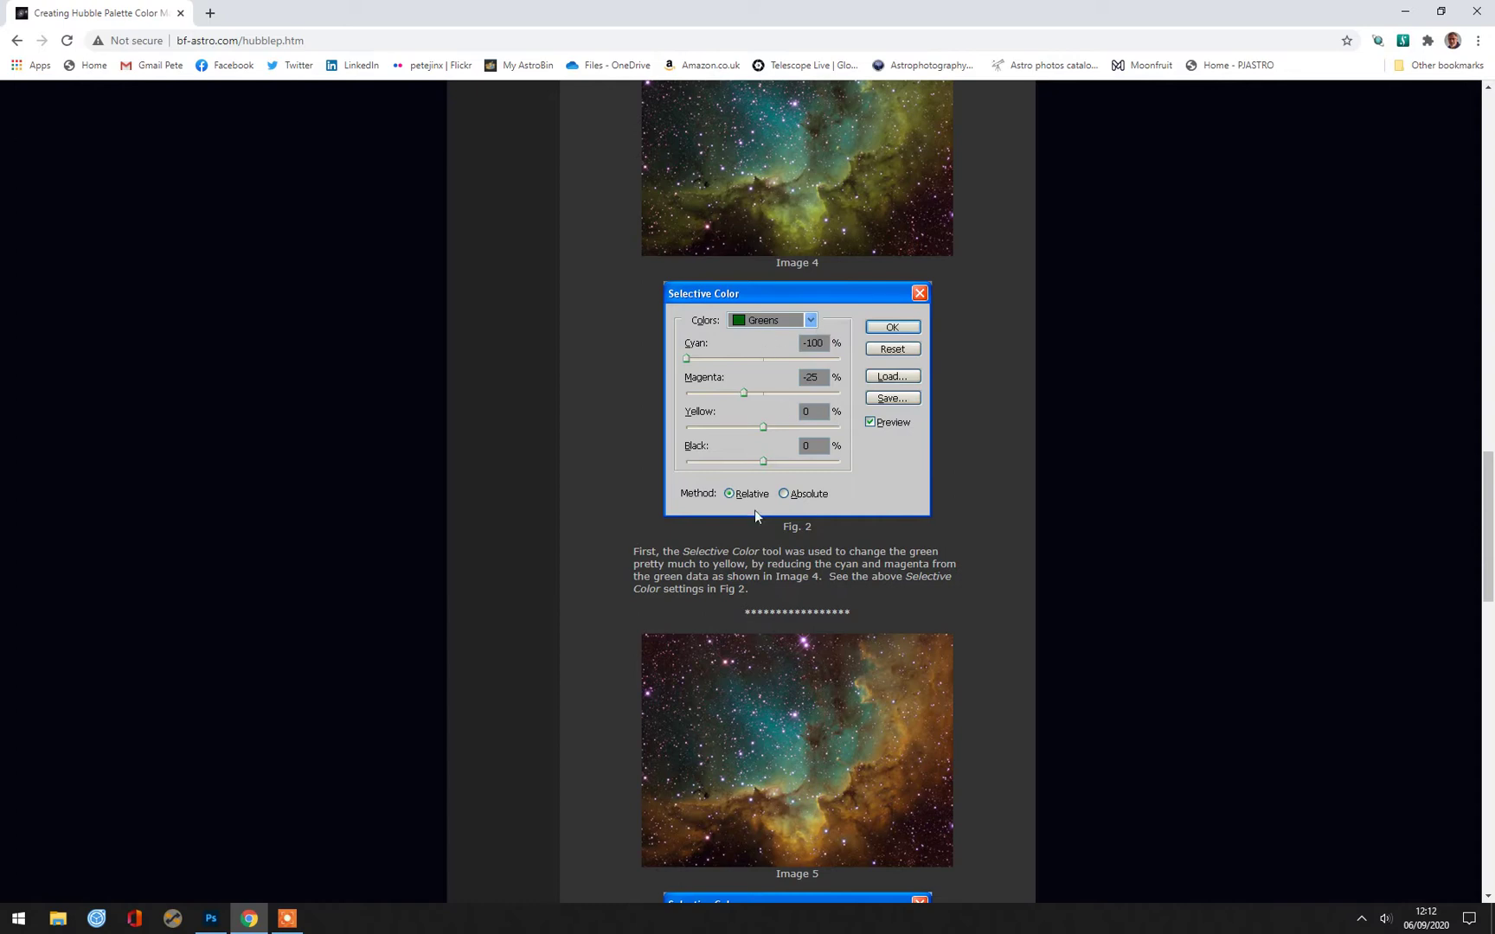
pyautogui.scroll(-5, 766, 544)
pyautogui.scroll(-1, 766, 553)
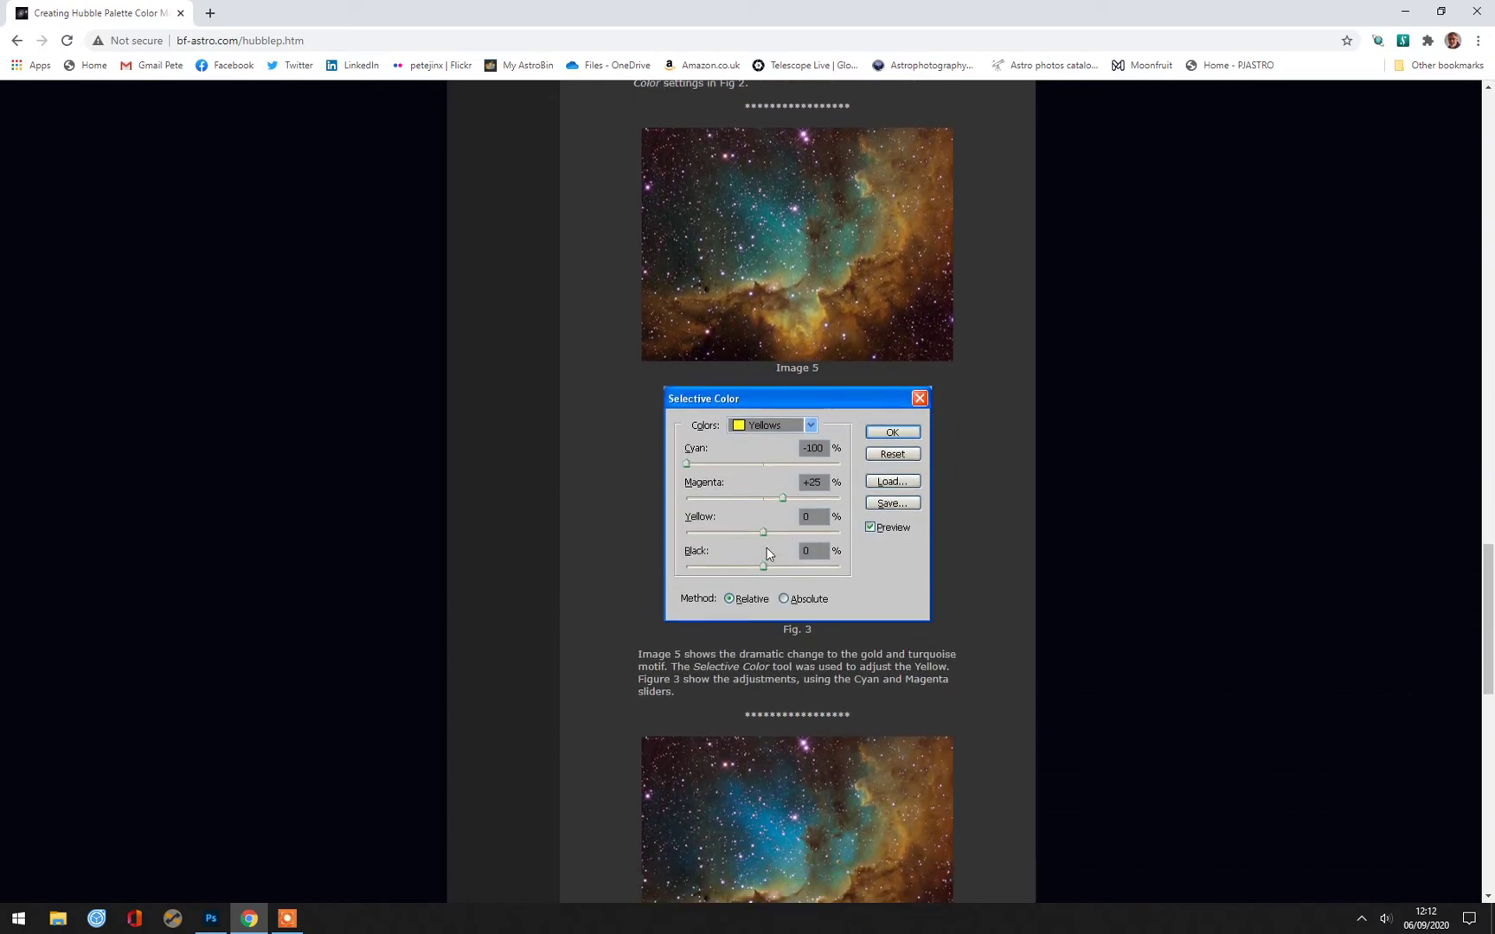
pyautogui.scroll(-7, 748, 580)
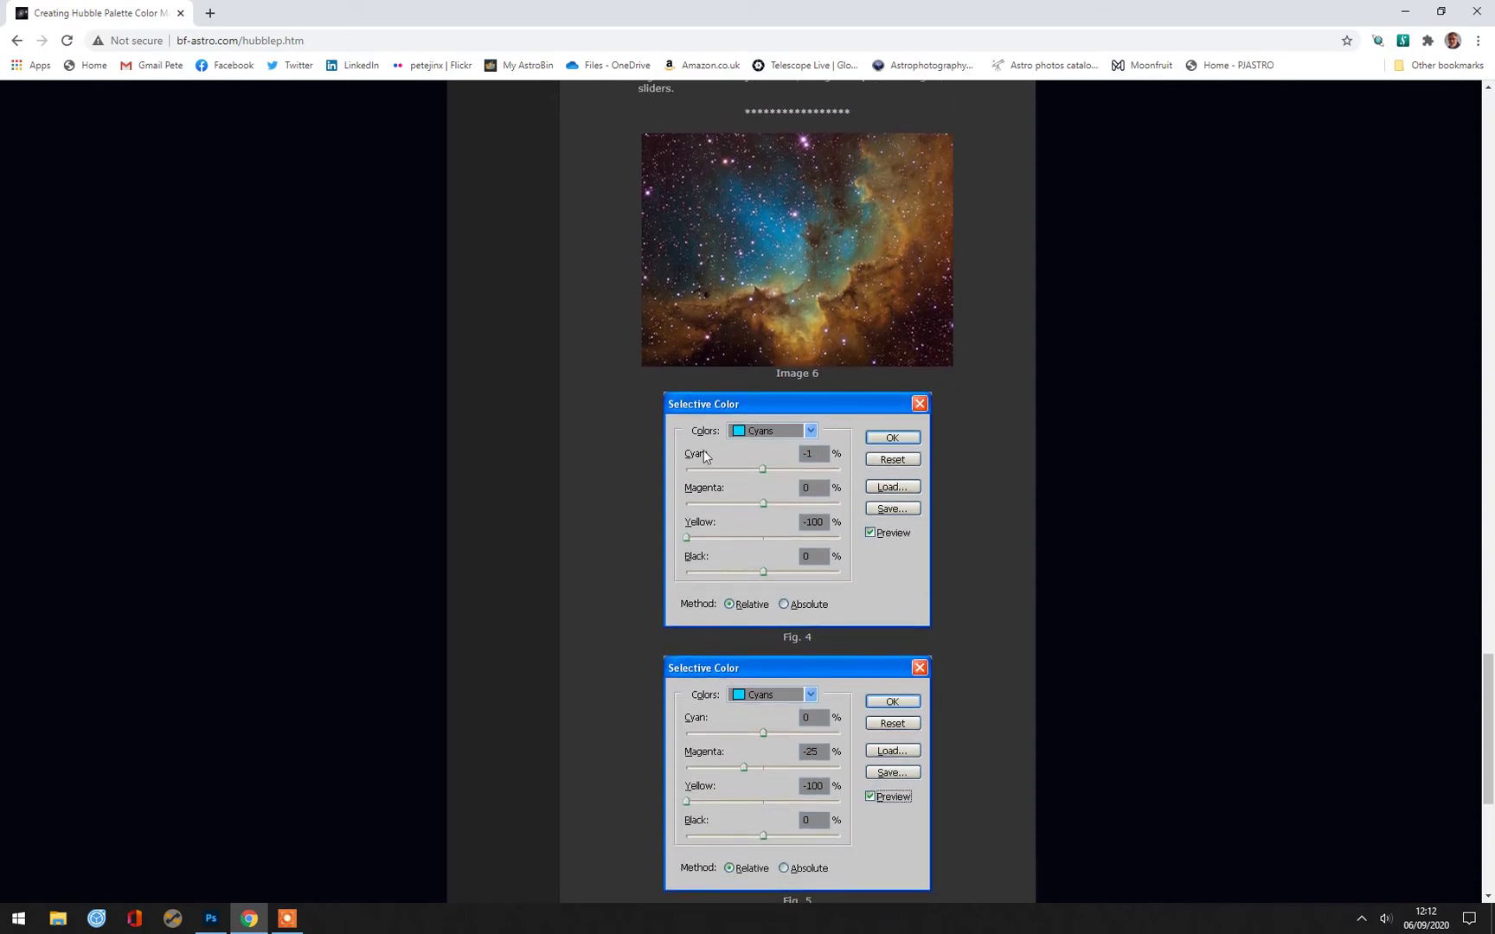
pyautogui.scroll(-1, 735, 702)
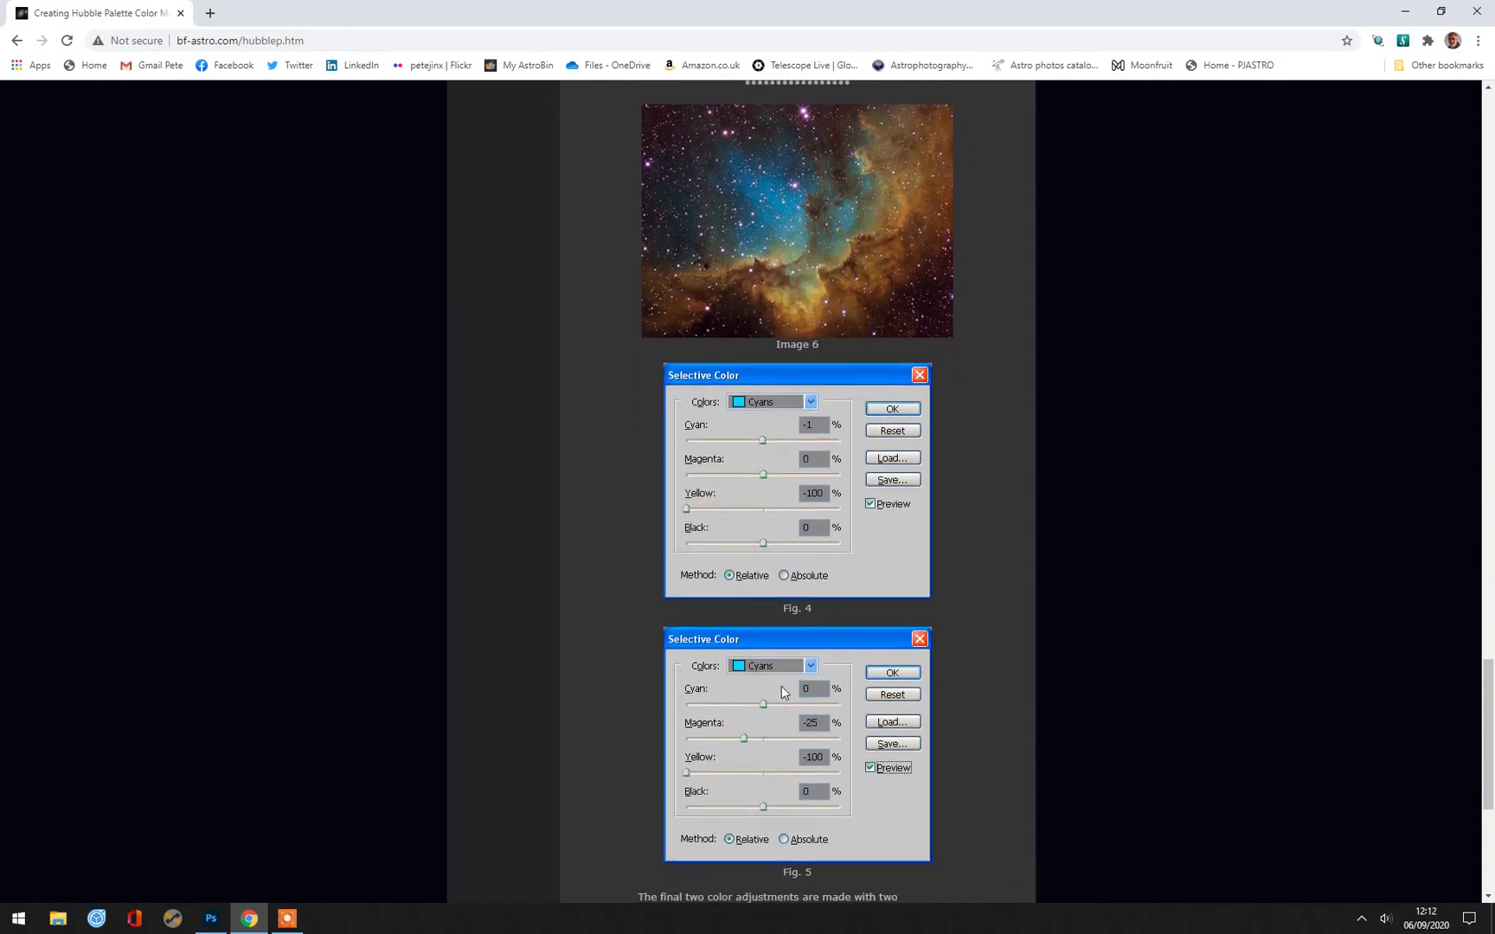
pyautogui.scroll(7, 790, 576)
pyautogui.scroll(9, 790, 576)
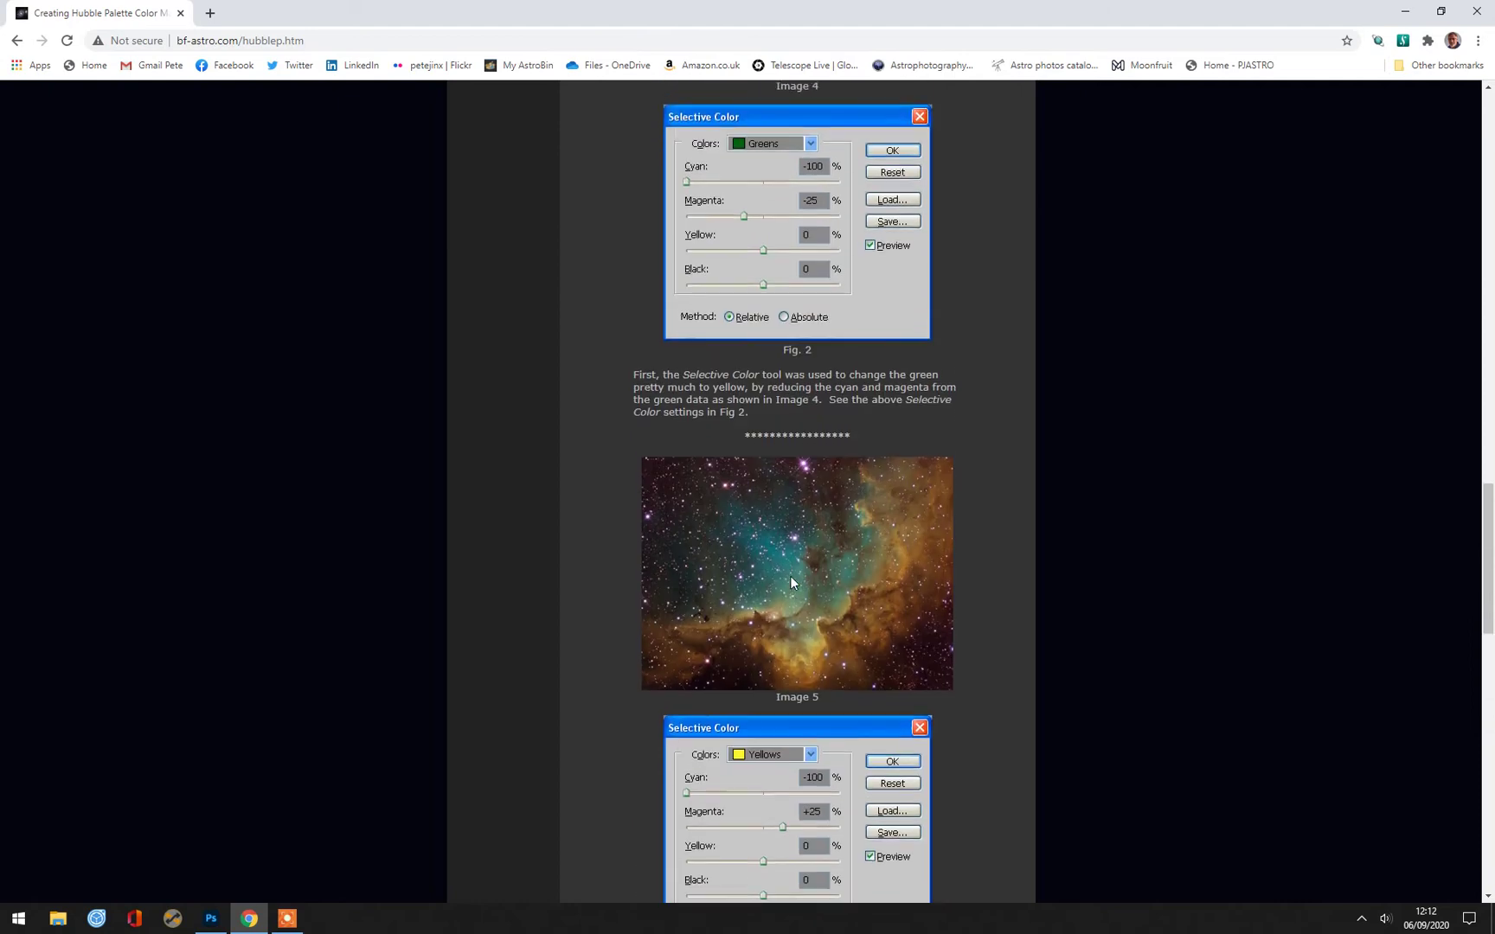
pyautogui.scroll(-1, 789, 581)
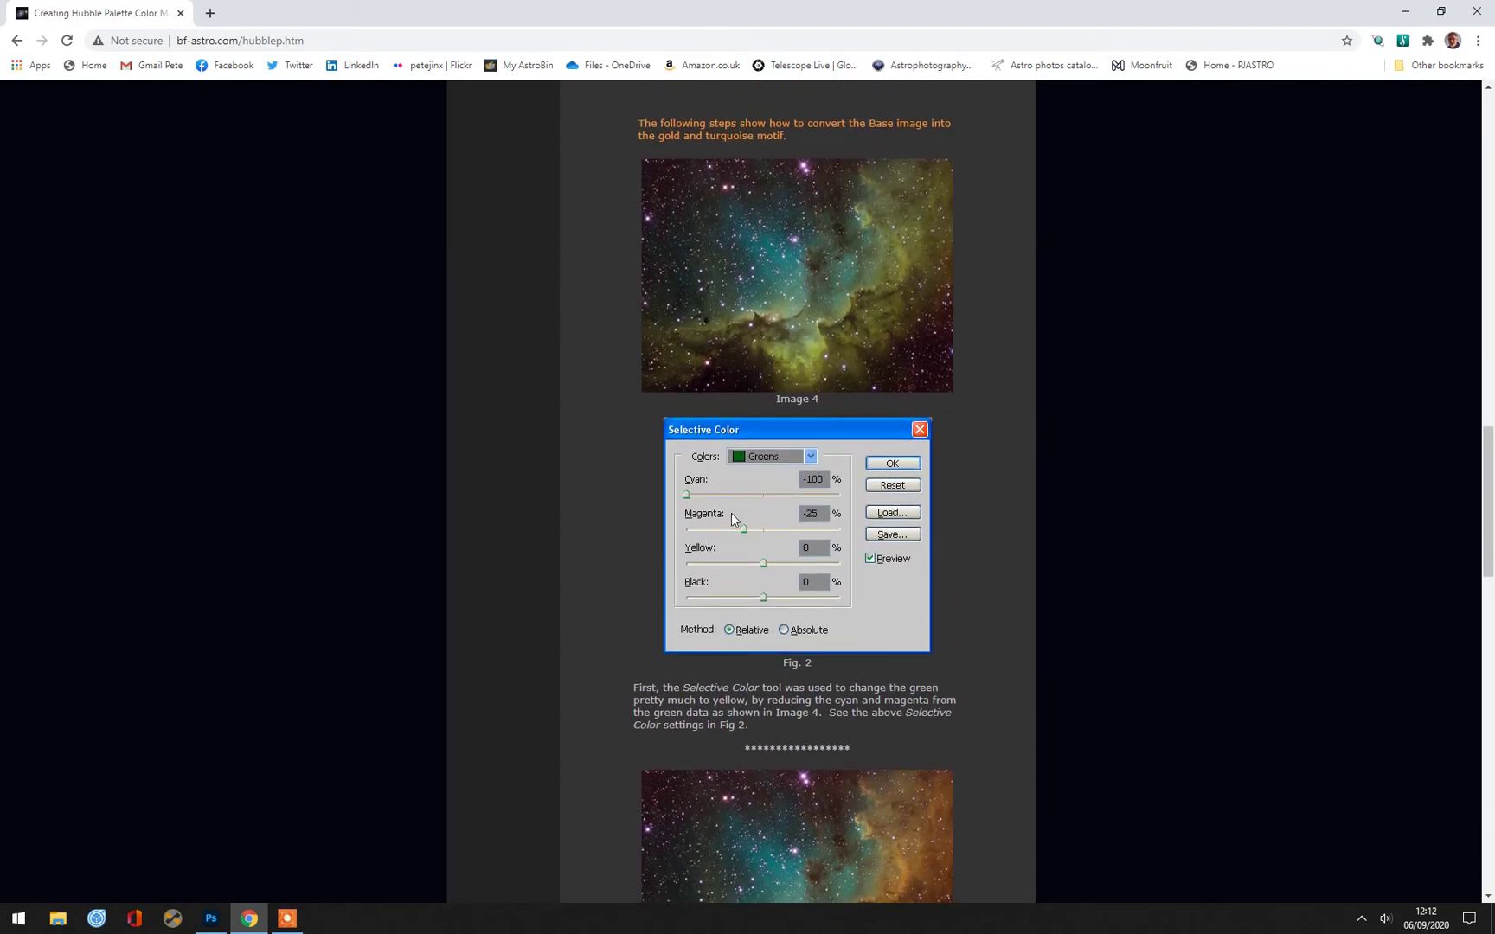
pyautogui.click(211, 919)
# Select the whole canvas and duplicate the Background layer as 'Background copy'
pyautogui.hotkey('ctrl', 'a')
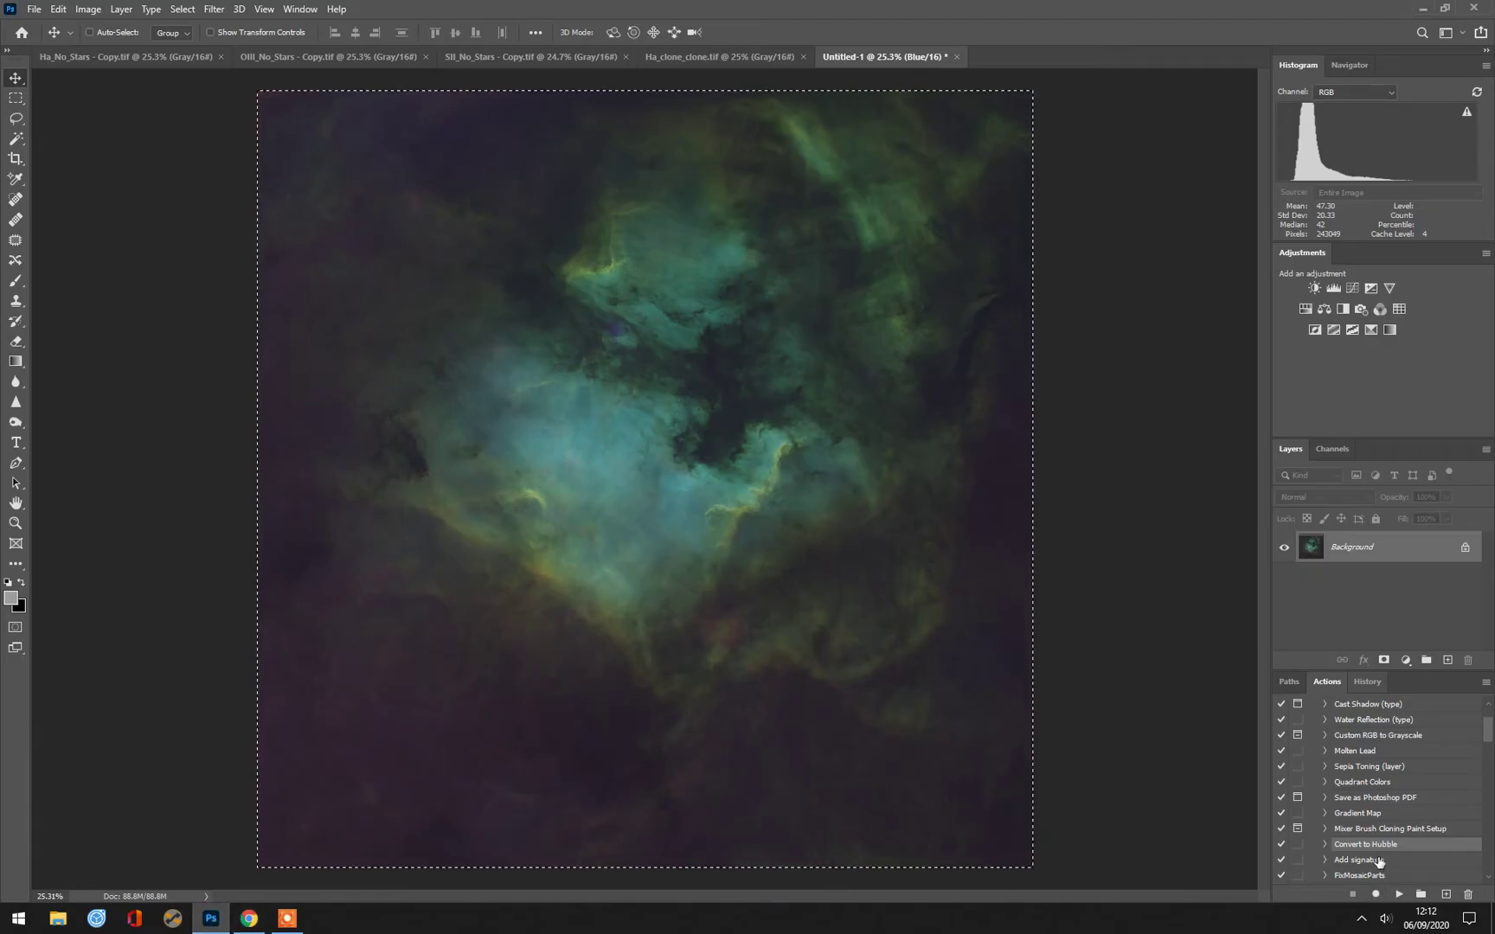
pyautogui.rightClick(1349, 551)
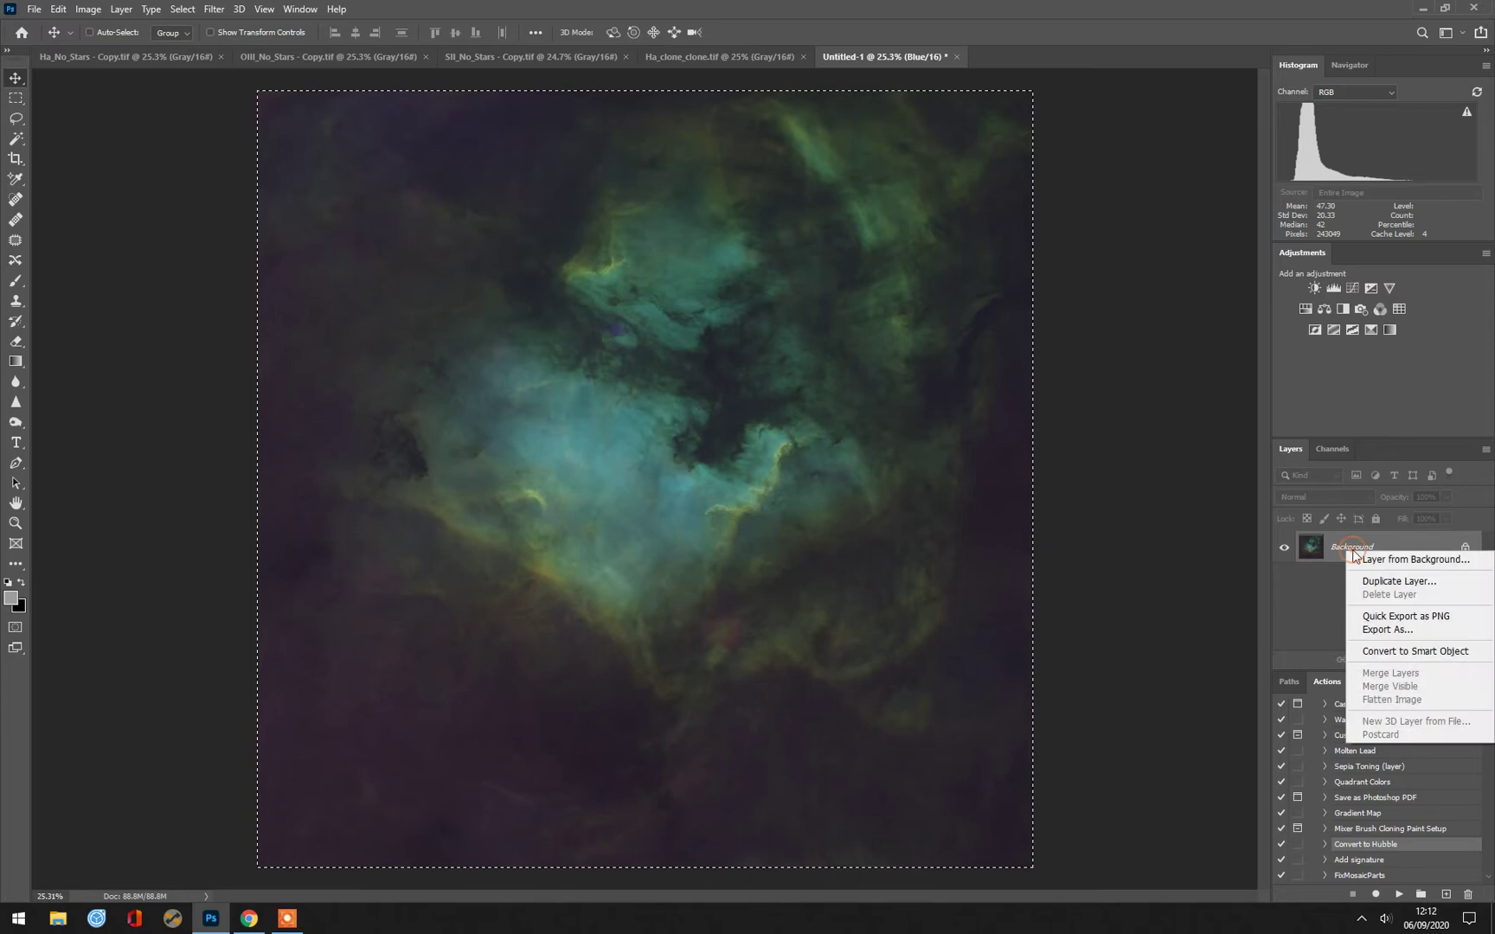
pyautogui.click(1367, 581)
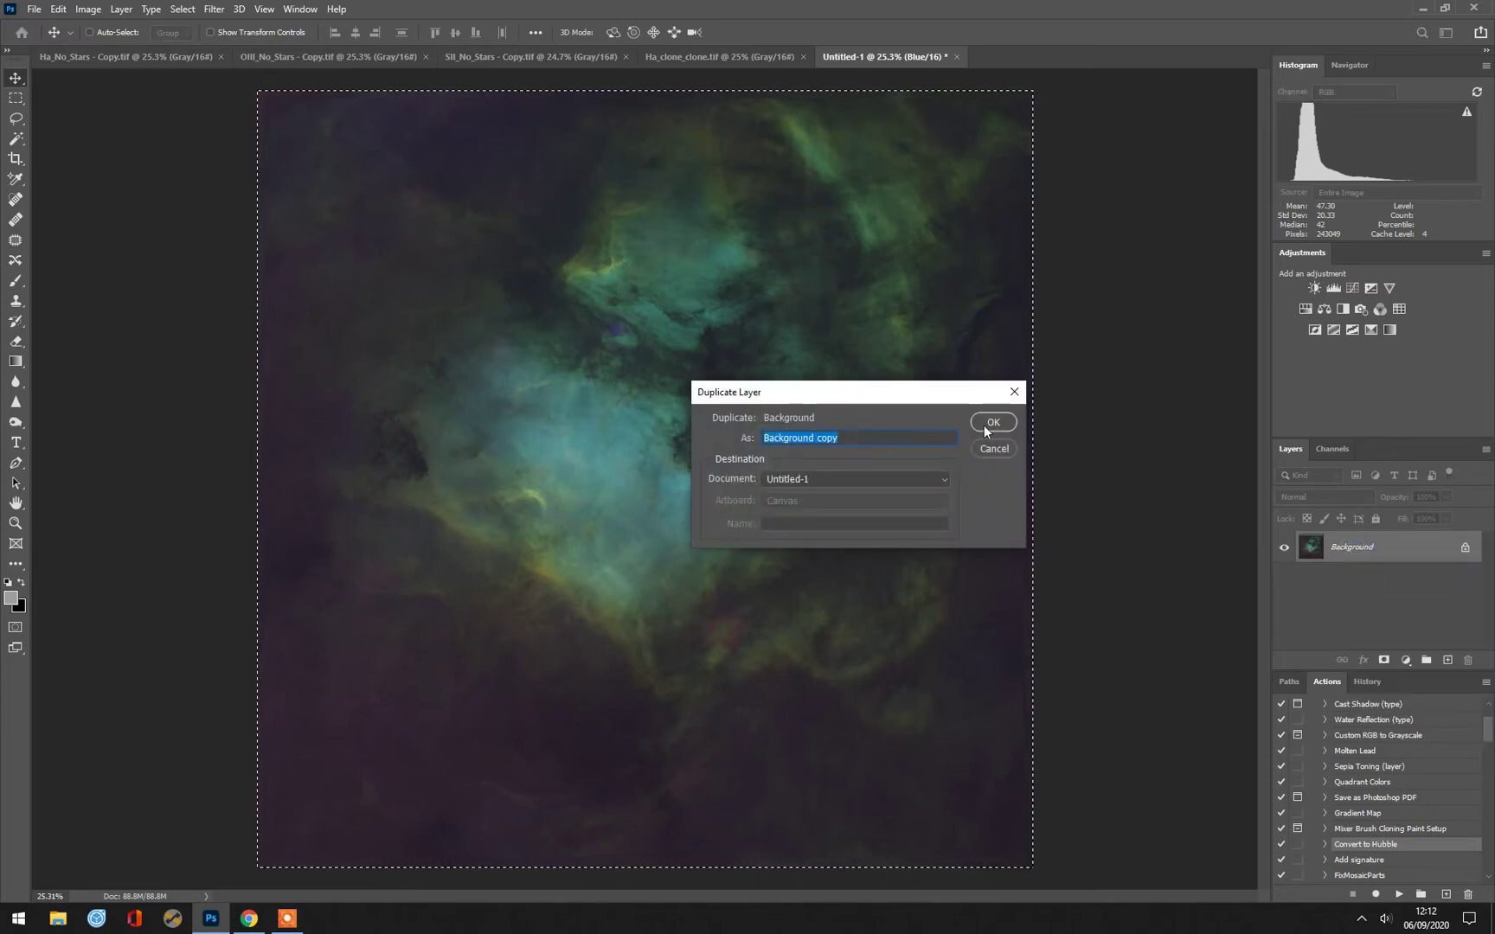
pyautogui.click(984, 424)
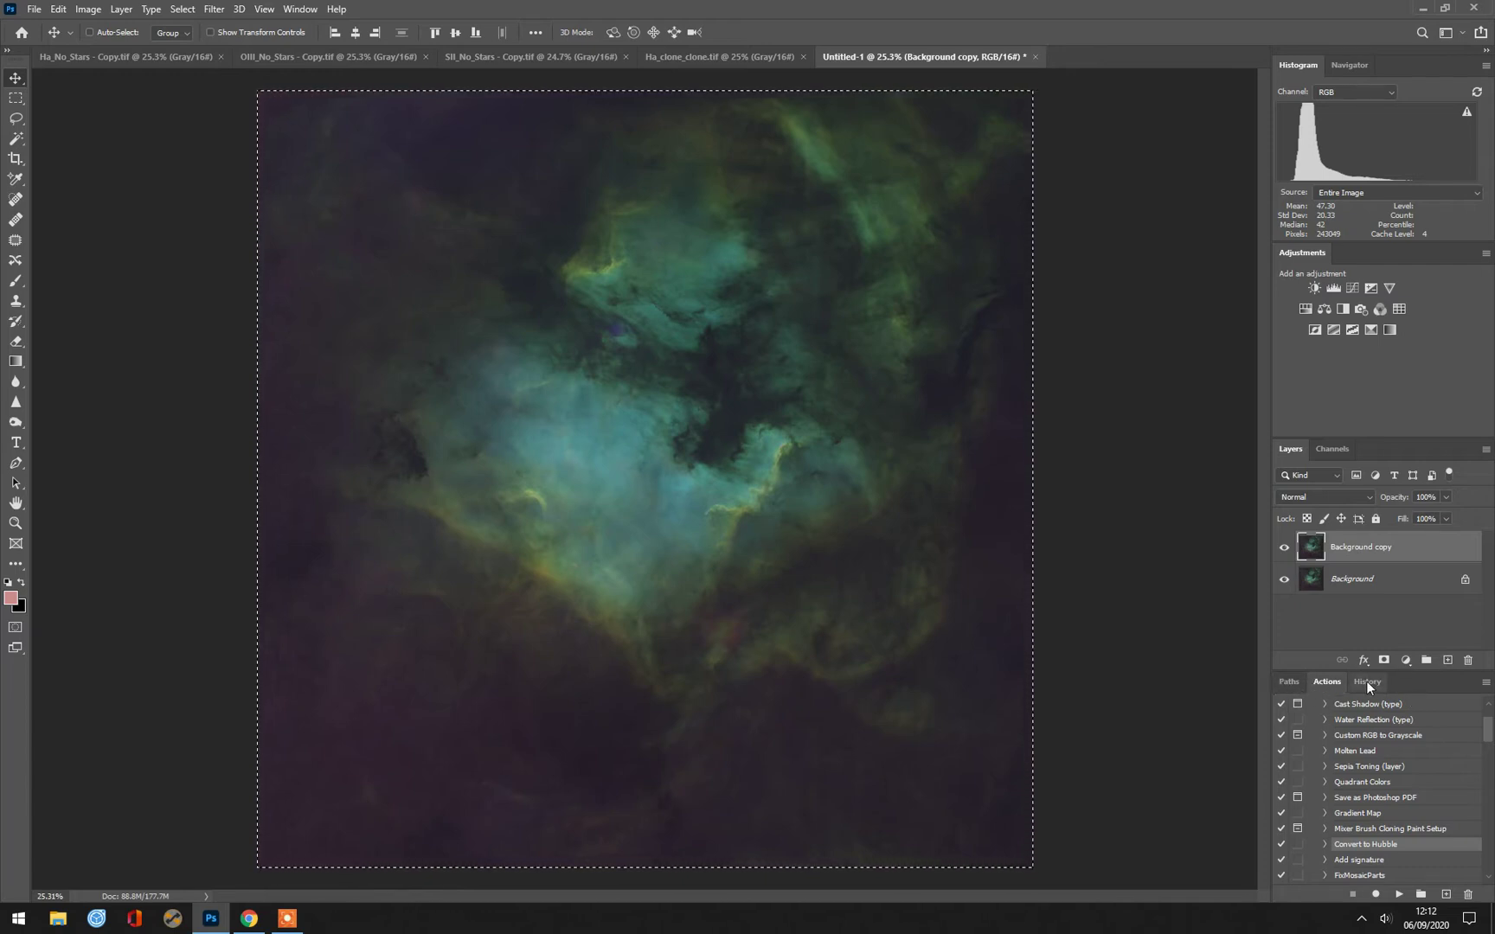
pyautogui.click(294, 10)
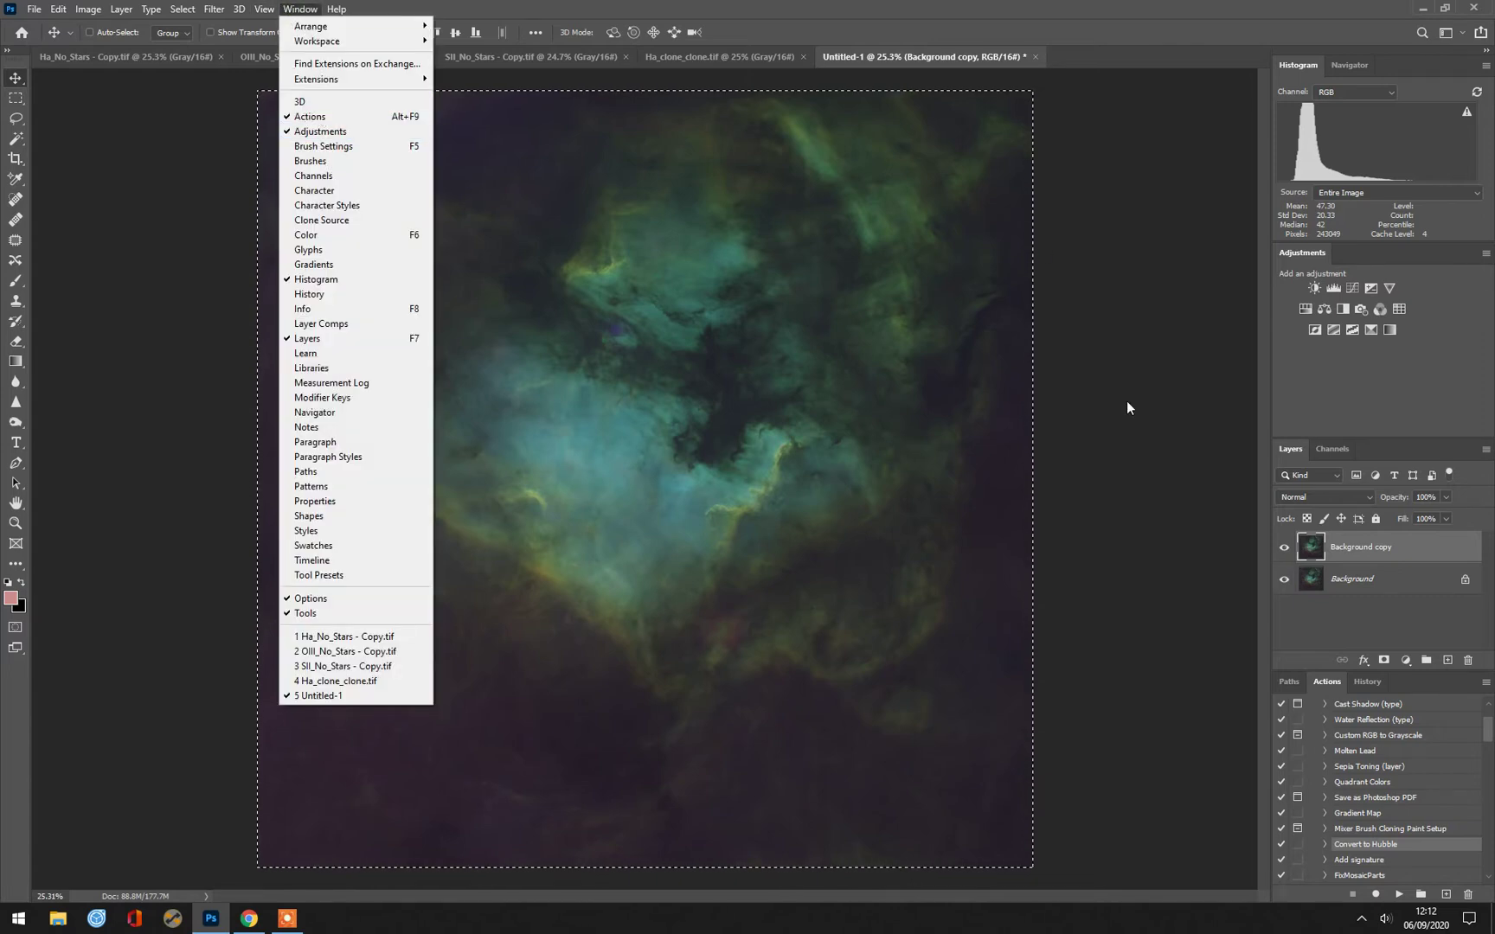
pyautogui.click(1155, 766)
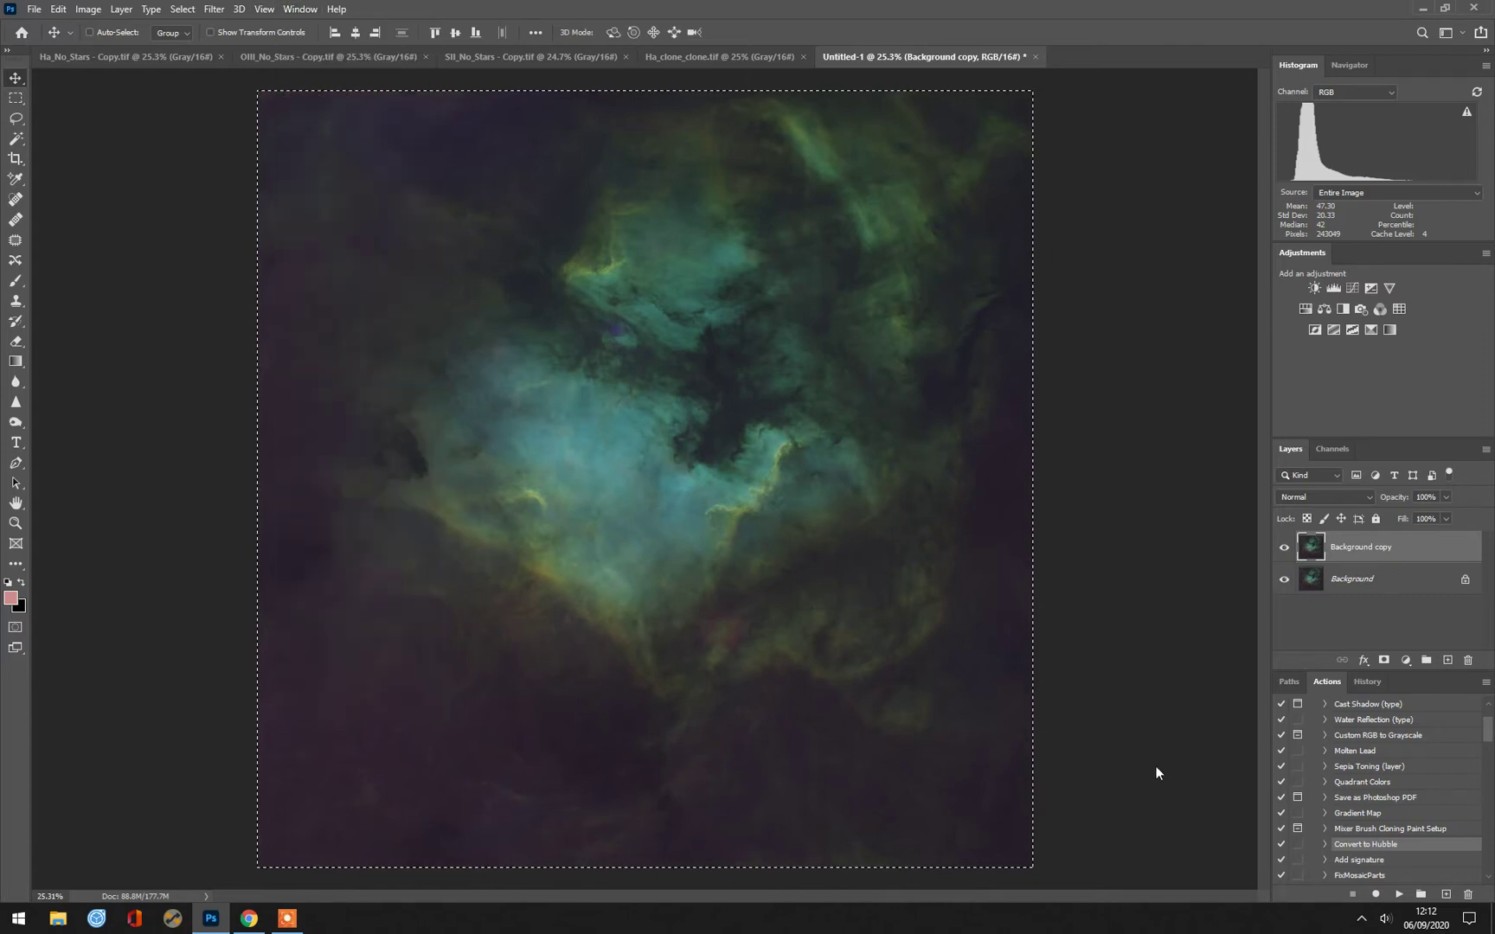
# Create a new action named HubbleColour in Default Actions and start recording it
pyautogui.click(1443, 894)
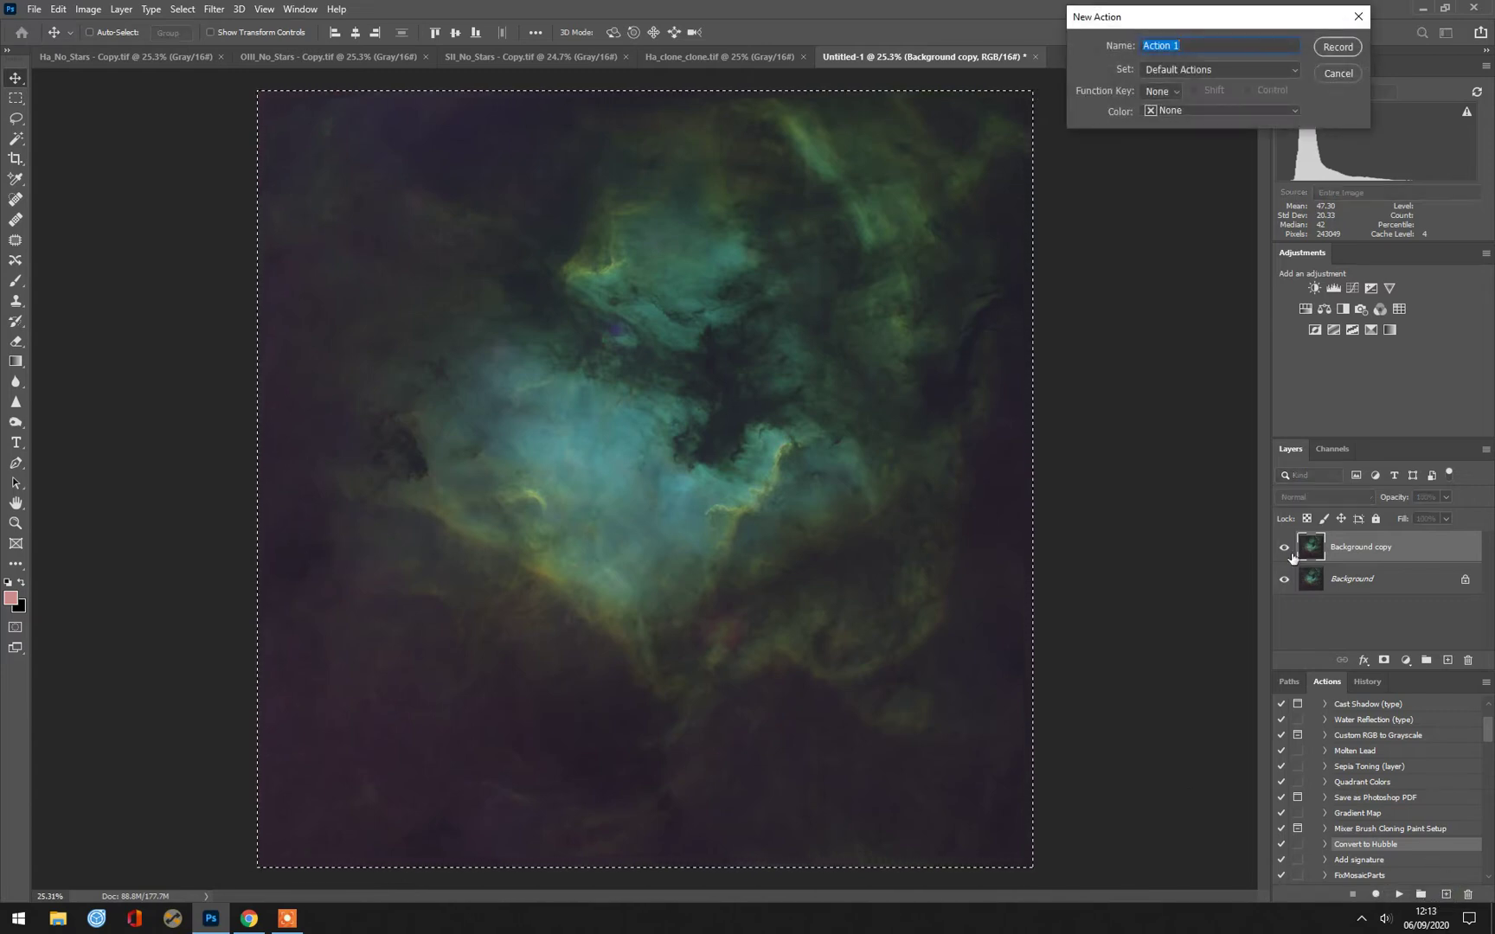
pyautogui.moveTo(1165, 23); pyautogui.dragTo(1021, 248)
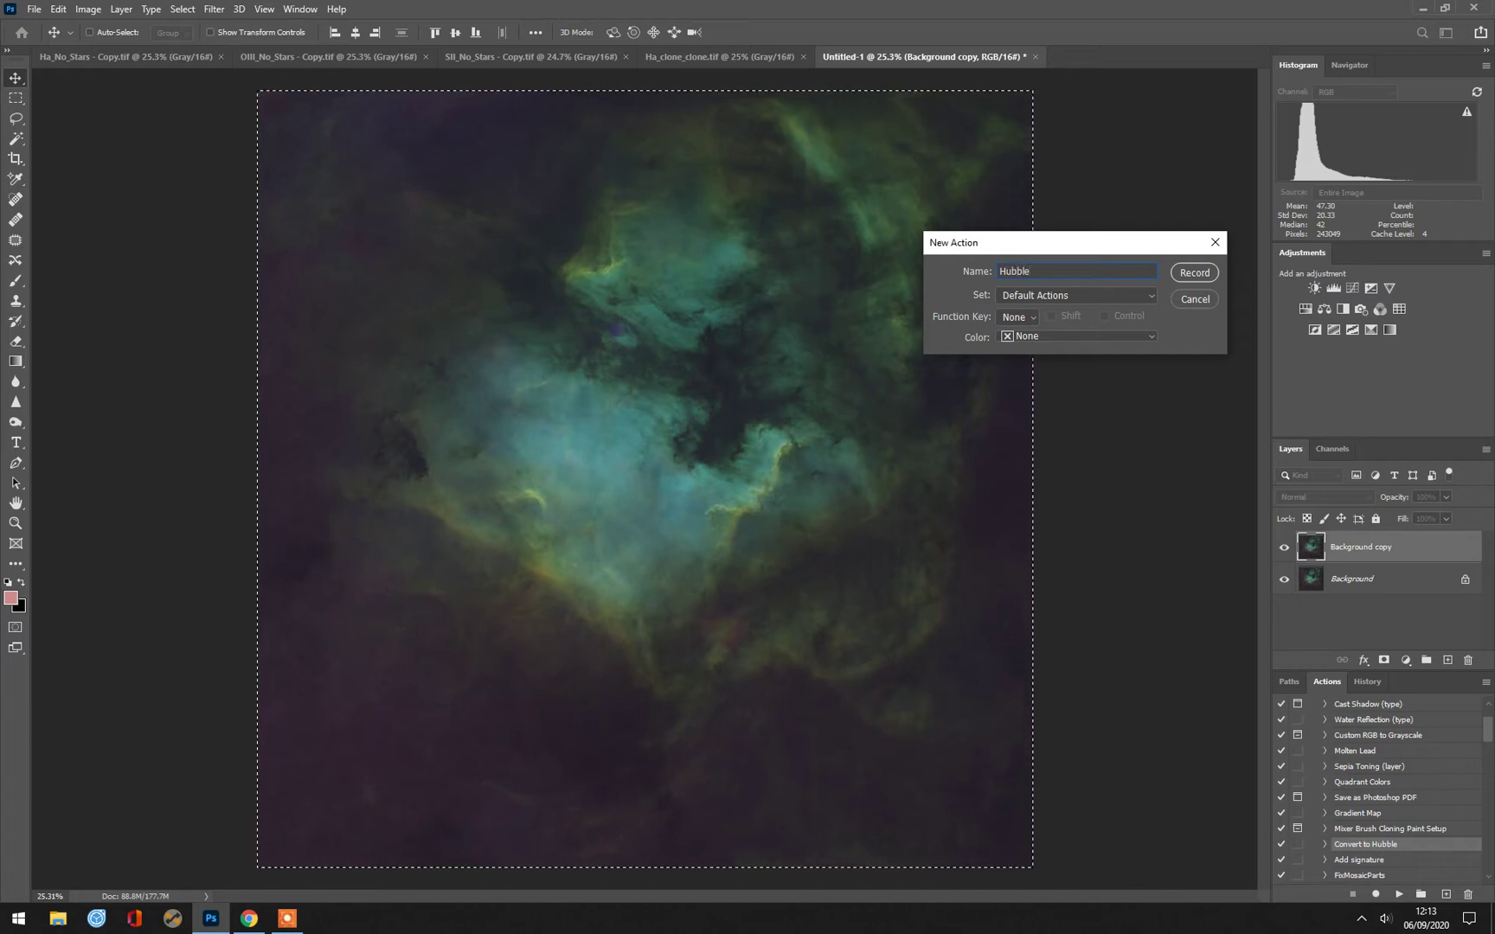
pyautogui.write('Colour')
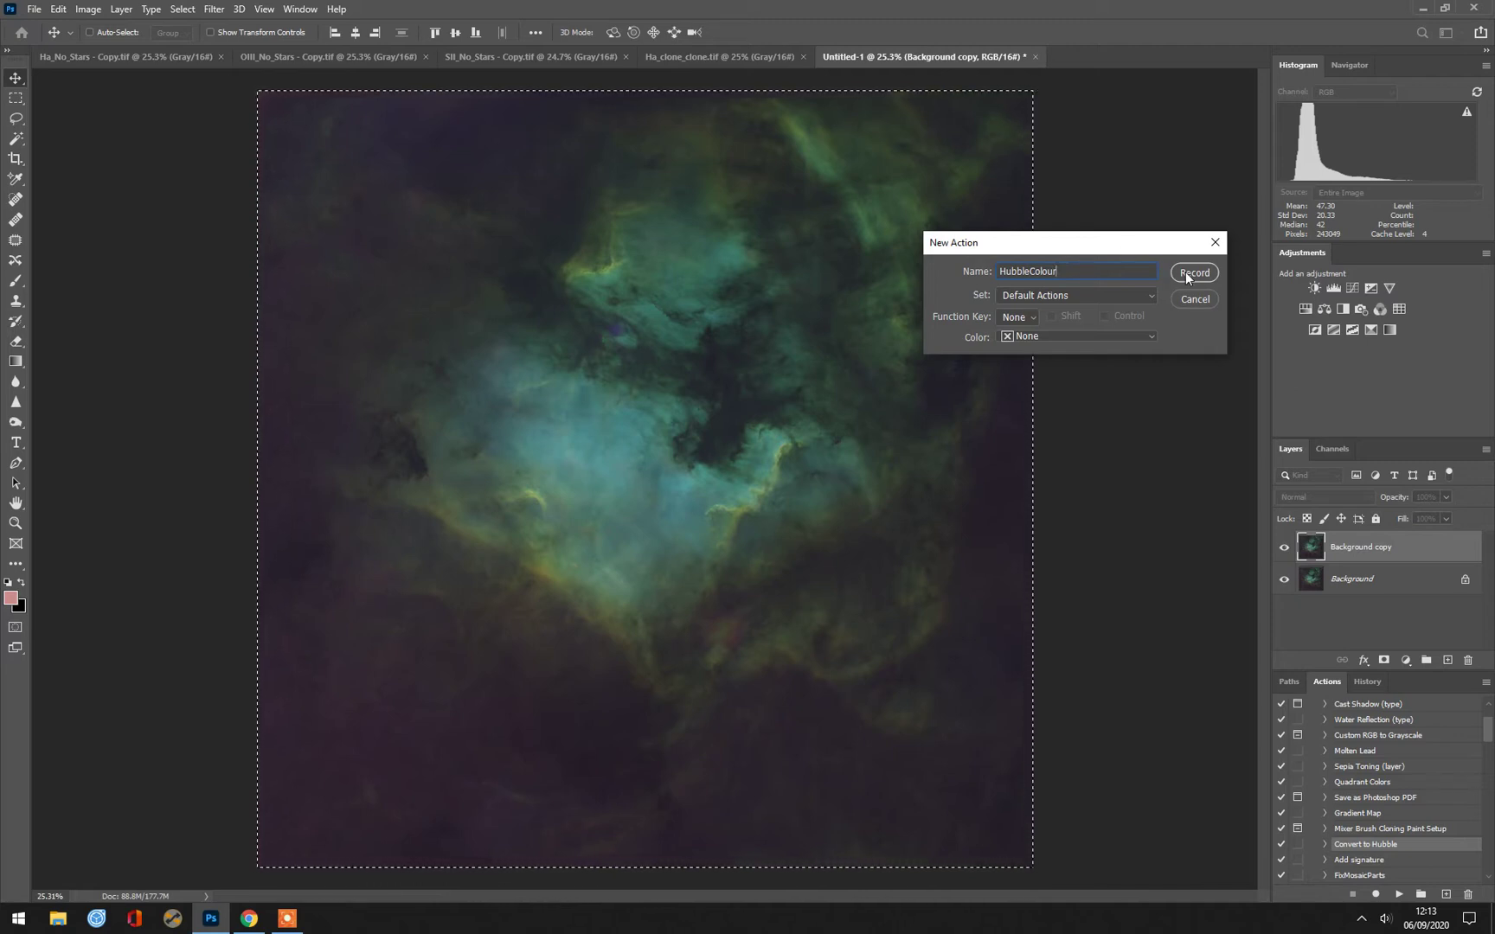
pyautogui.click(1185, 272)
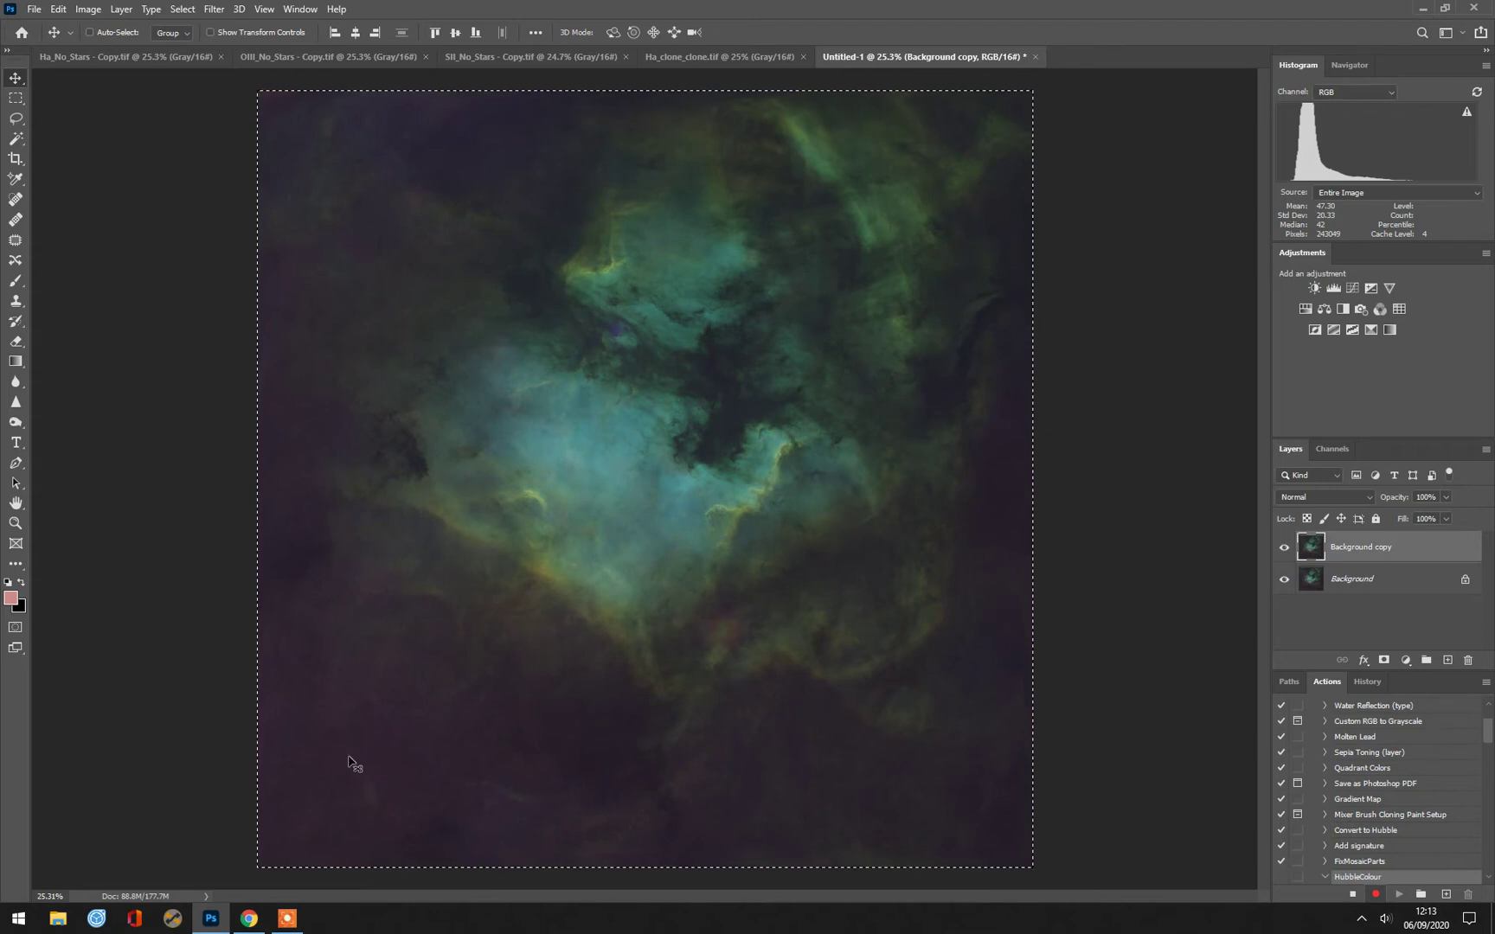
pyautogui.click(250, 919)
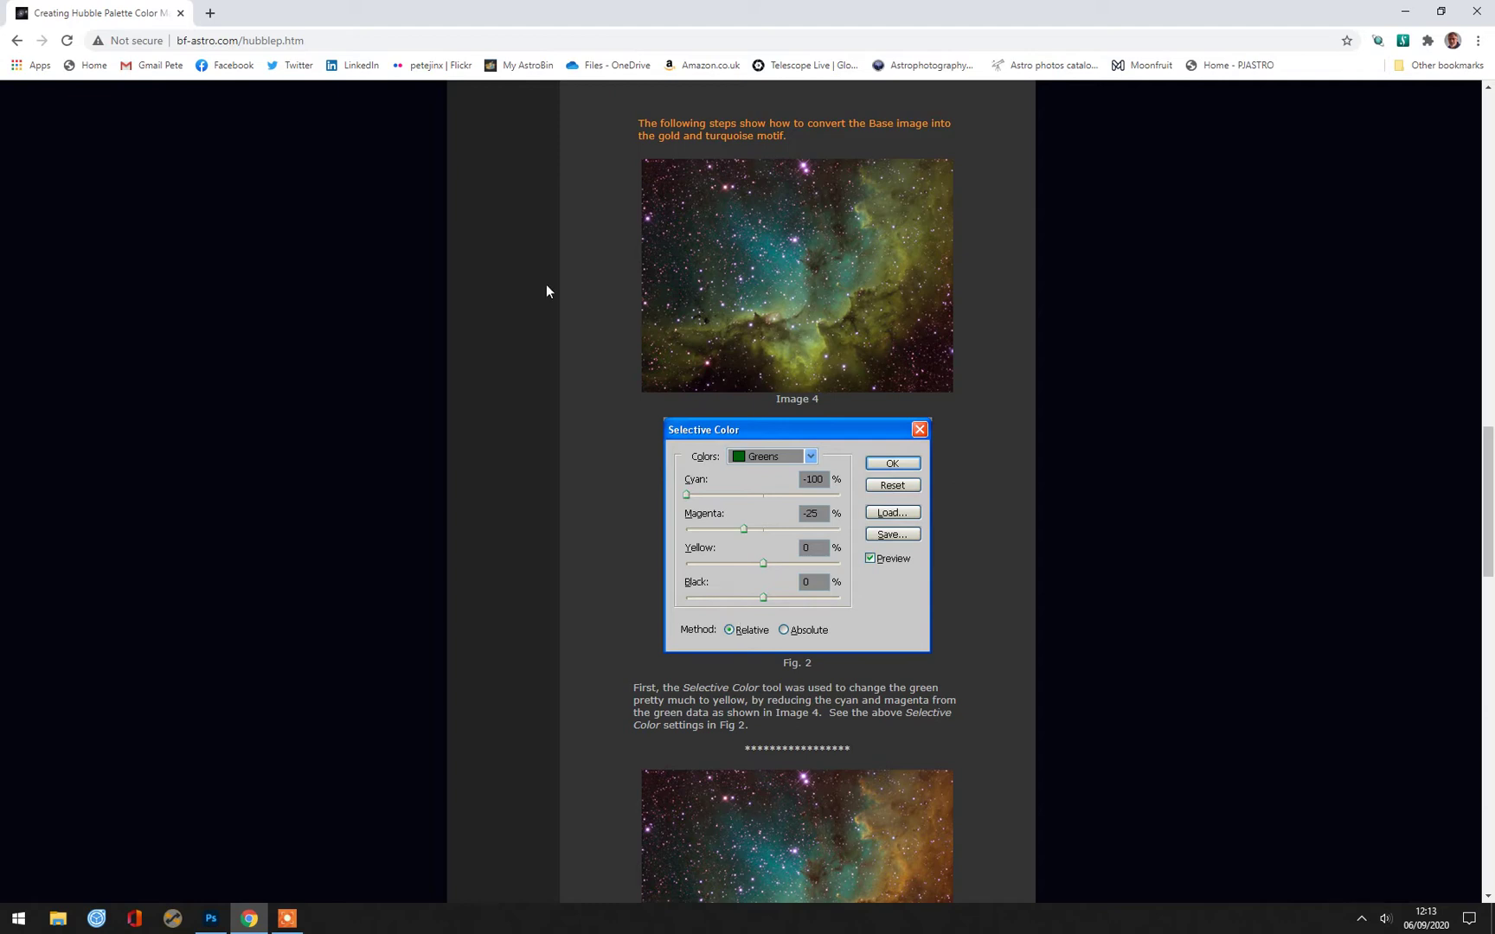
pyautogui.click(210, 918)
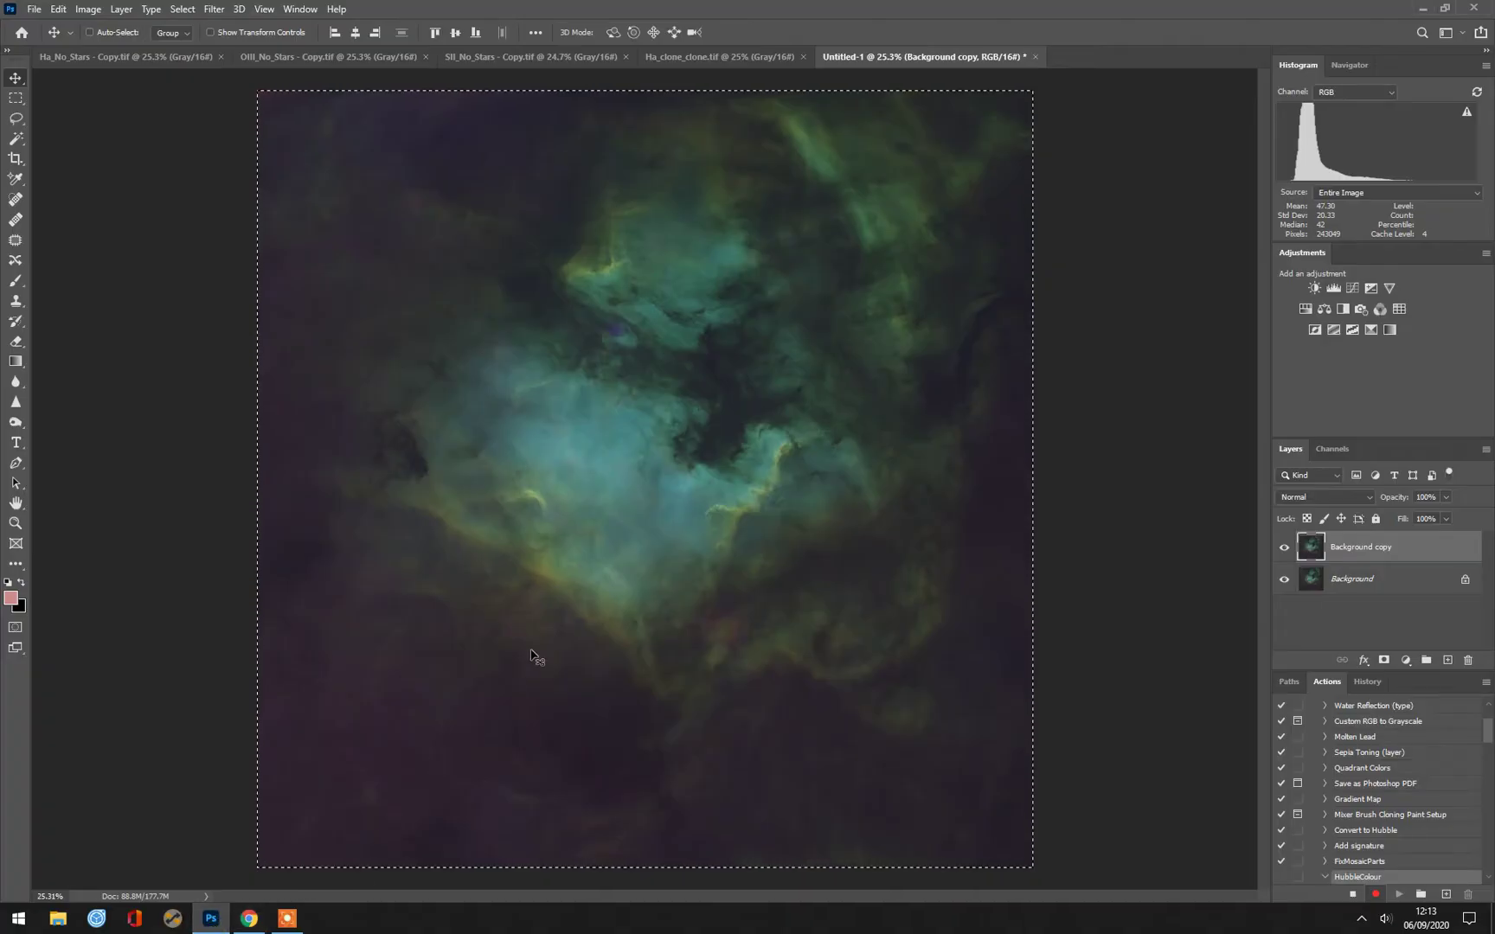
# Cancel Color Range, deselect the canvas with Ctrl+D, and bring up Image > Adjustments
pyautogui.click(185, 10)
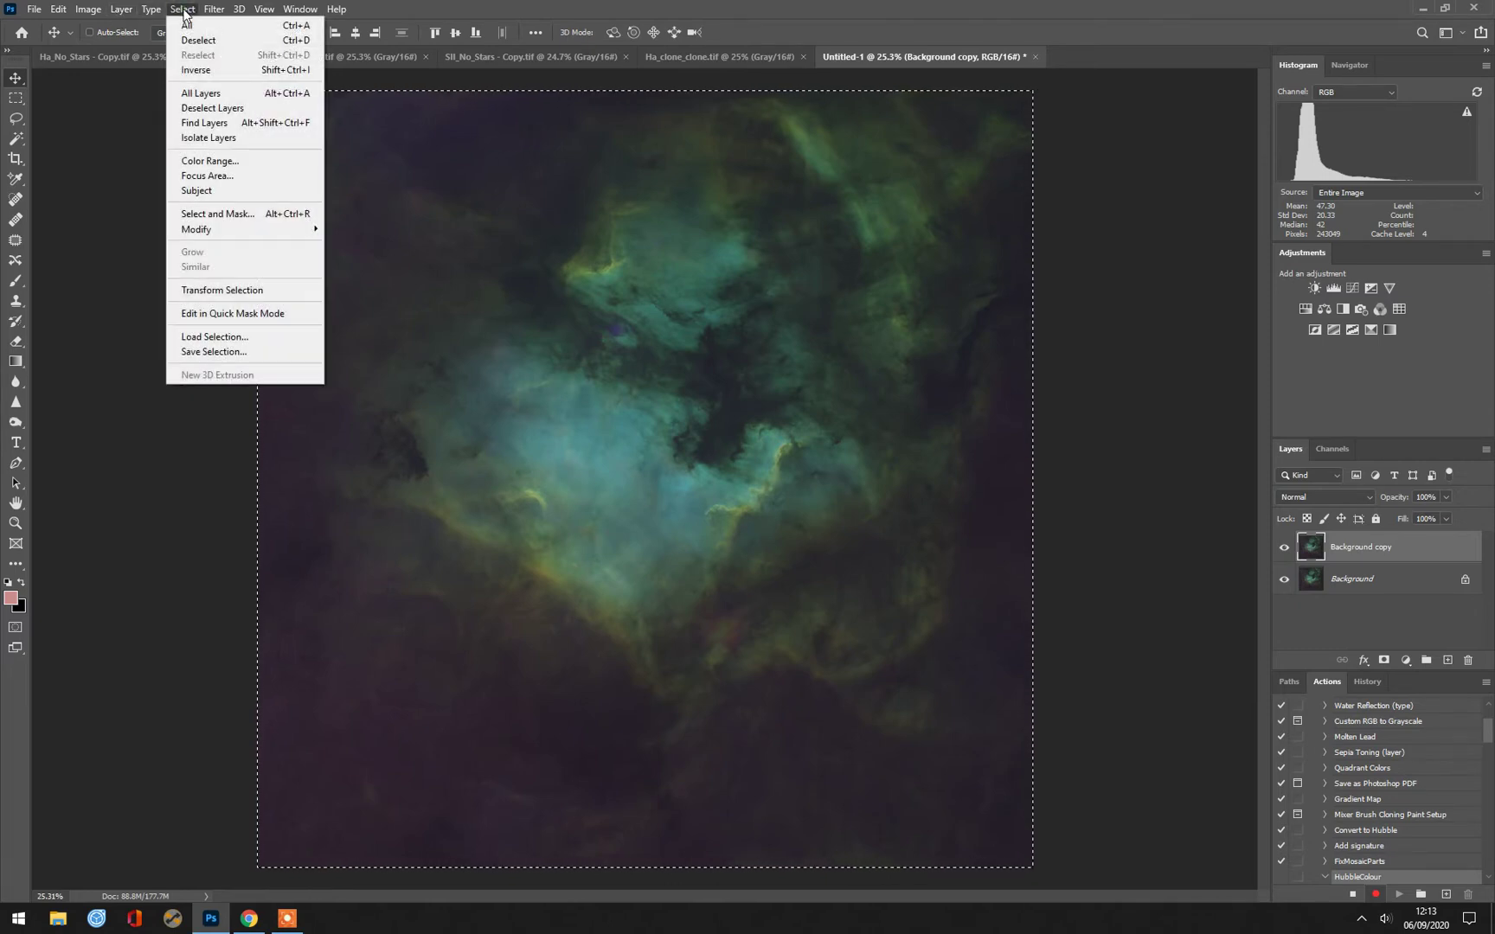
pyautogui.click(233, 165)
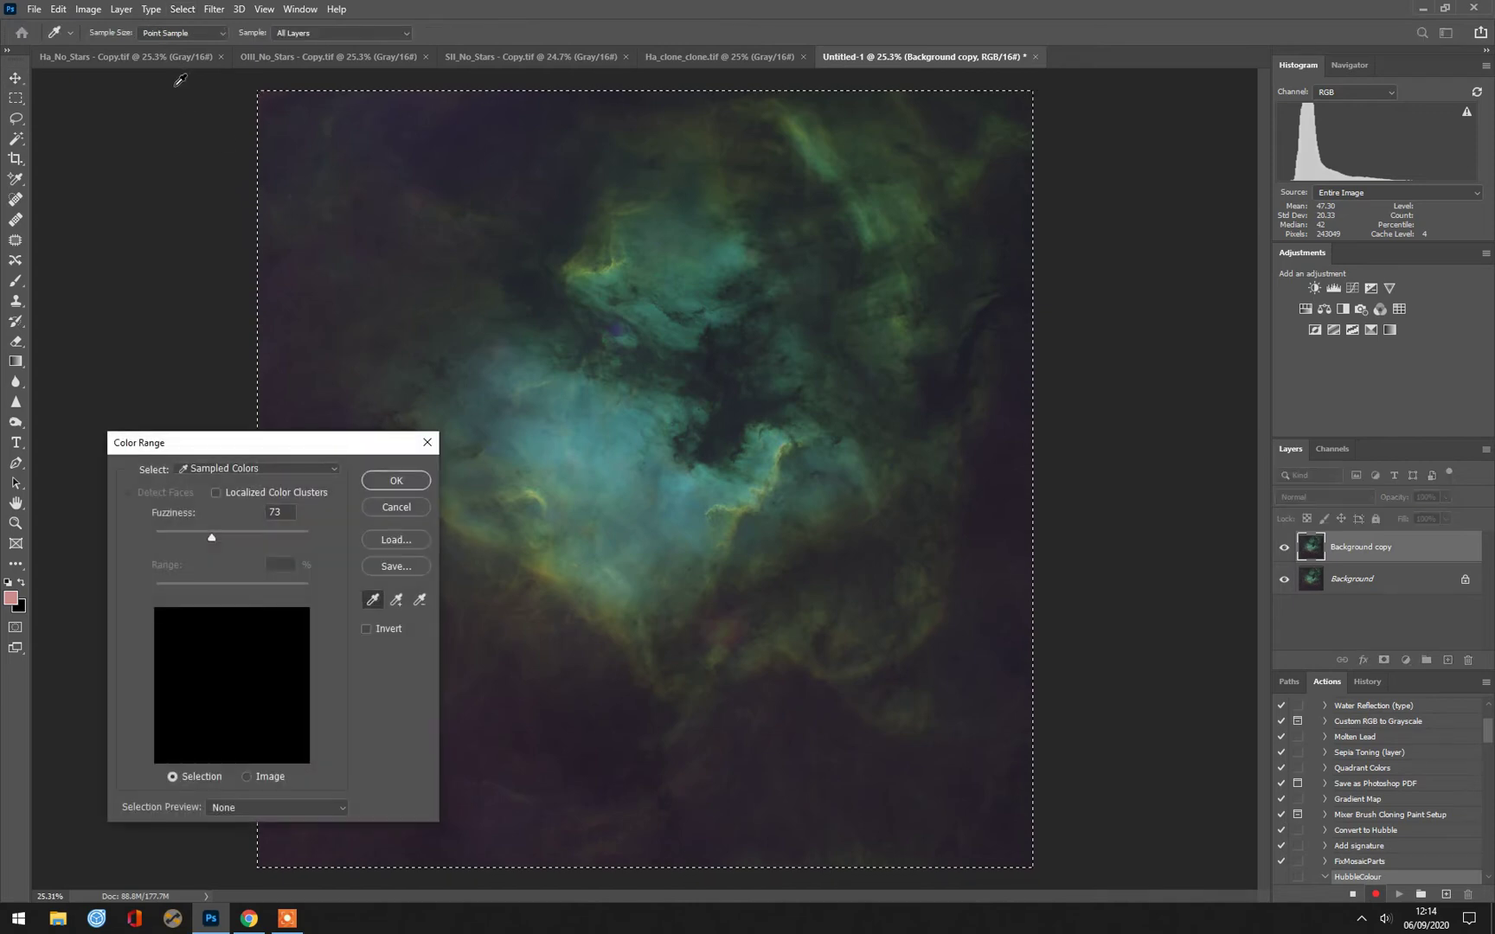
pyautogui.click(398, 509)
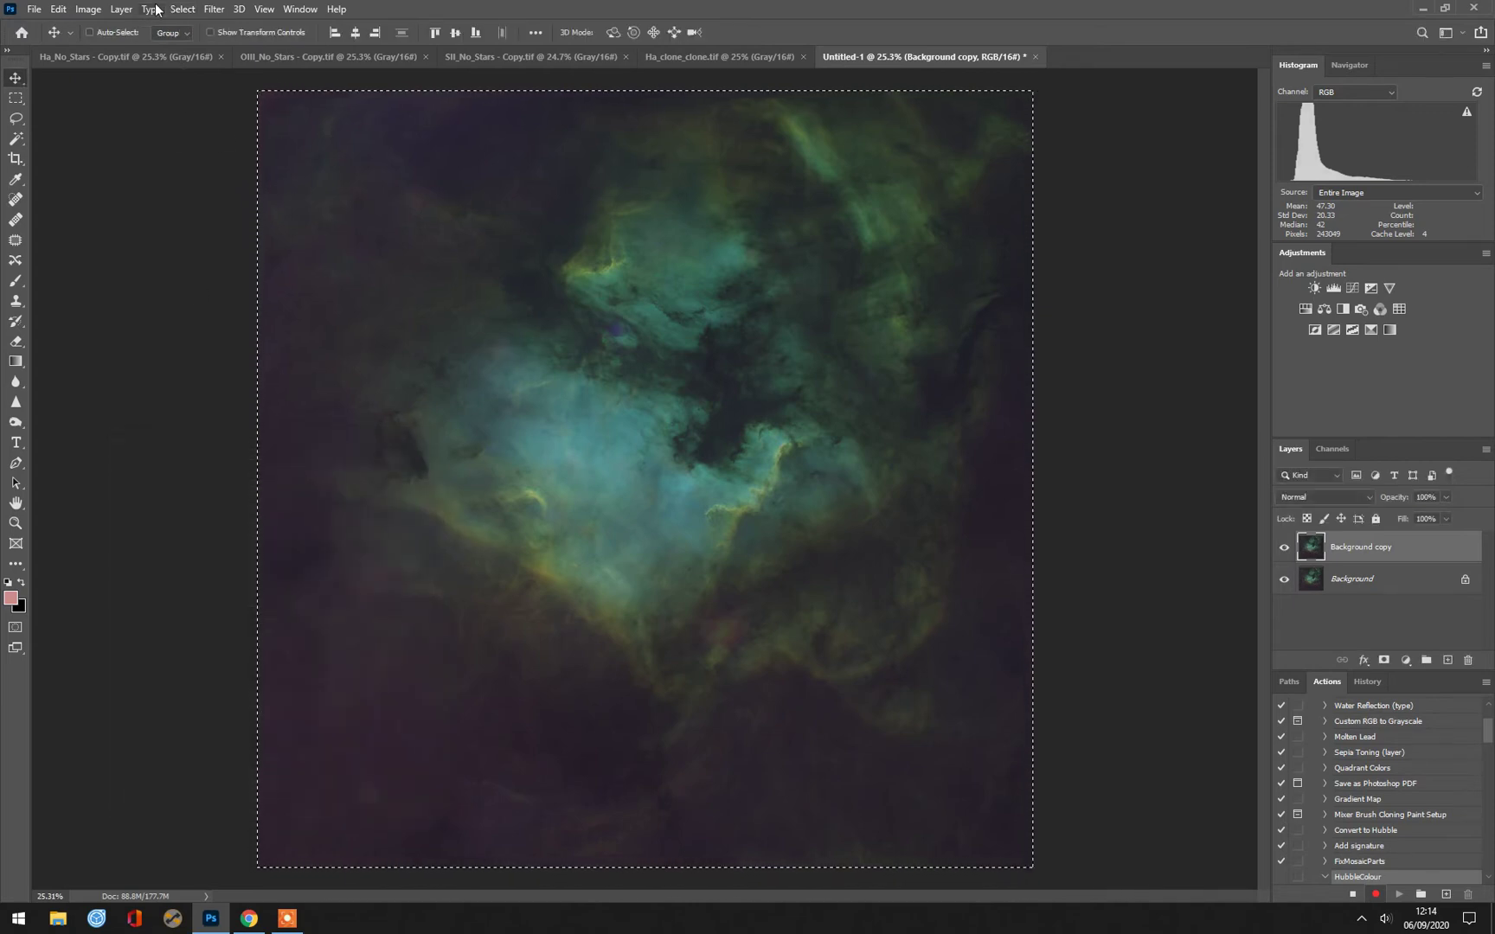
pyautogui.click(184, 10)
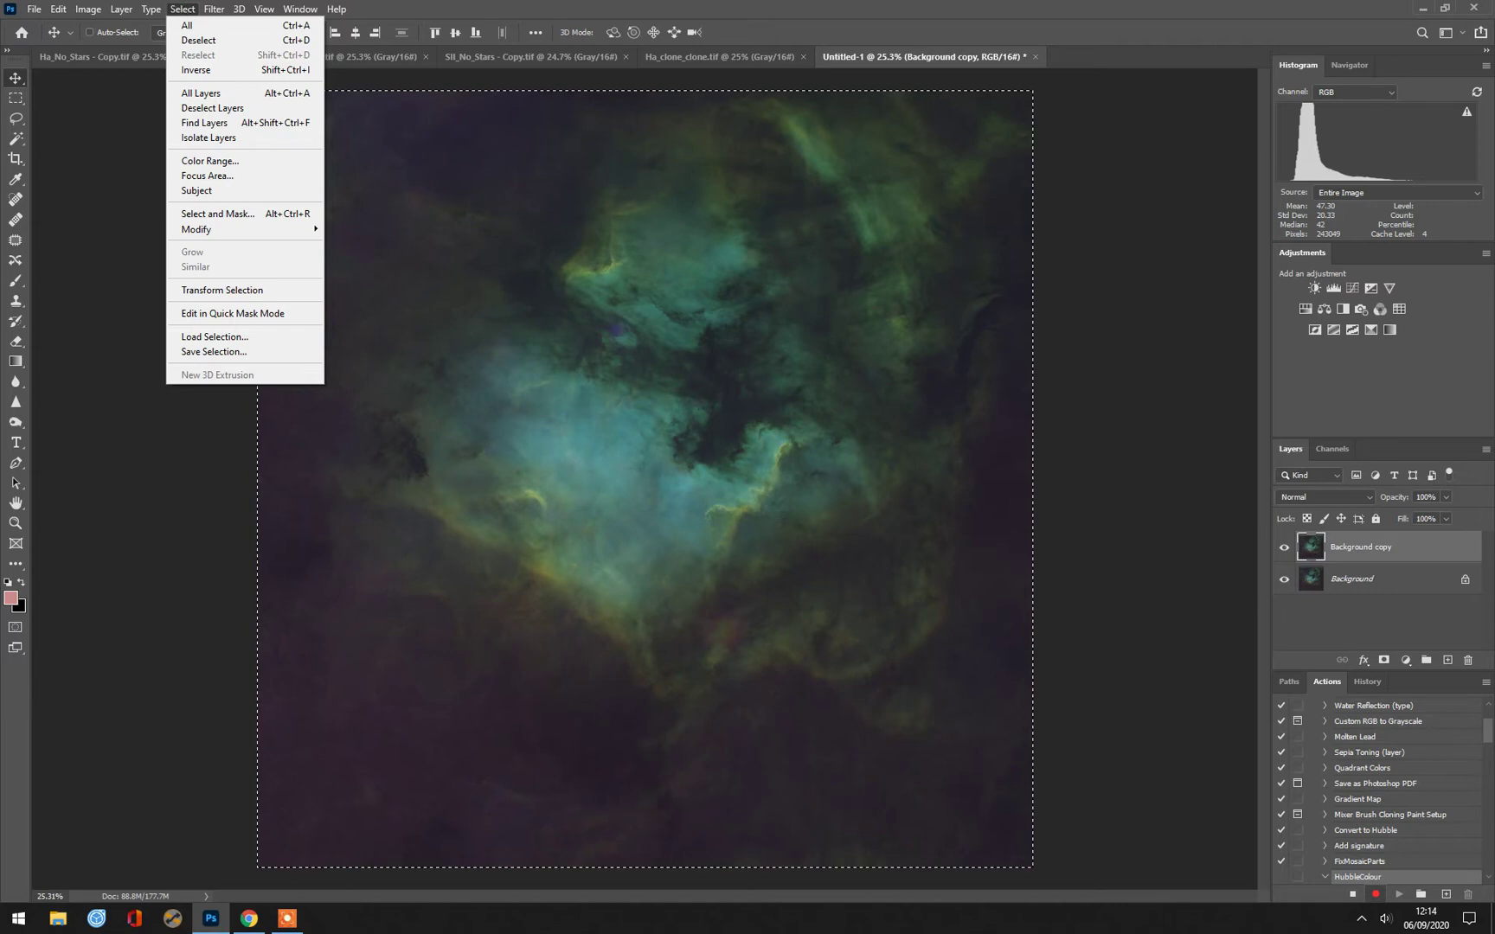
pyautogui.hotkey('ctrl', 'd')
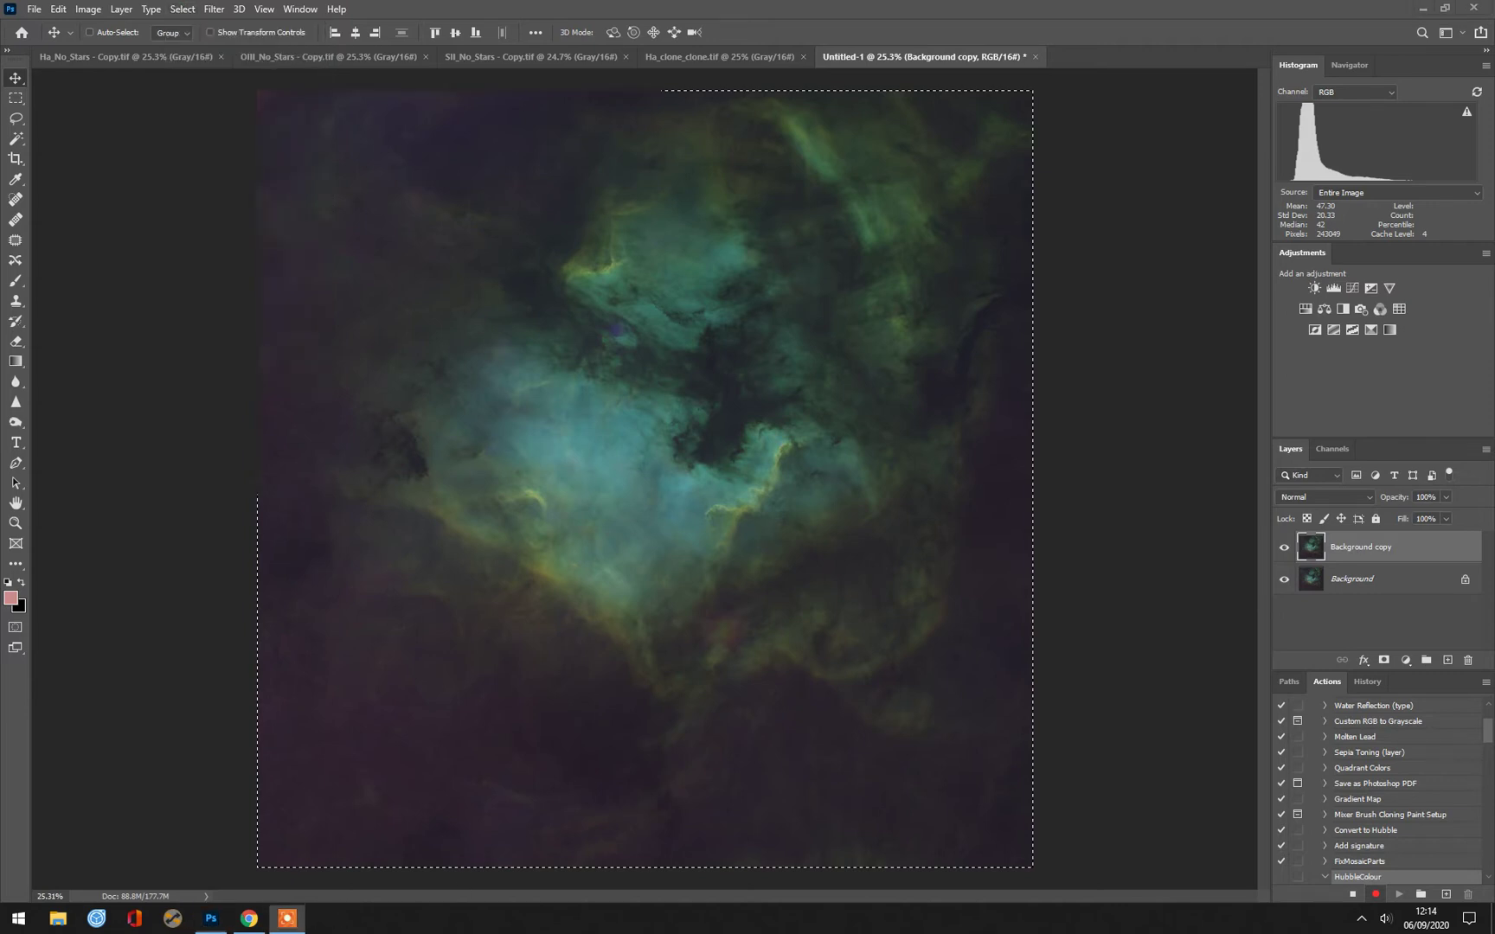
pyautogui.click(90, 11)
pyautogui.moveTo(93, 48)
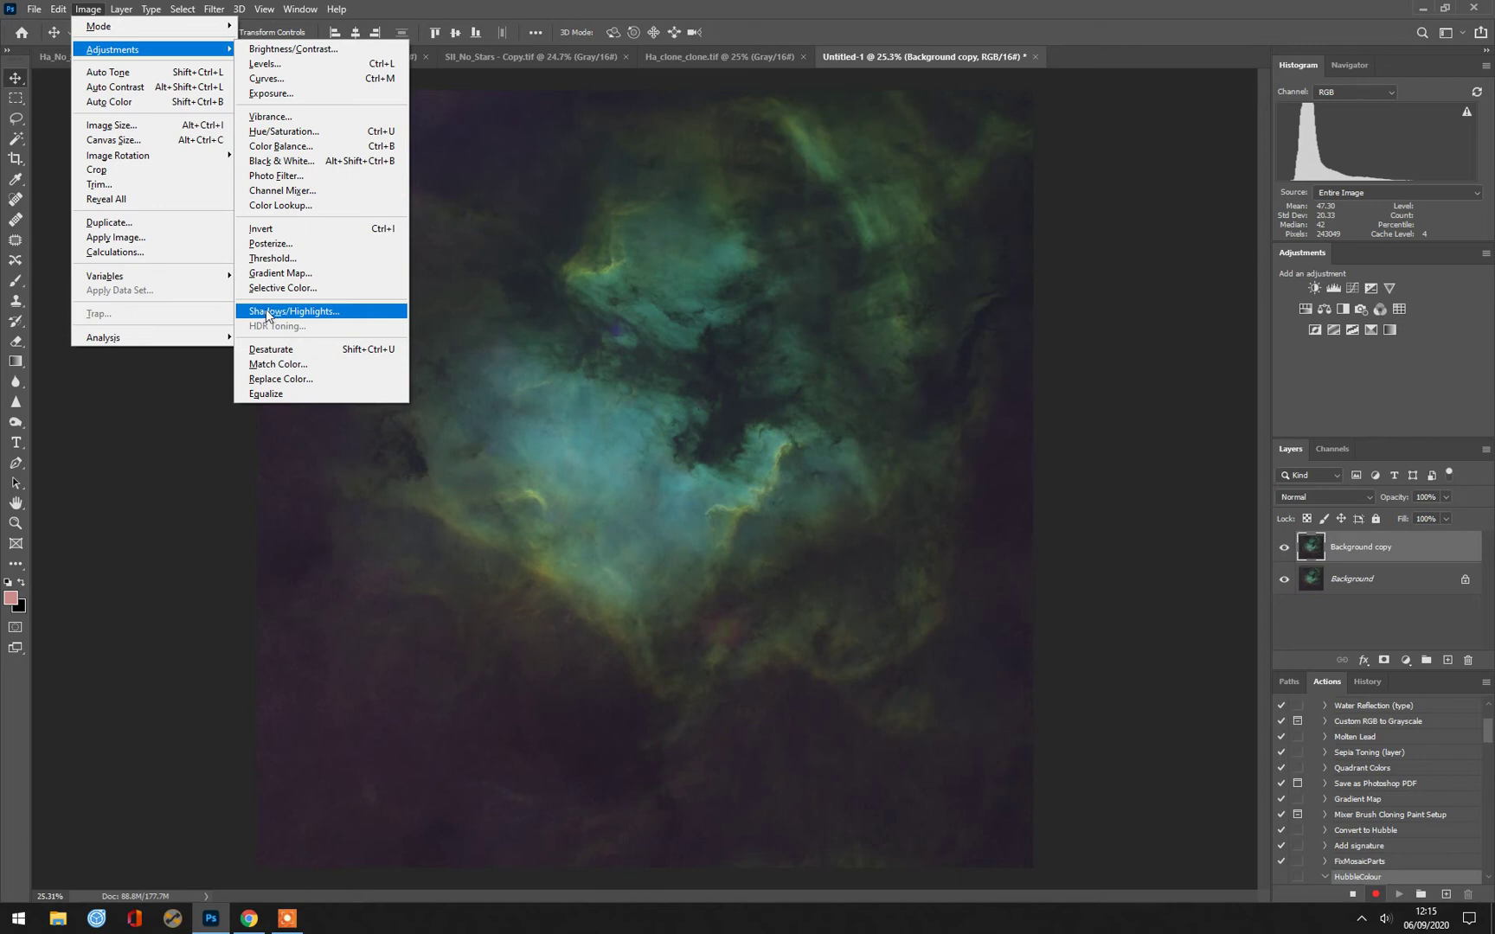
# Apply Selective Color to Greens with Cyan -100% and Magenta -25%
pyautogui.click(277, 287)
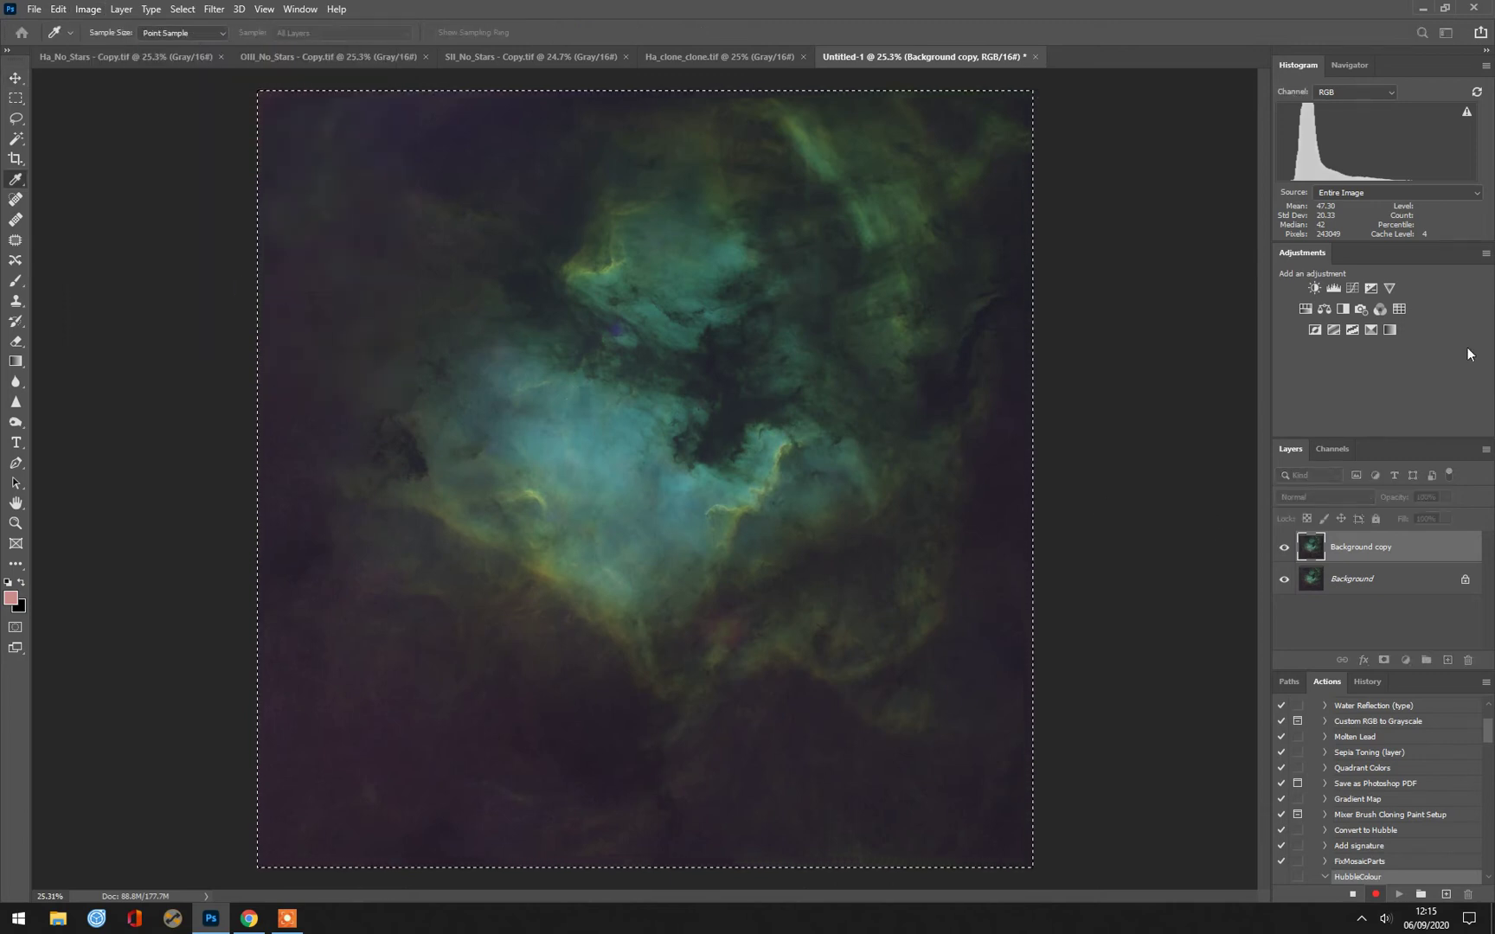
pyautogui.moveTo(1268, 125); pyautogui.dragTo(593, 258)
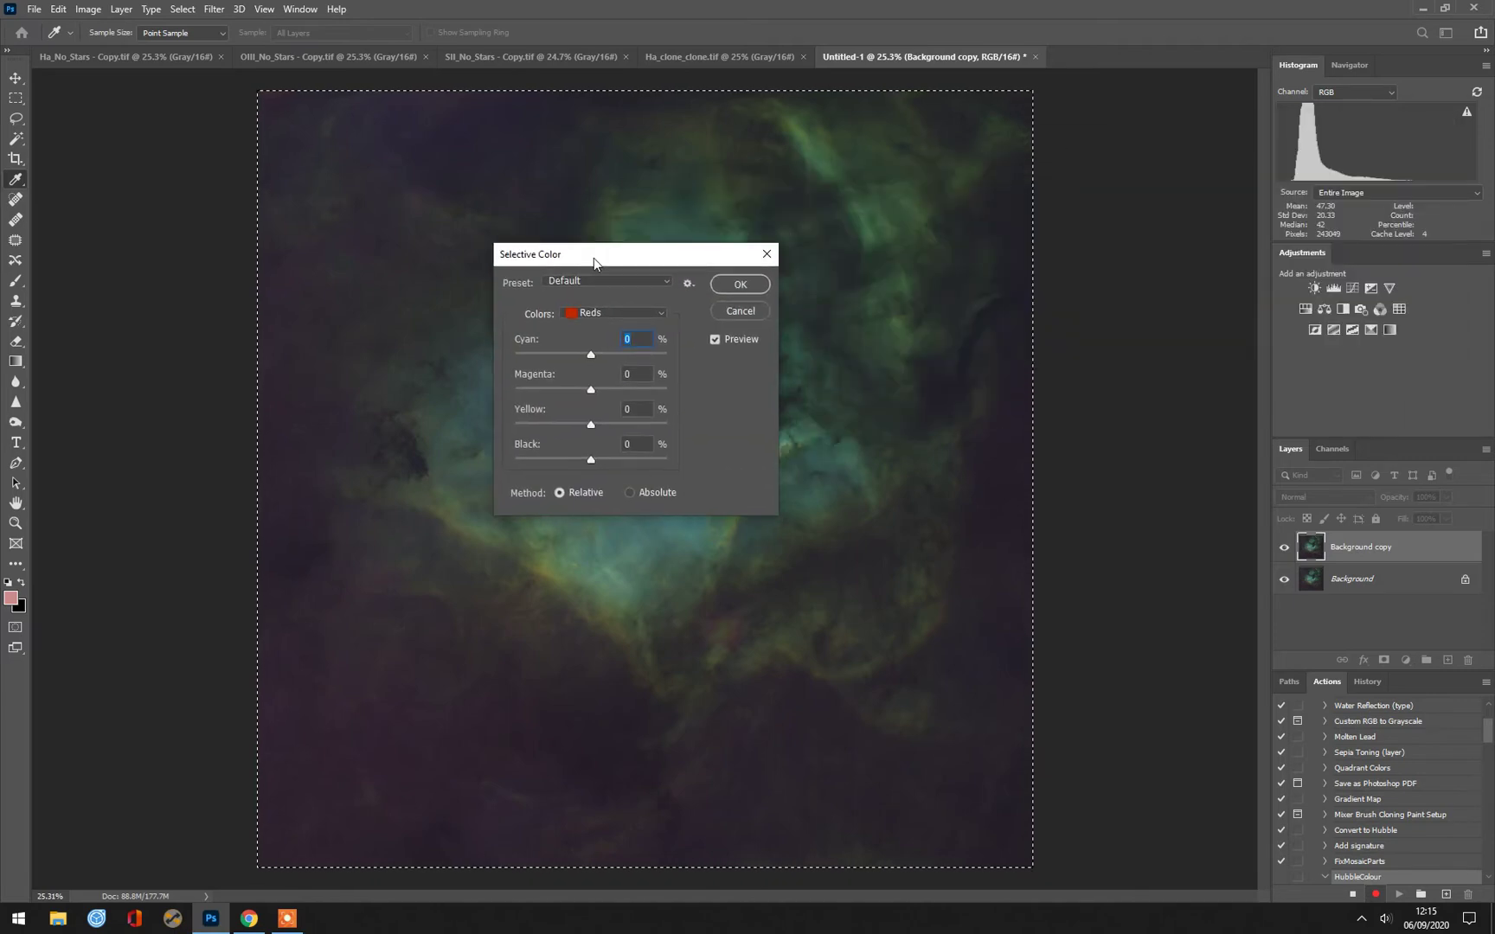
pyautogui.click(662, 314)
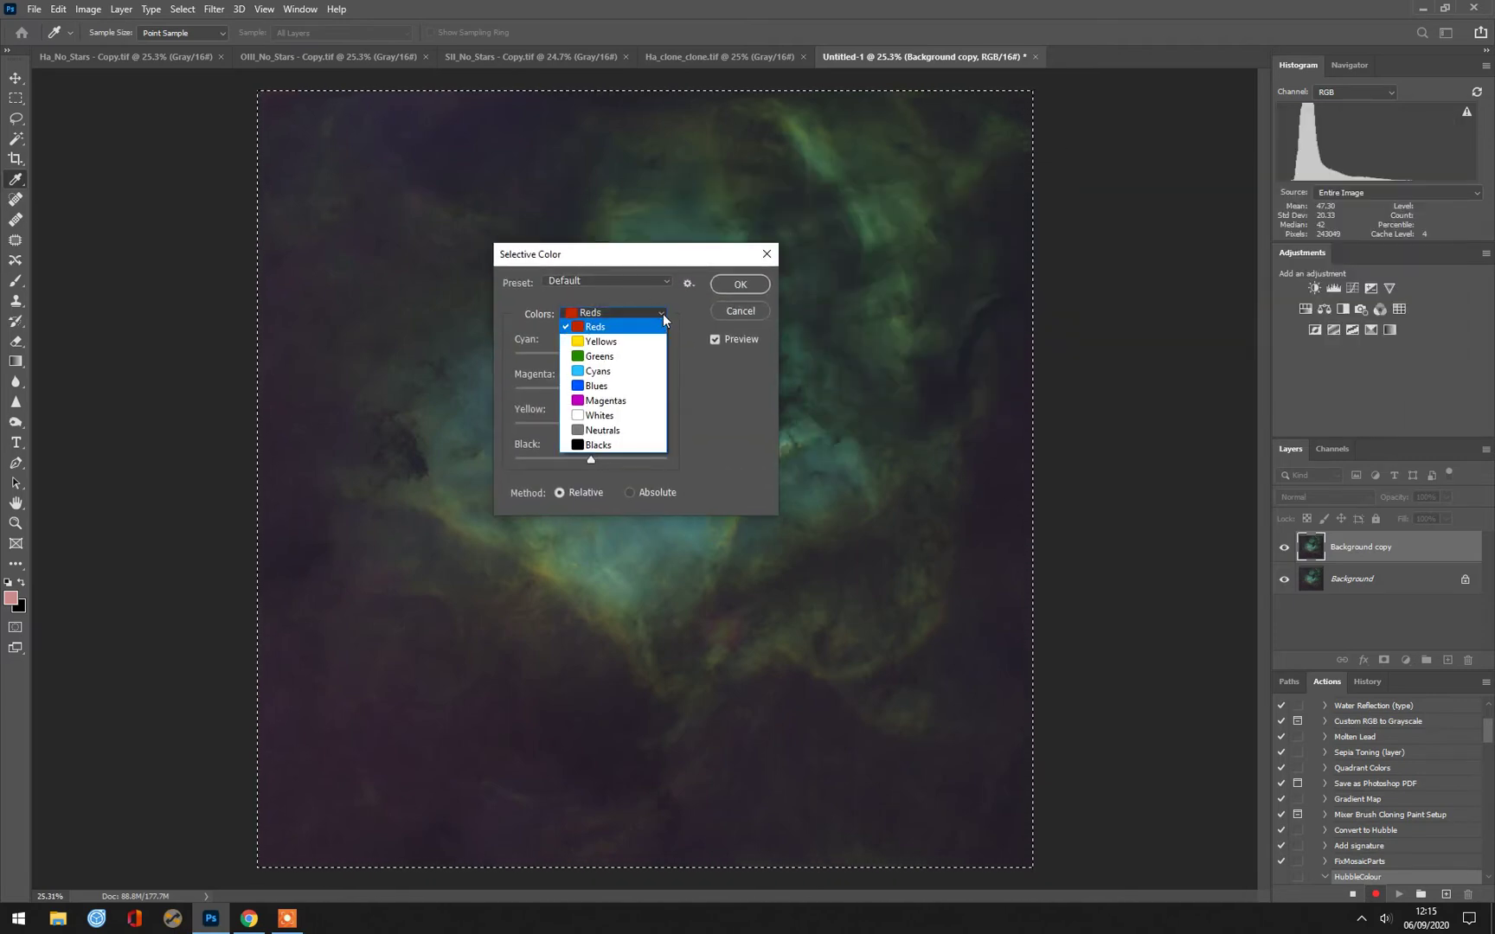
pyautogui.click(611, 350)
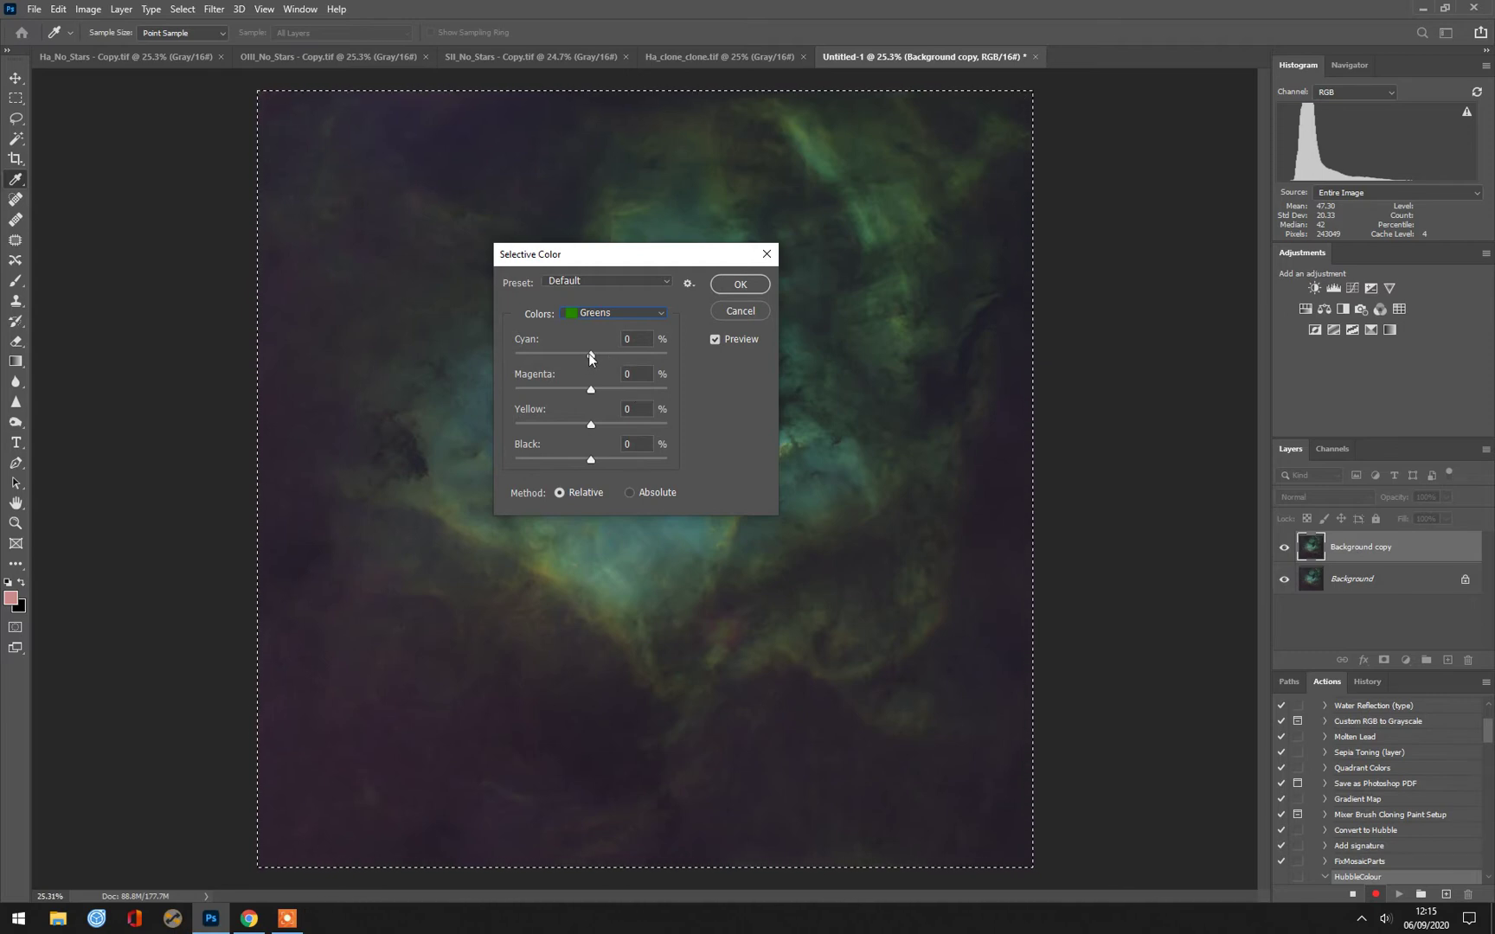
pyautogui.moveTo(588, 353); pyautogui.dragTo(510, 358)
pyautogui.moveTo(591, 390); pyautogui.dragTo(570, 396)
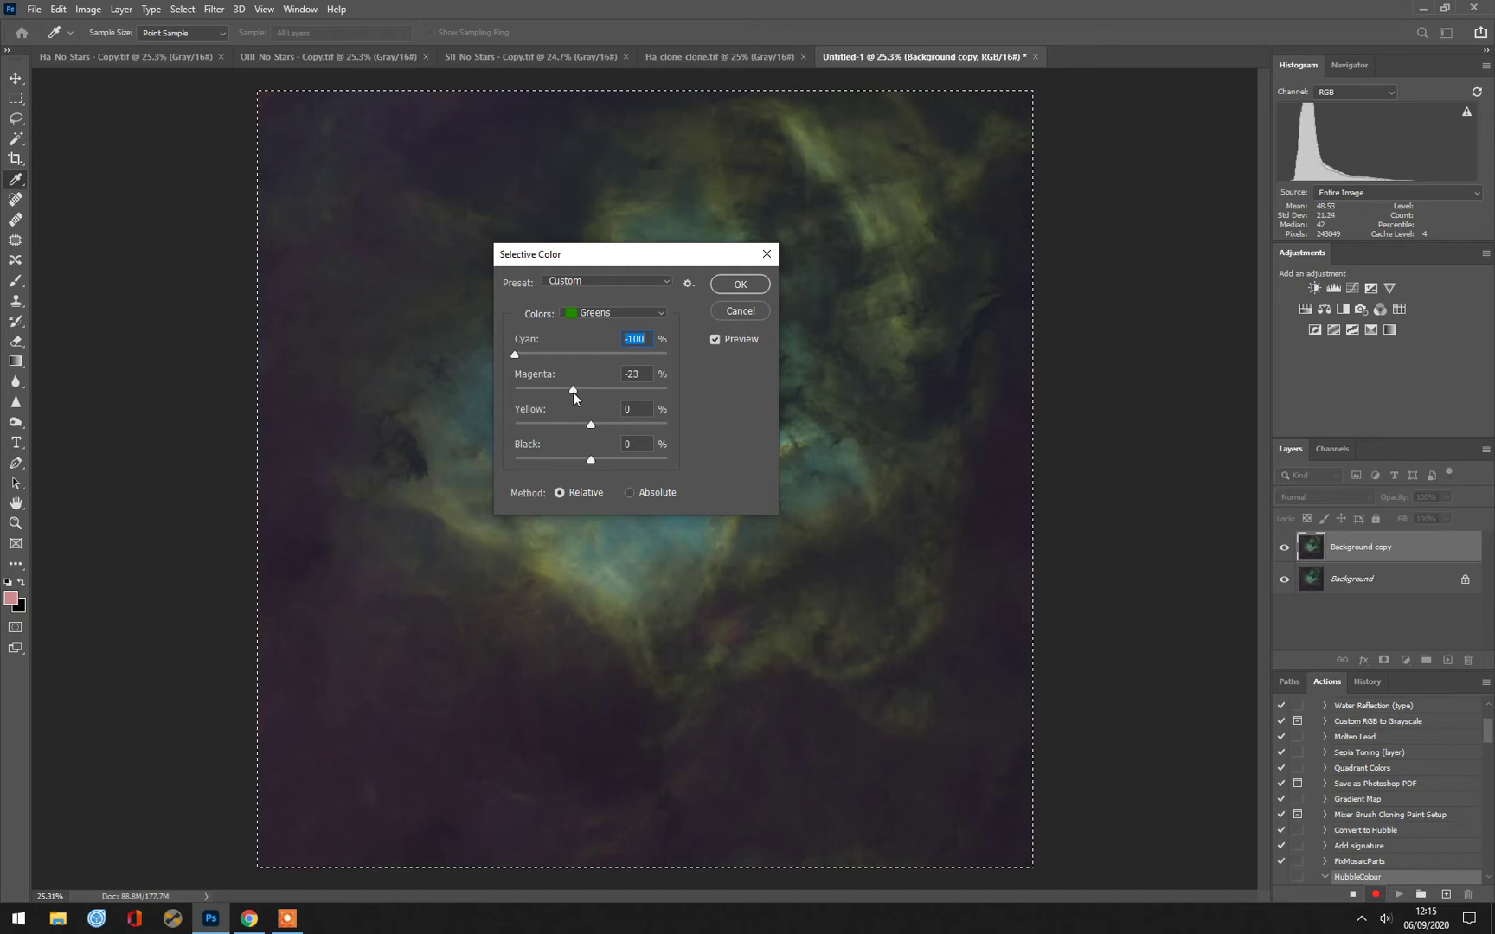
pyautogui.click(646, 373)
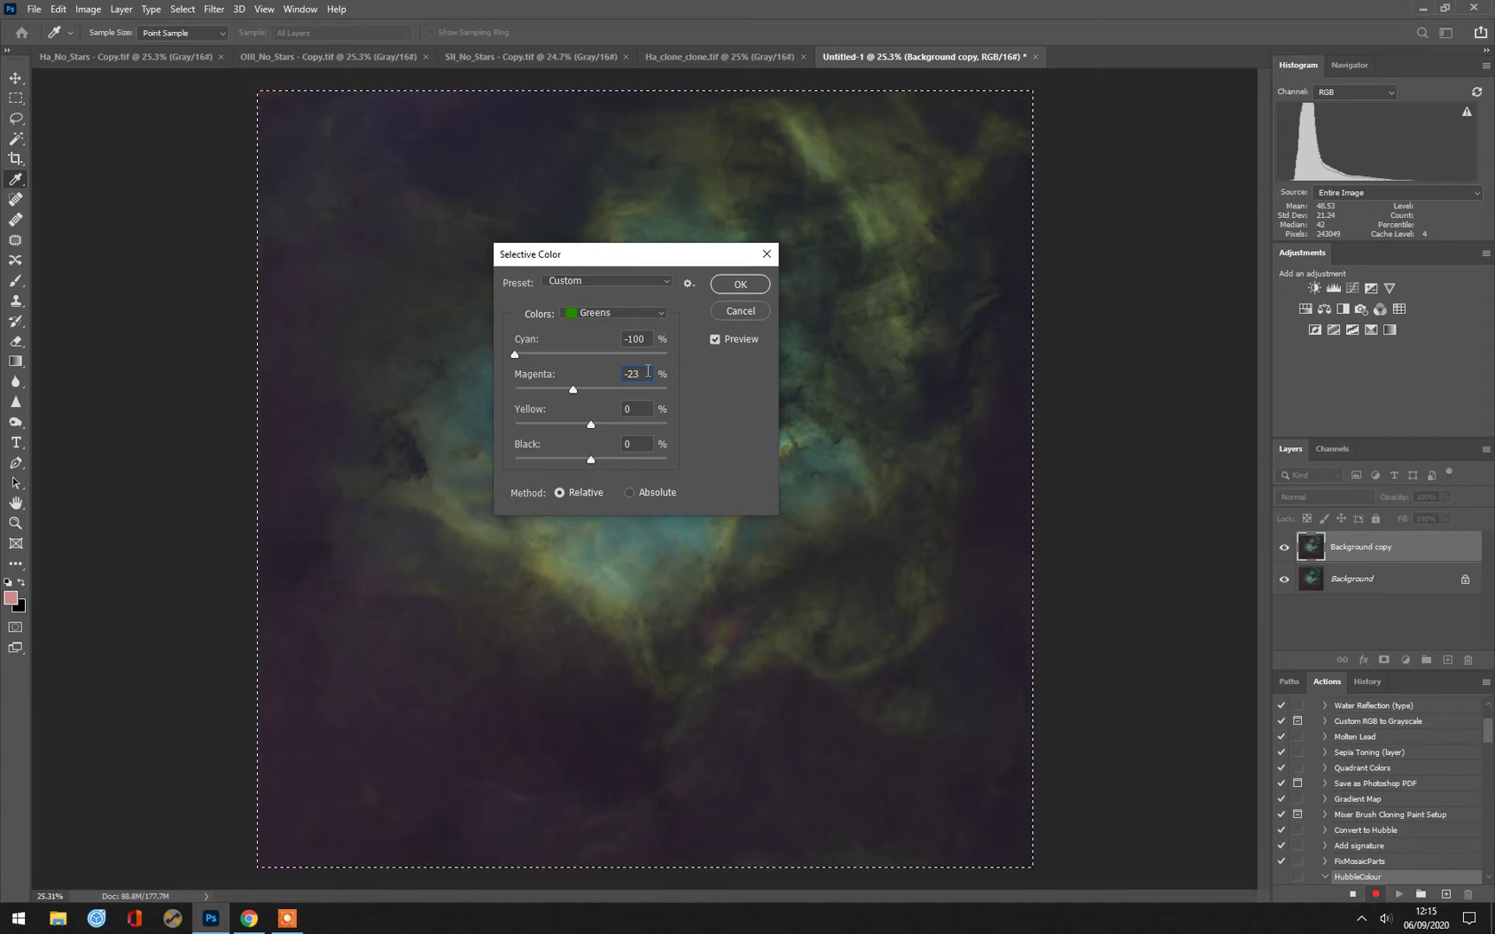
pyautogui.press('Down')
pyautogui.press('Down')
pyautogui.click(744, 284)
pyautogui.press('v')
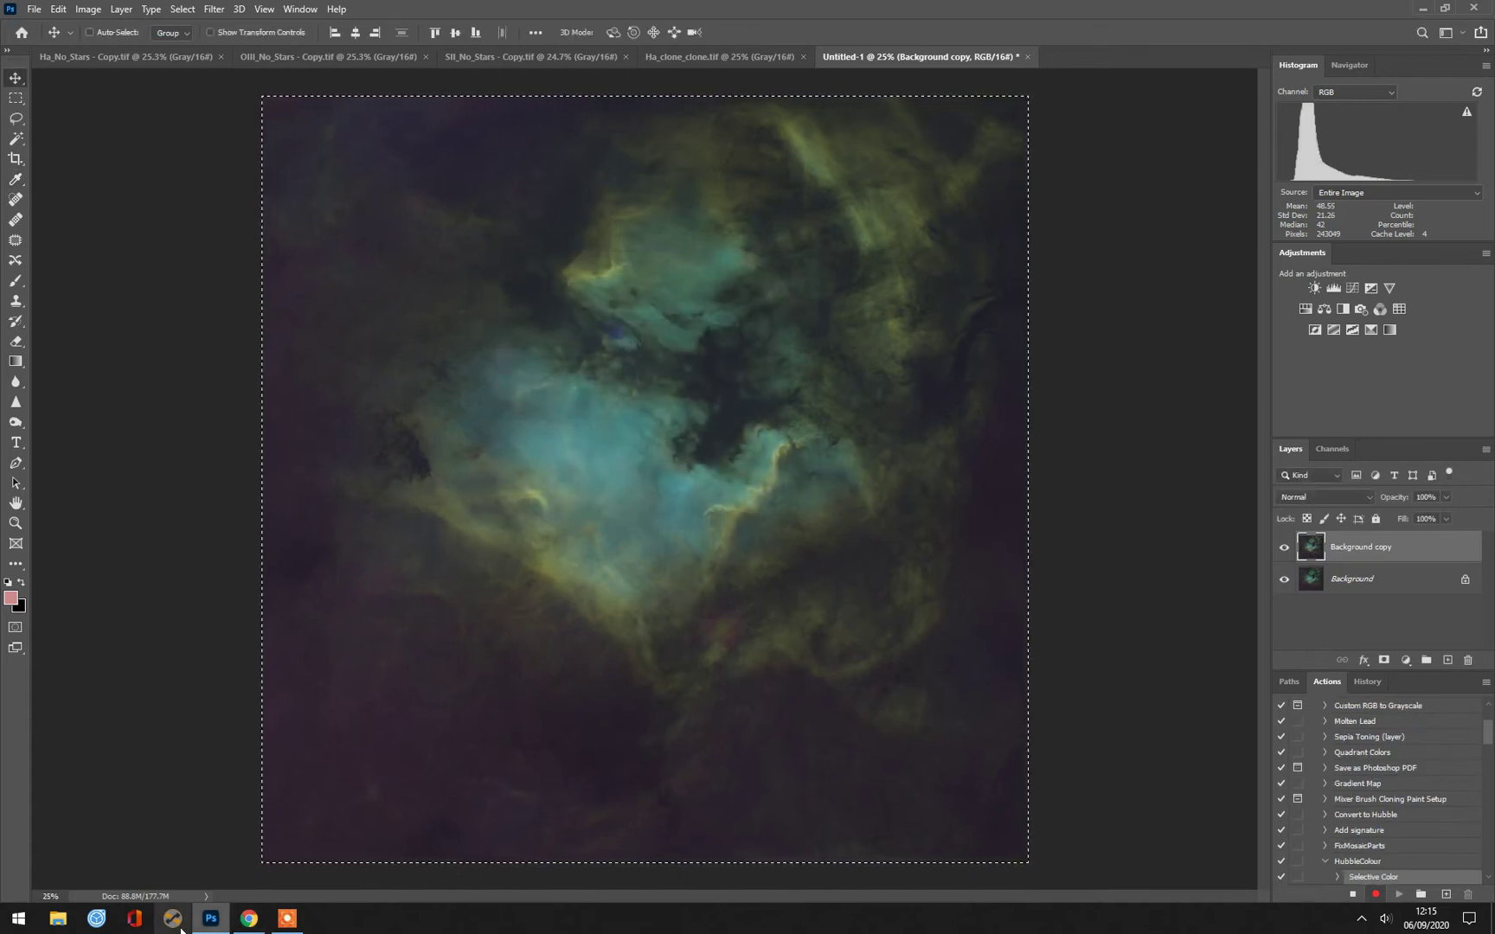
pyautogui.click(248, 916)
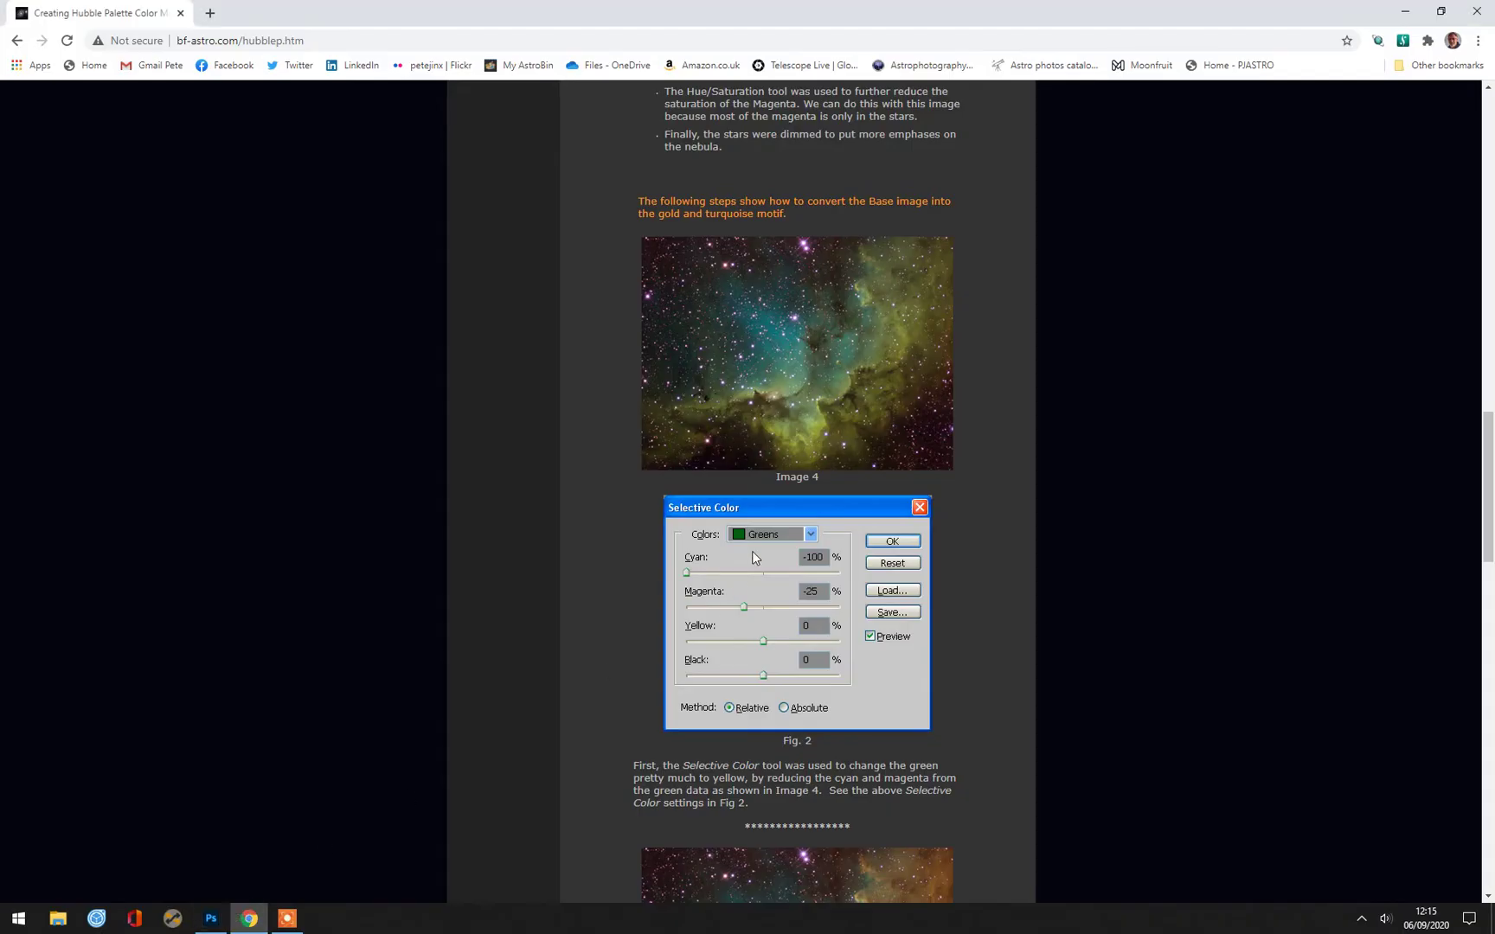
pyautogui.scroll(-8, 751, 557)
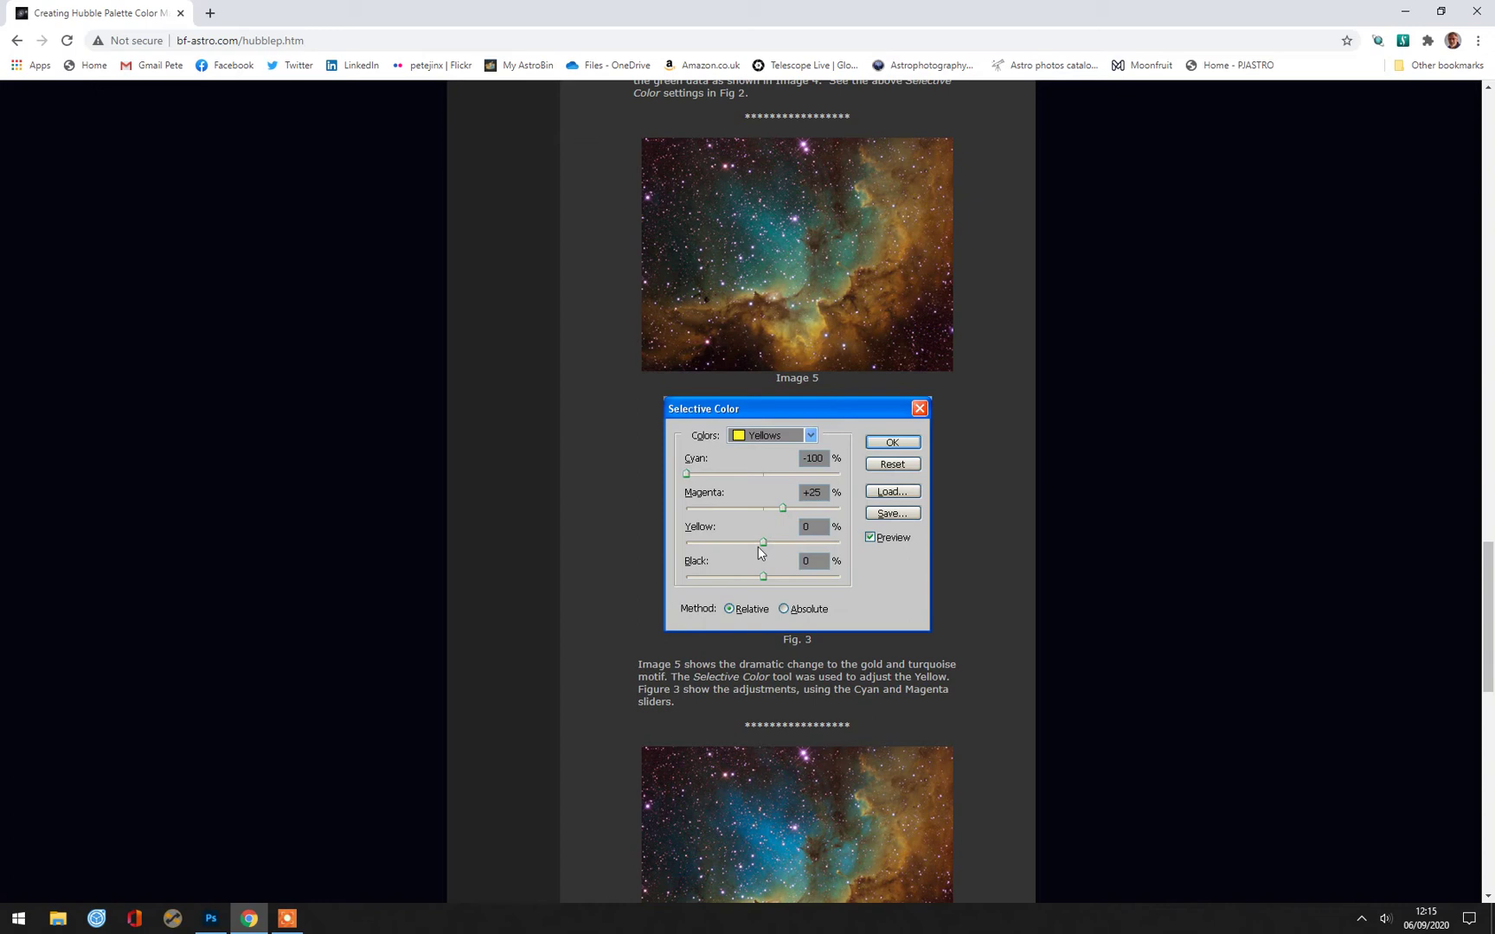
pyautogui.scroll(1, 267, 534)
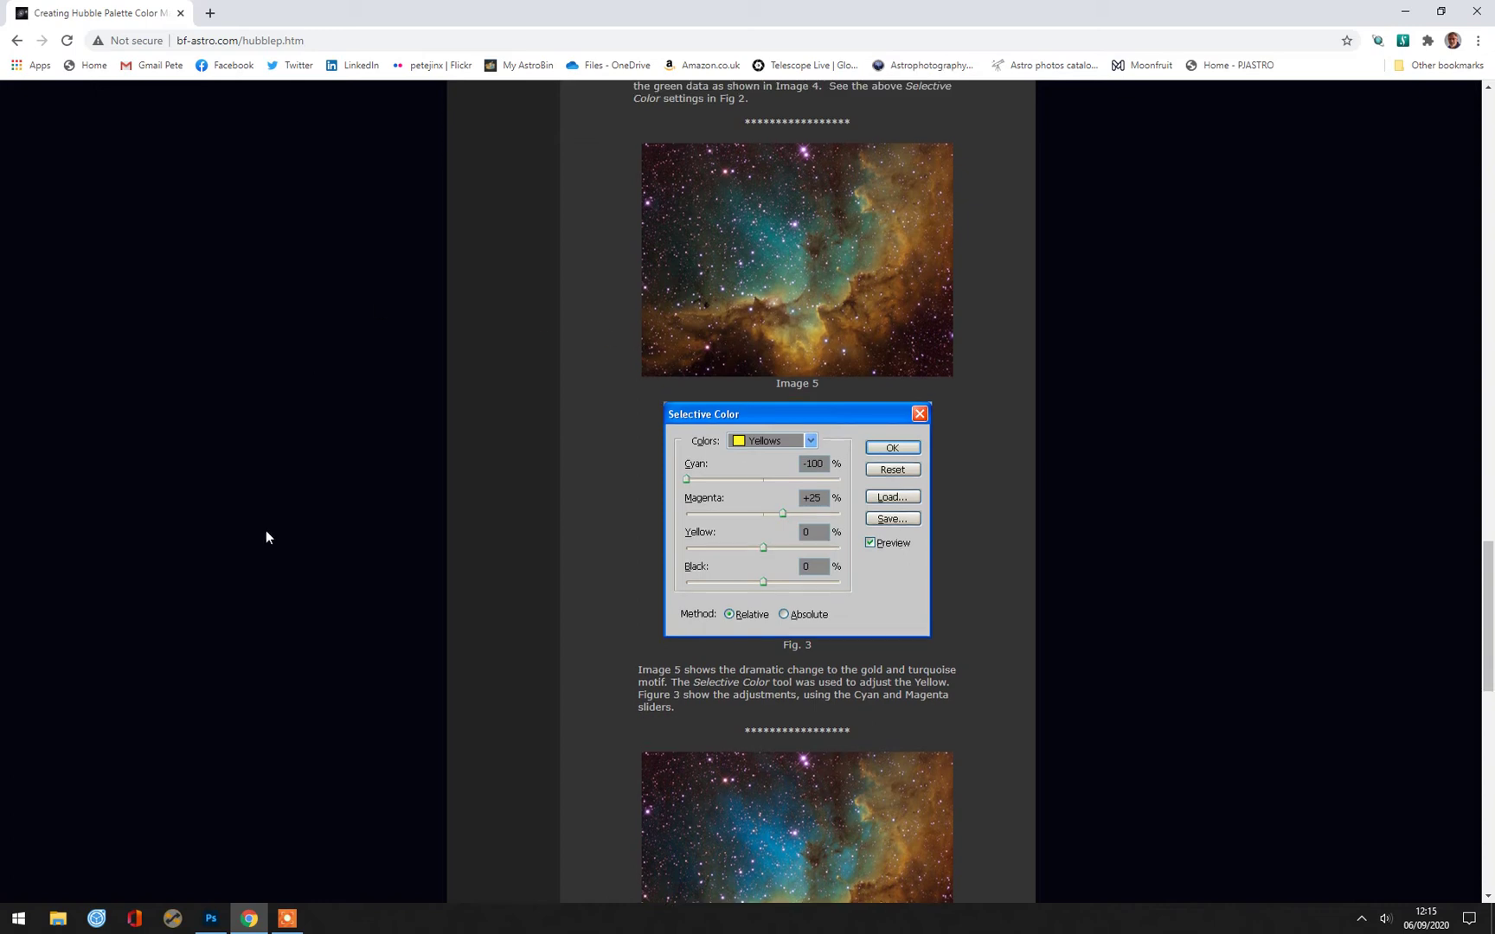
pyautogui.click(210, 918)
# Select the whole image, zoom in, and bring up the Selective Color adjustment
pyautogui.hotkey('ctrl', 'a')
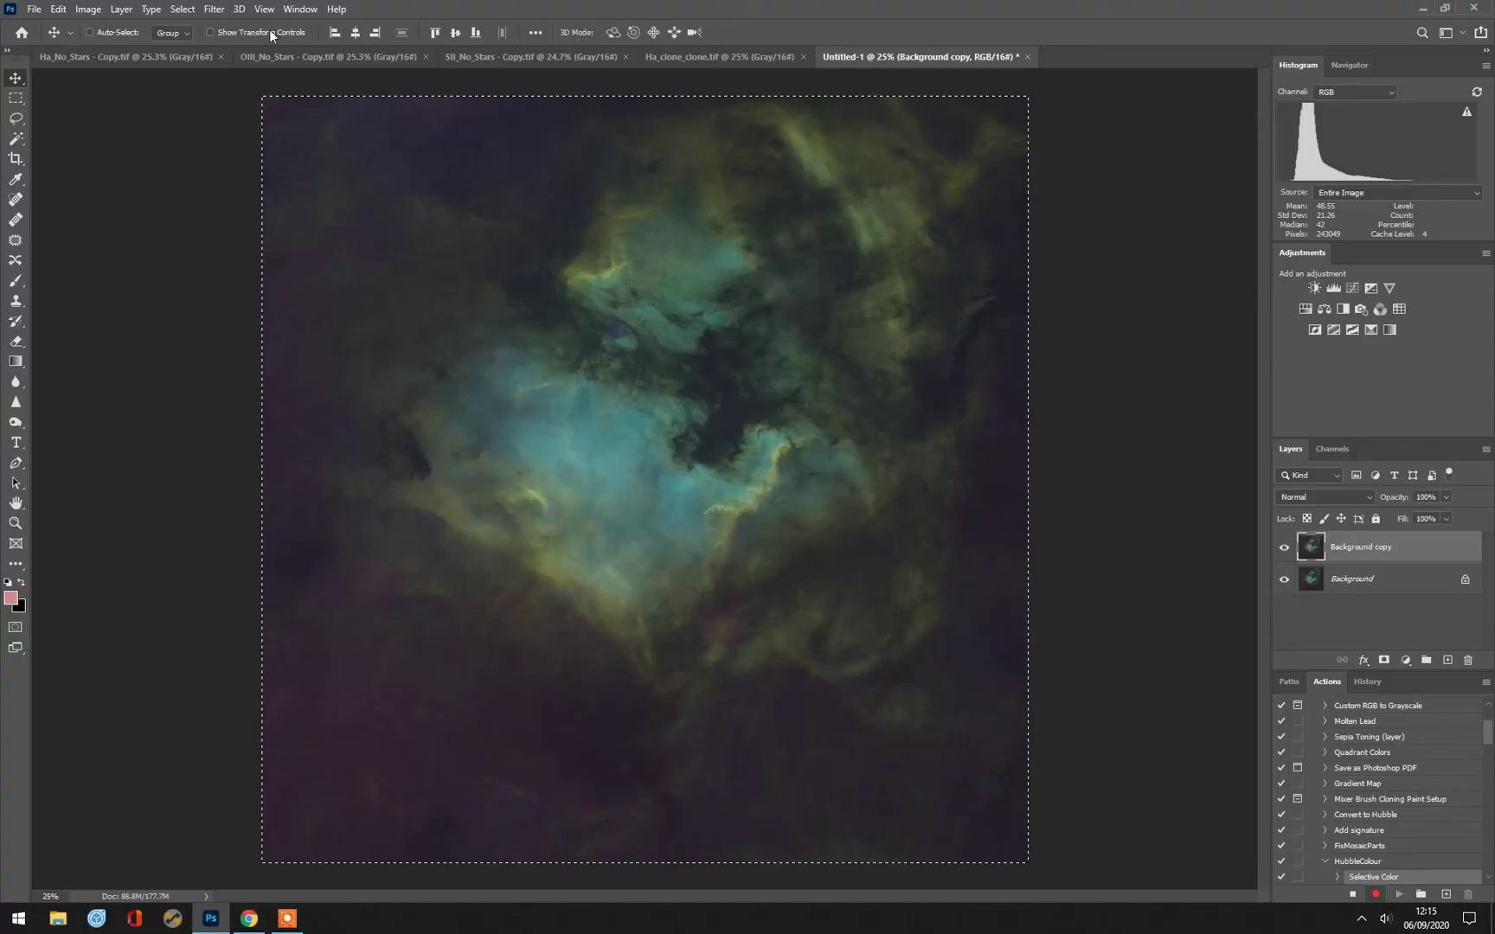
pyautogui.hotkey('ctrl', '+')
pyautogui.click(84, 9)
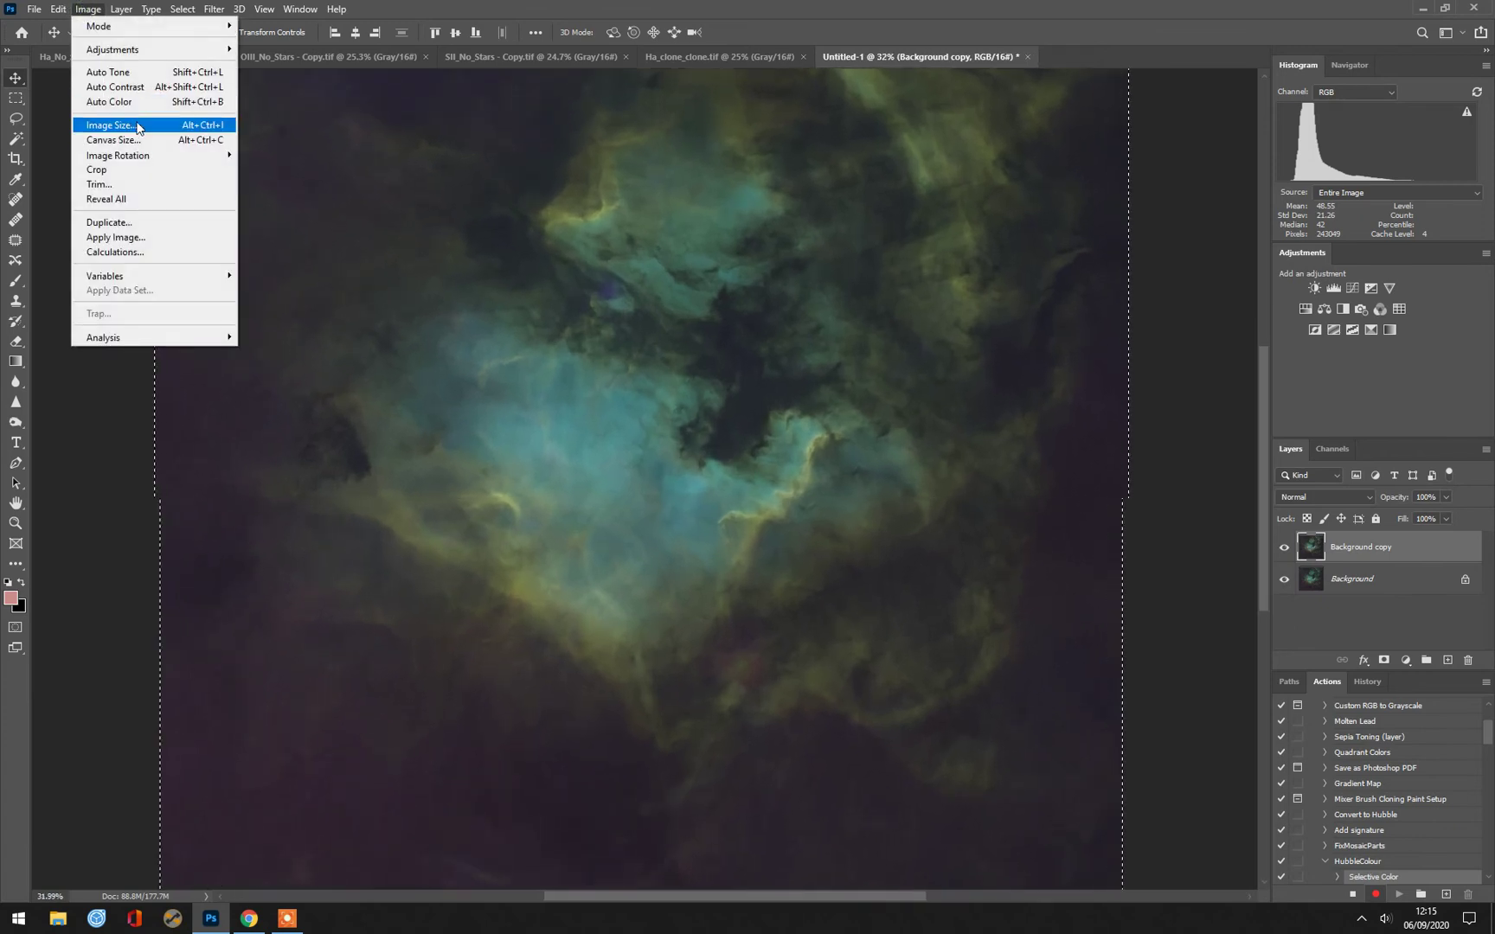
pyautogui.moveTo(135, 49)
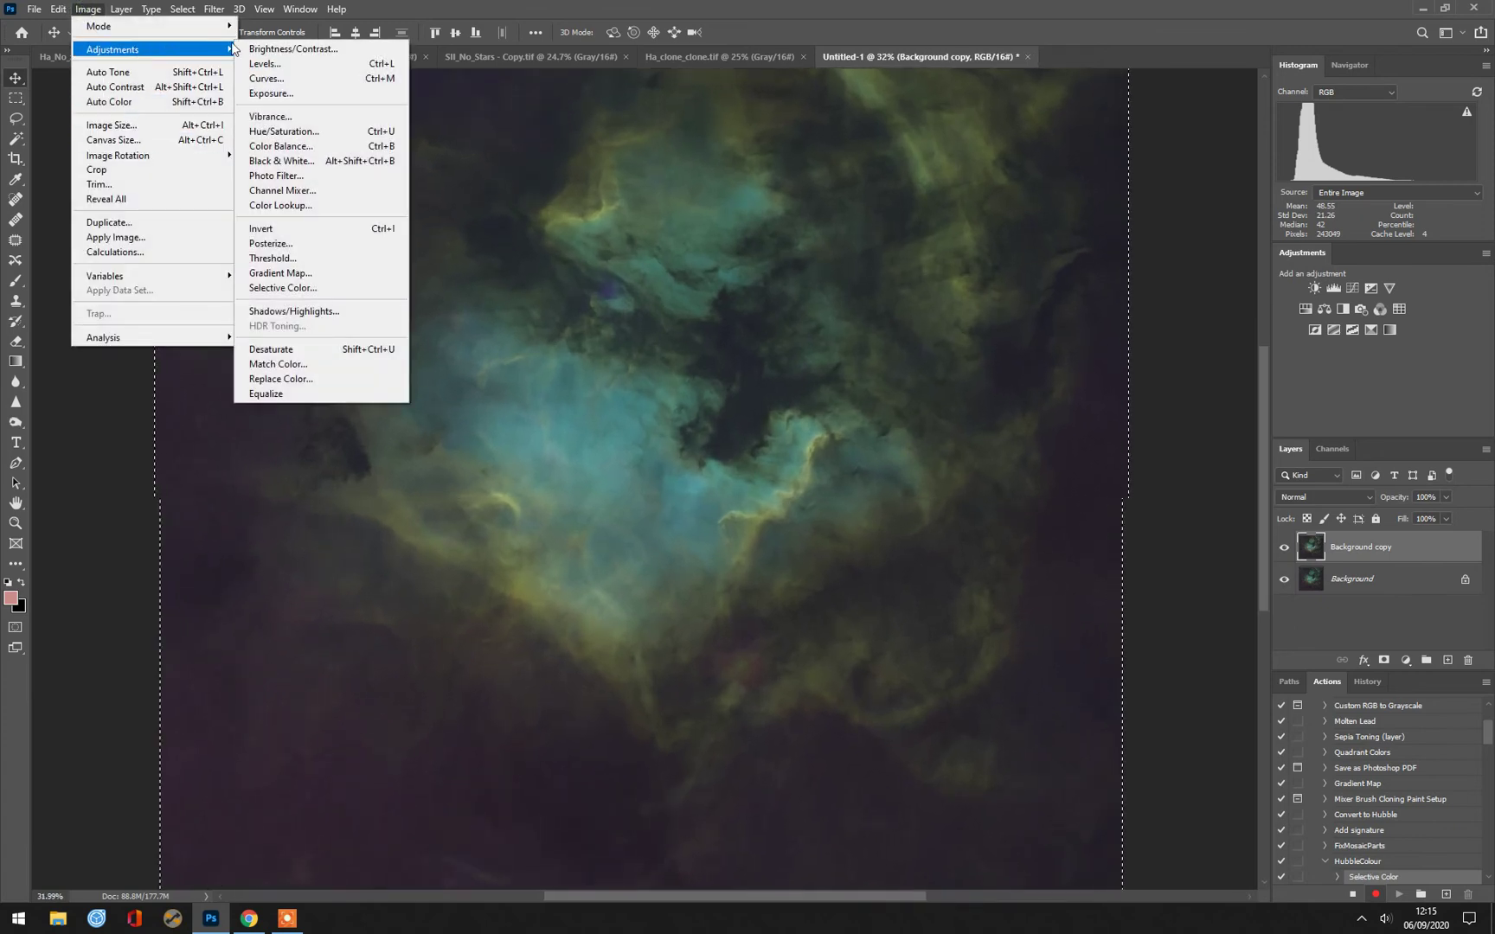
pyautogui.click(298, 288)
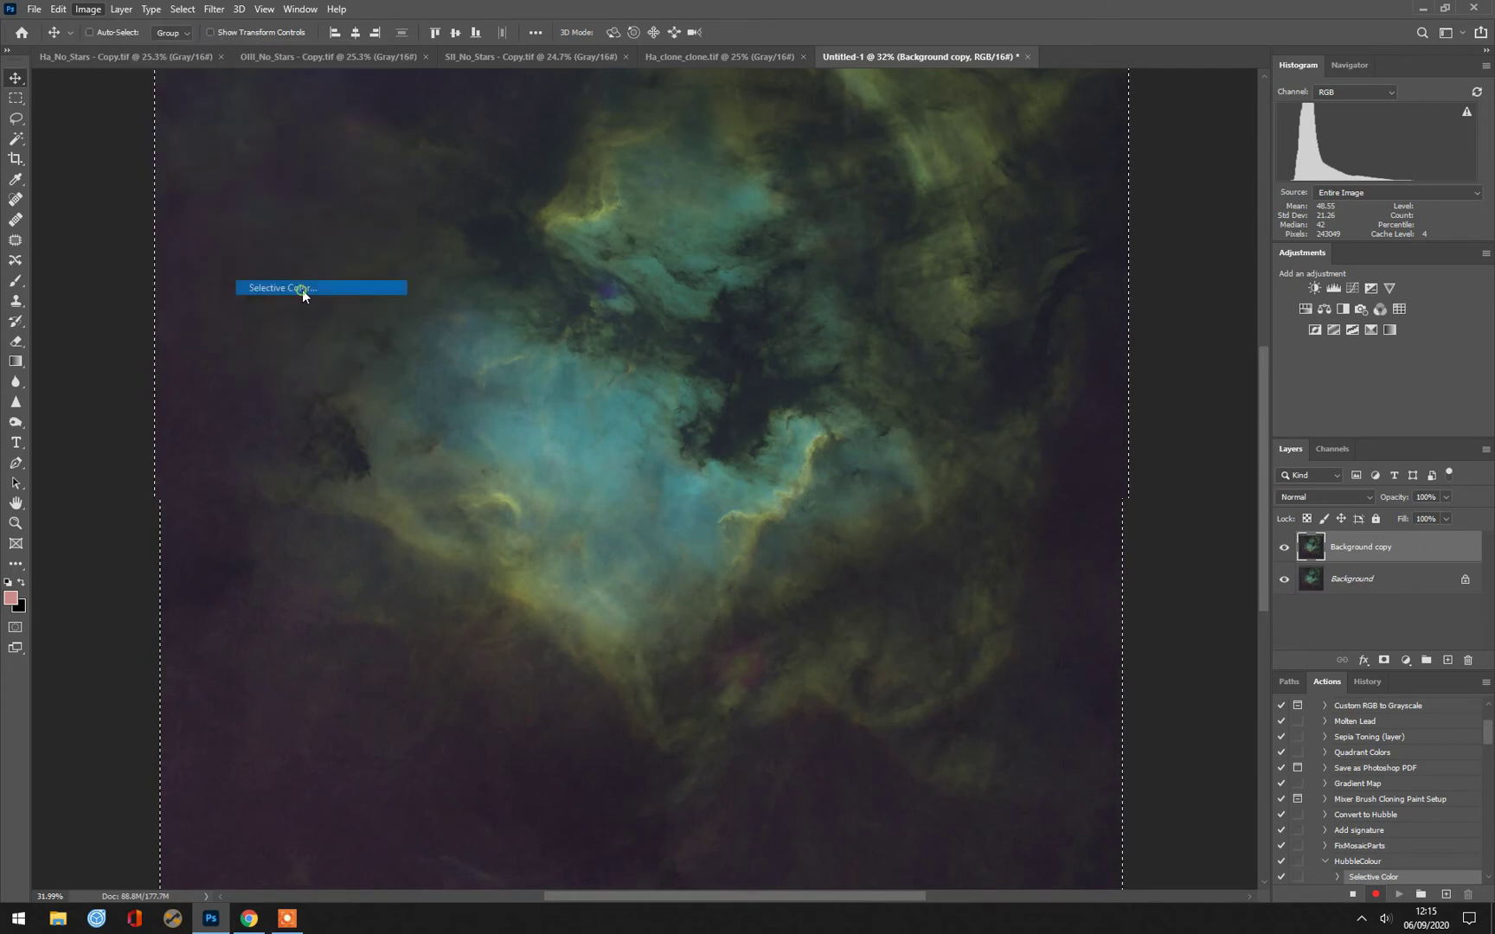
pyautogui.click(657, 280)
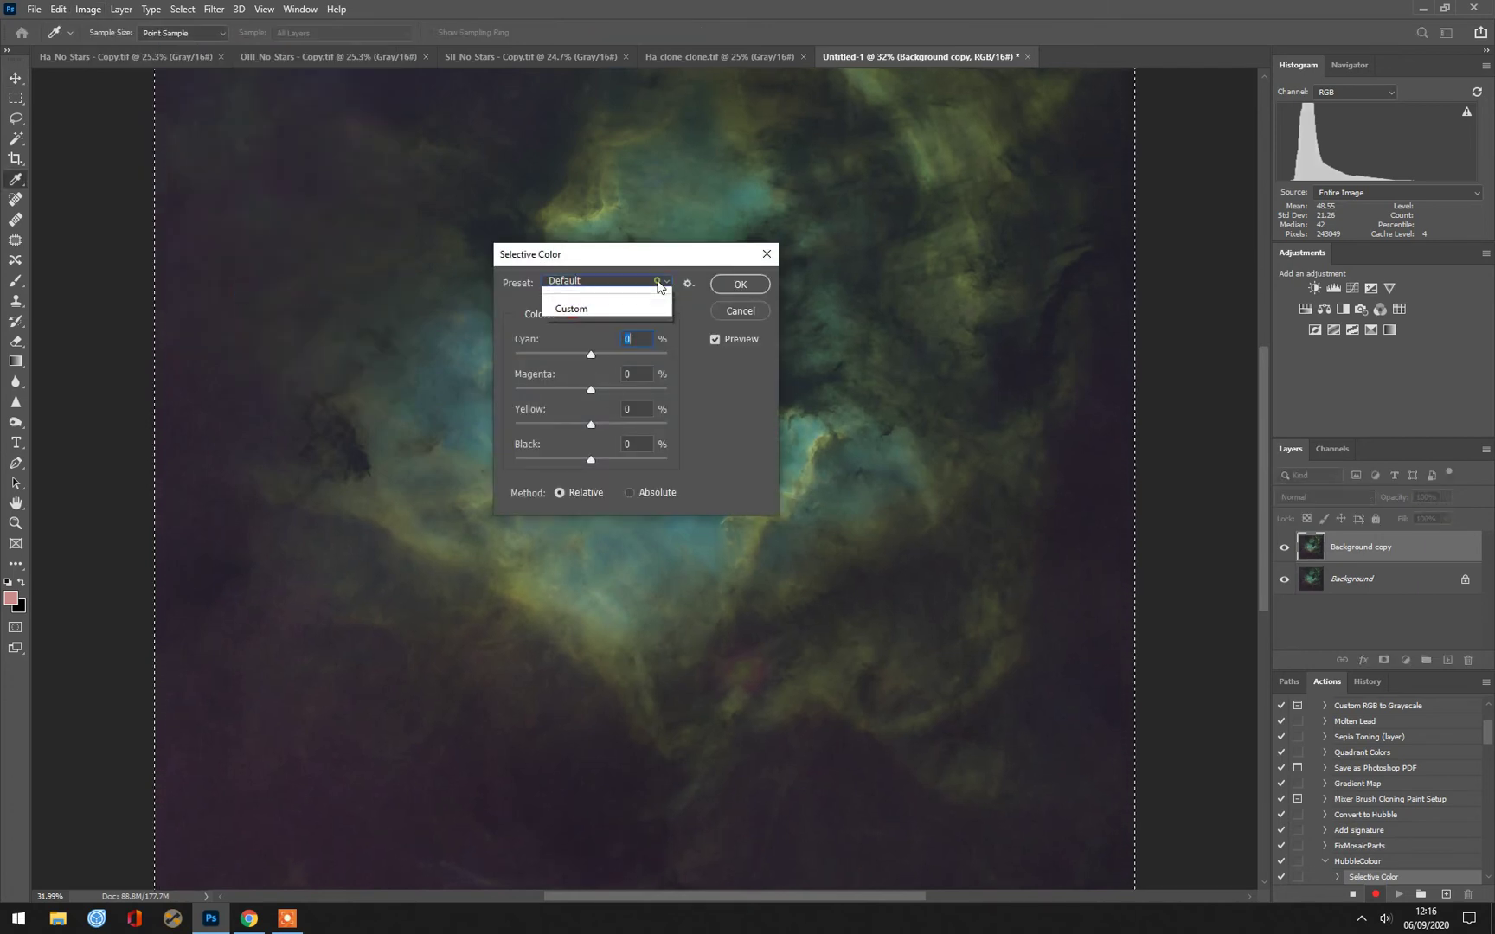
pyautogui.click(697, 267)
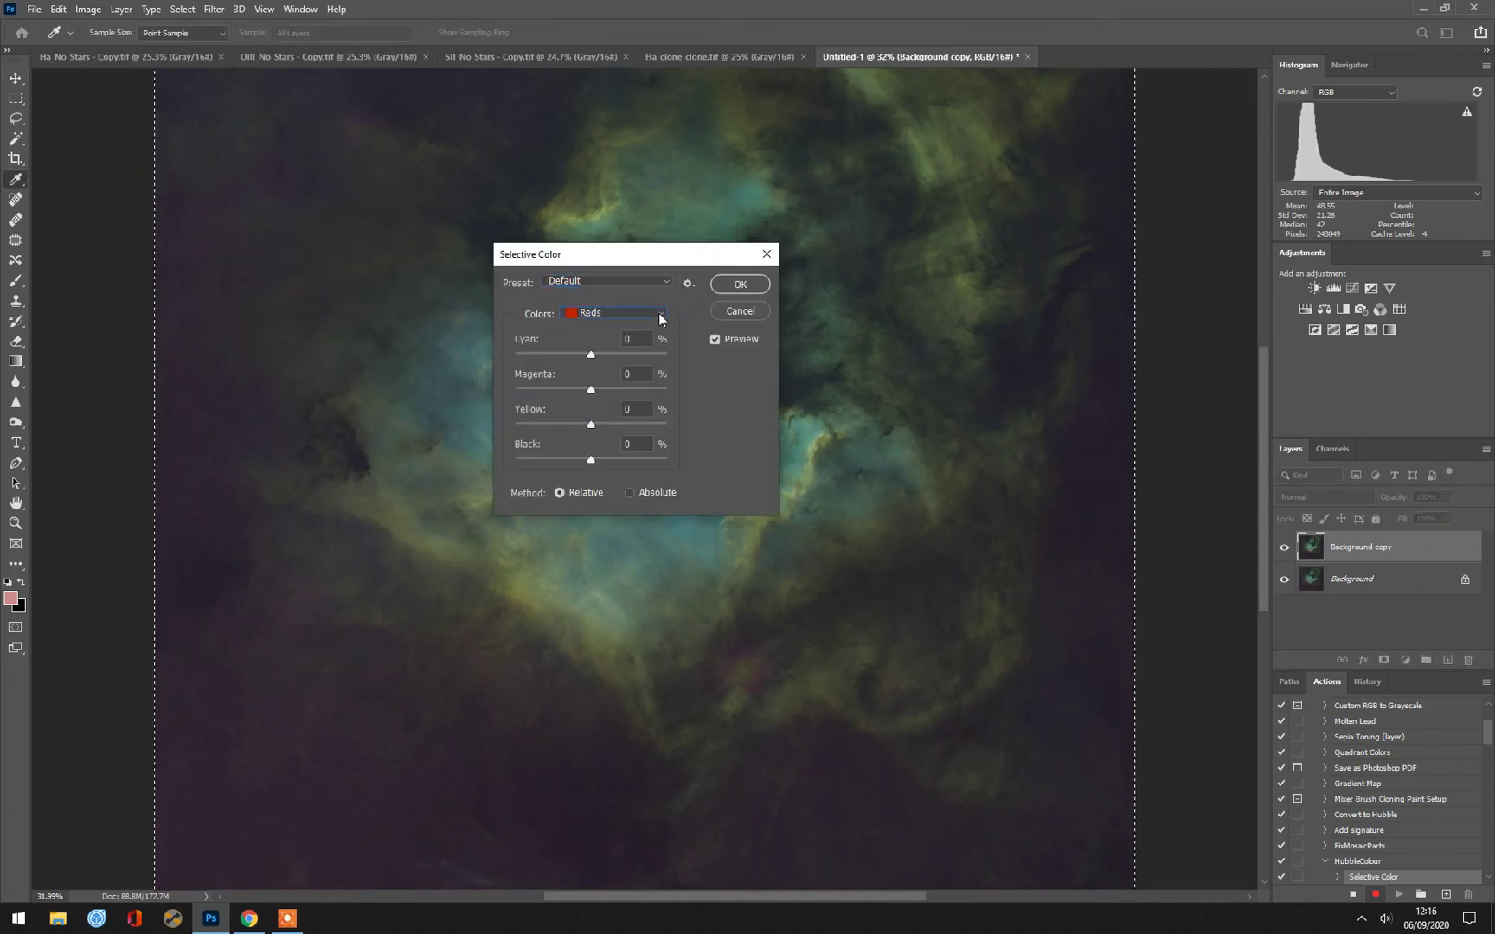
# Set Yellows to Cyan -100% and Magenta +25% and apply the adjustment
pyautogui.click(618, 312)
pyautogui.click(619, 341)
pyautogui.moveTo(593, 354); pyautogui.dragTo(497, 354)
pyautogui.moveTo(615, 390); pyautogui.dragTo(612, 390)
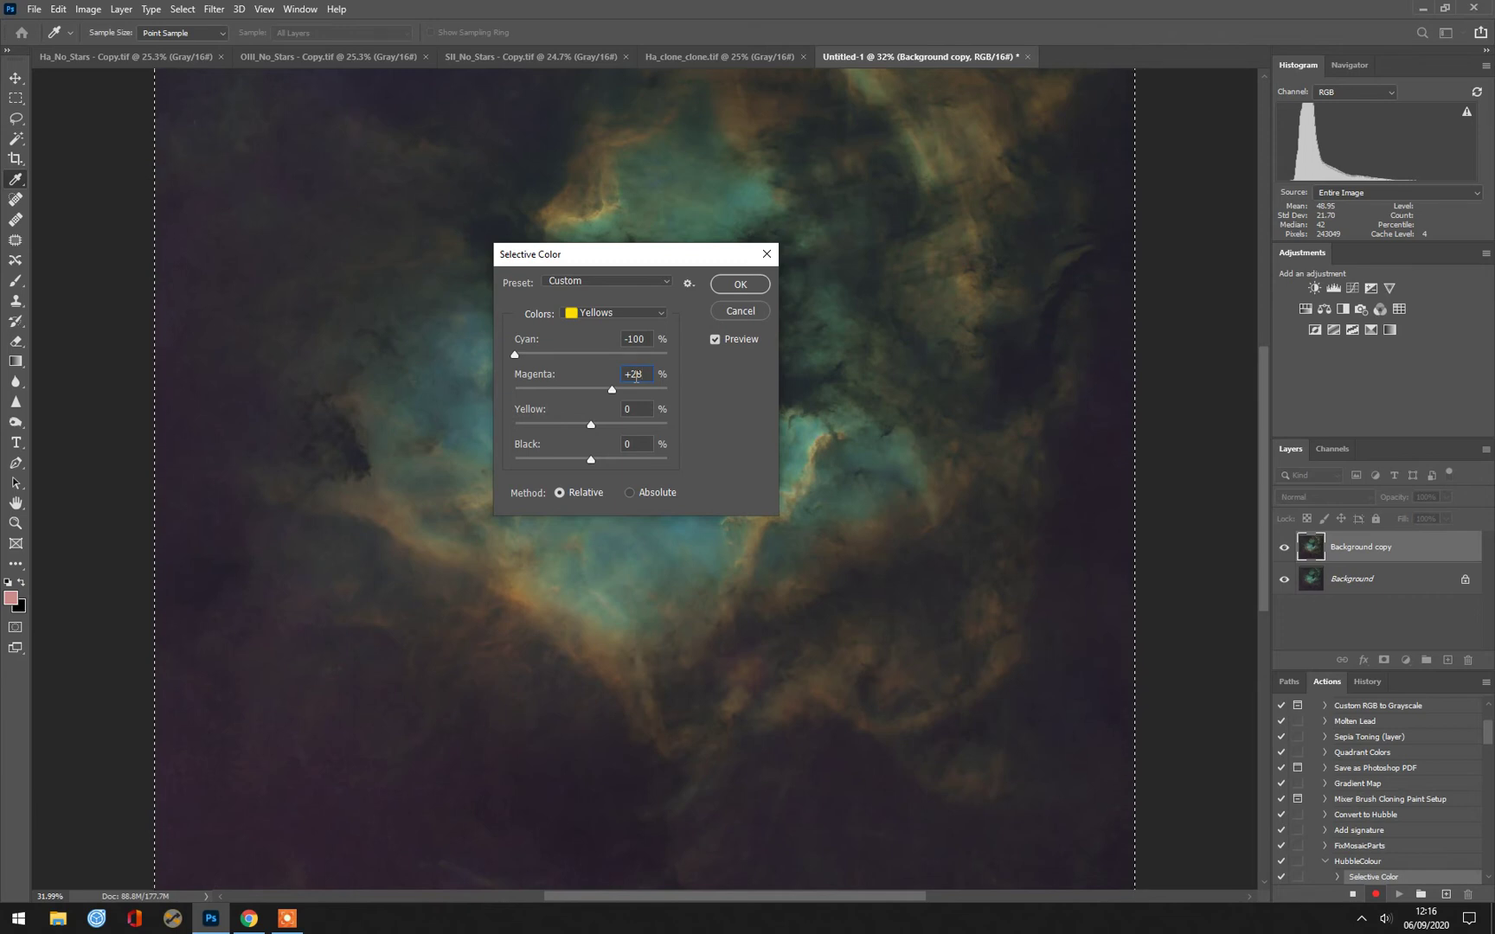
pyautogui.press('BackSpace')
pyautogui.write('5')
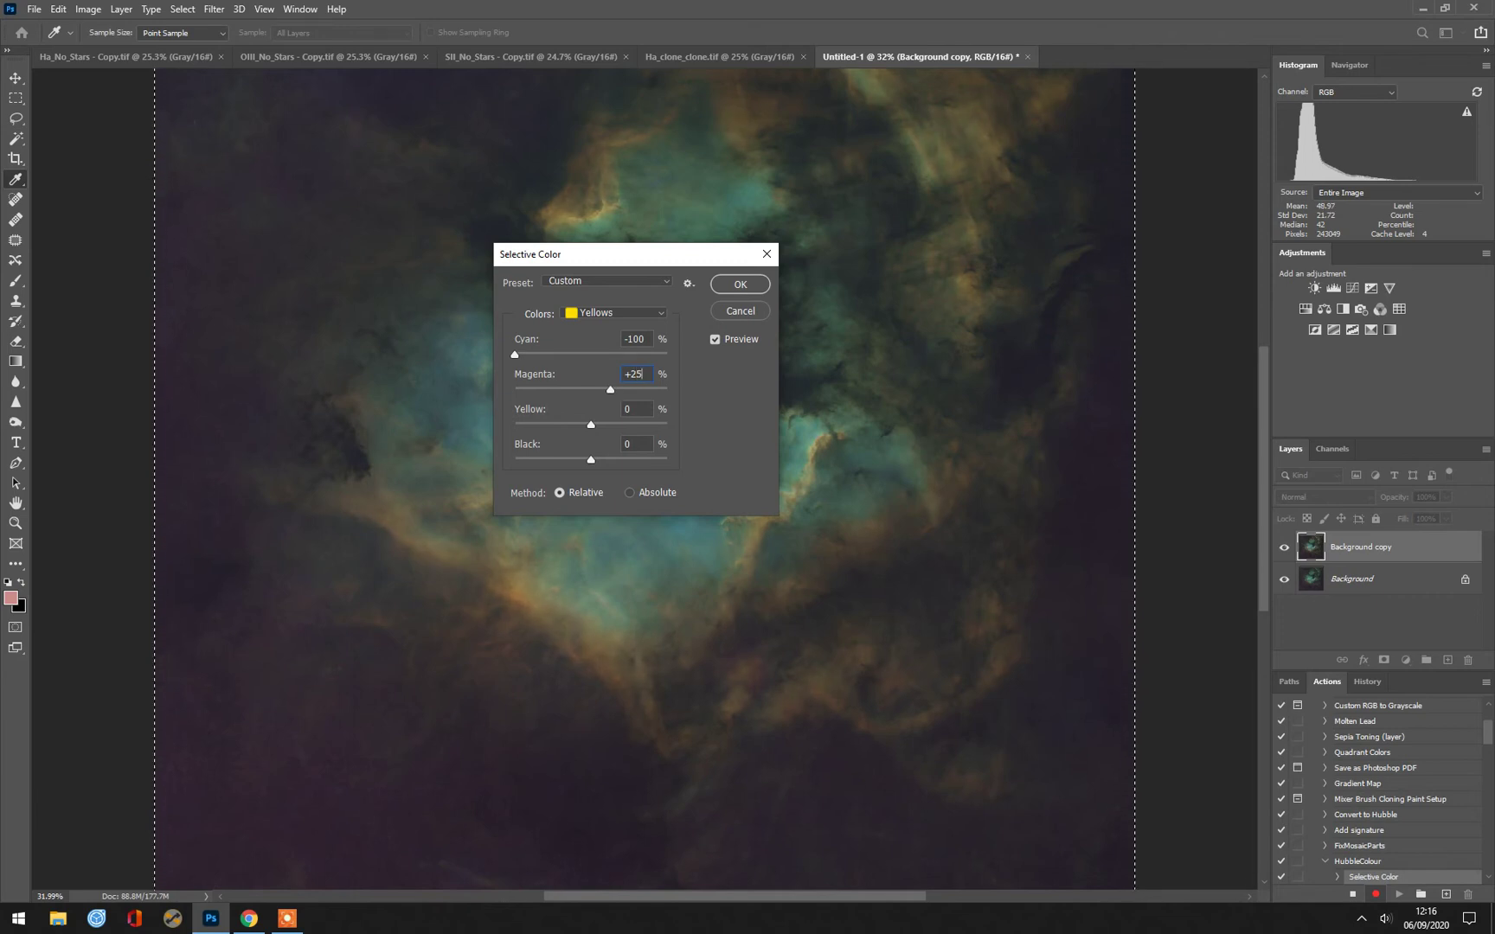
pyautogui.click(746, 286)
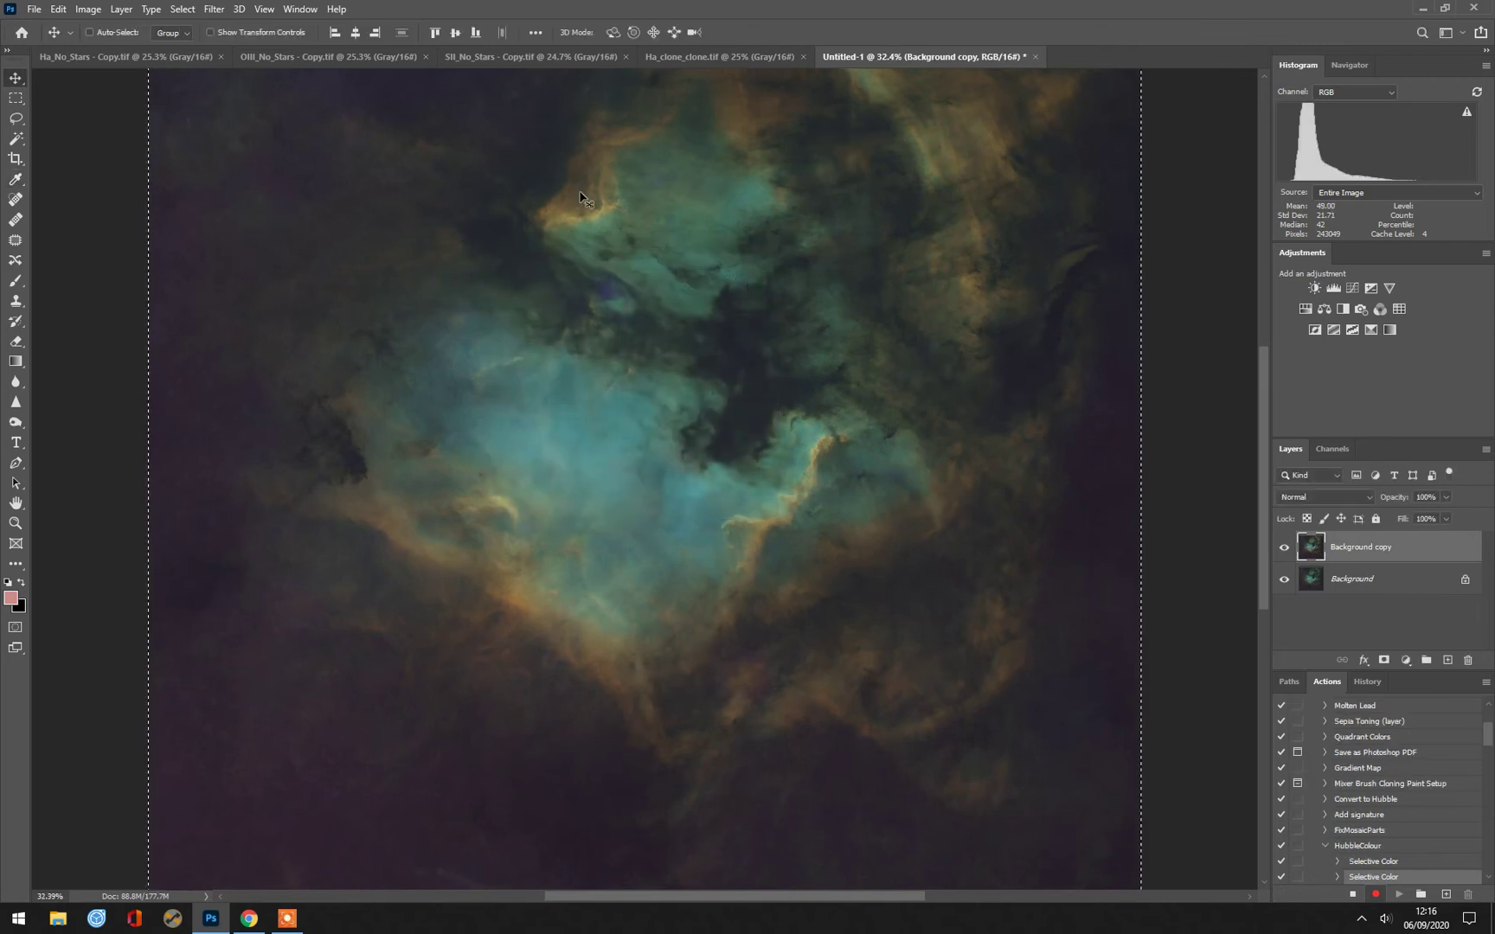
pyautogui.scroll(-2, 551, 292)
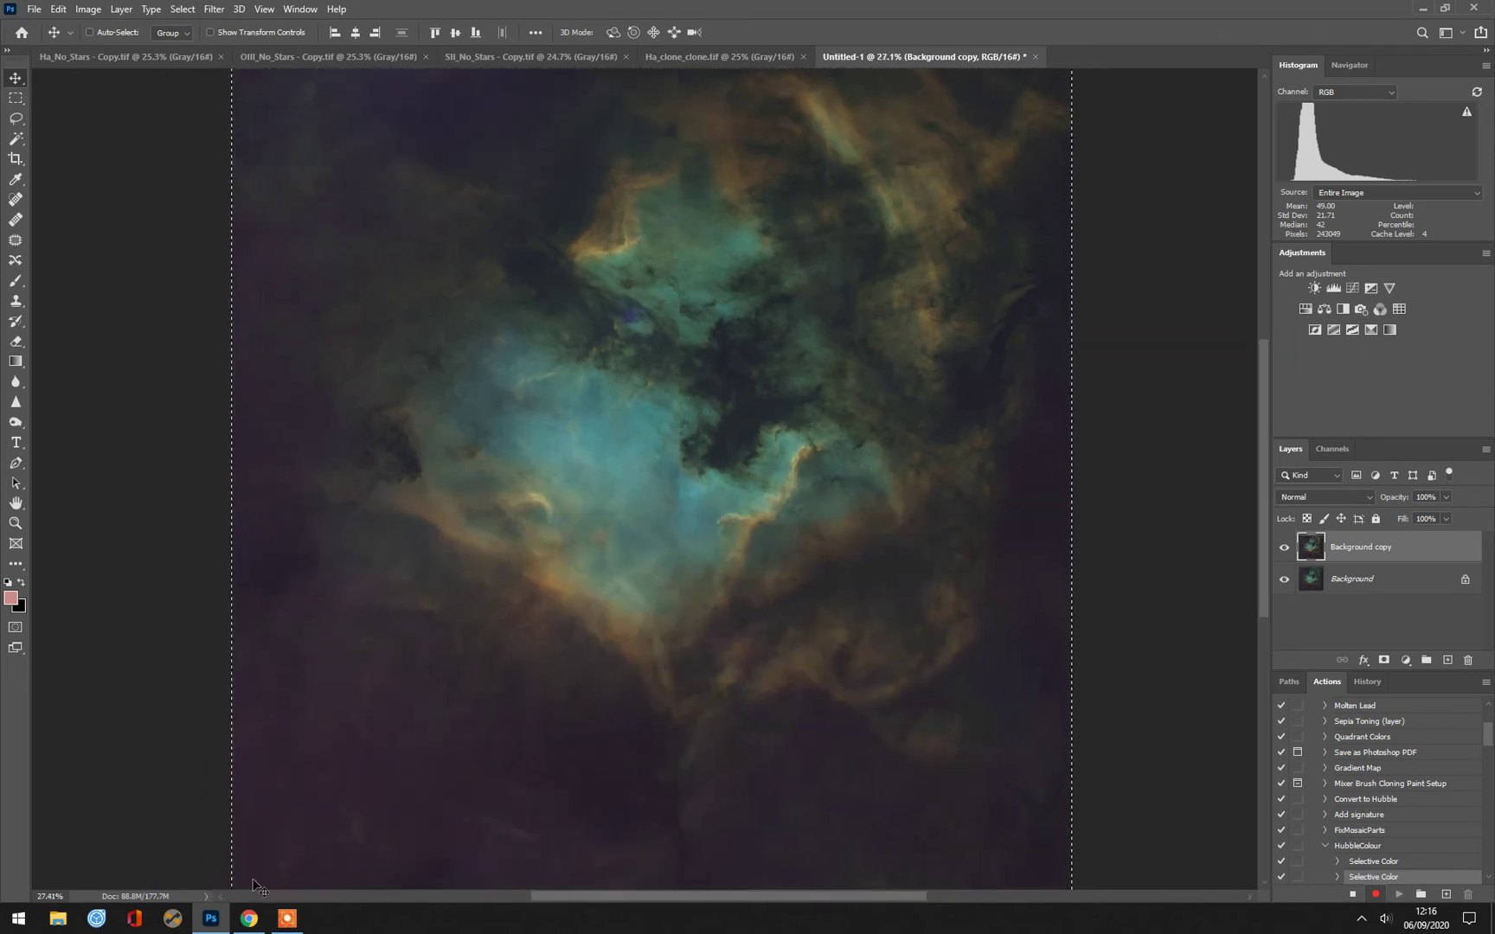
pyautogui.click(249, 919)
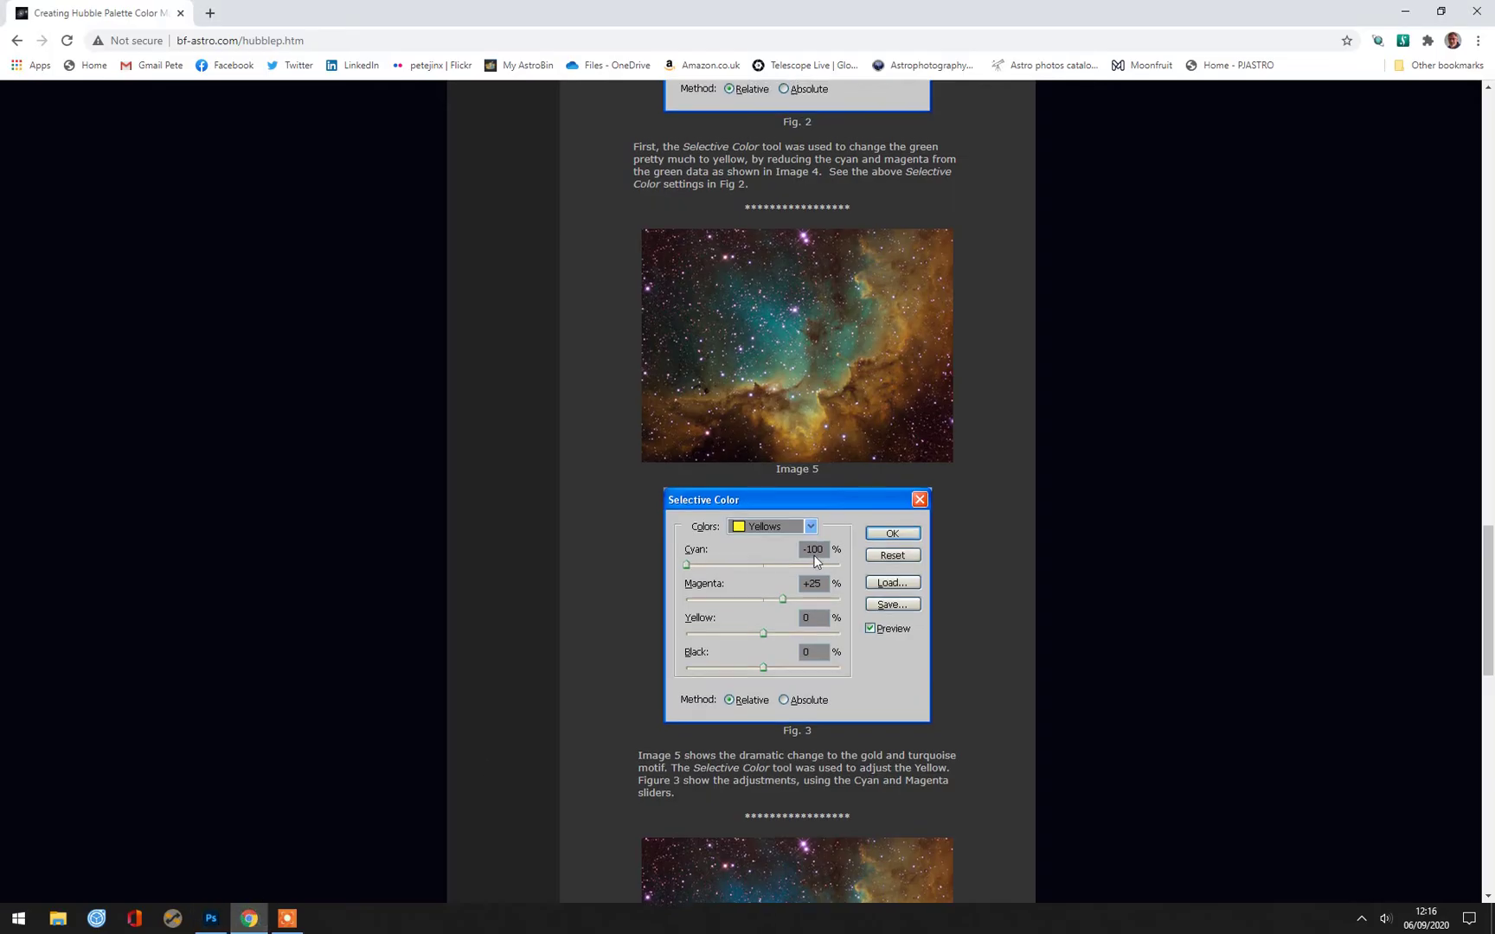
# Read the tutorial's Fig. 4 and Fig. 5 Cyans settings, then return to Photoshop
pyautogui.scroll(-8, 804, 569)
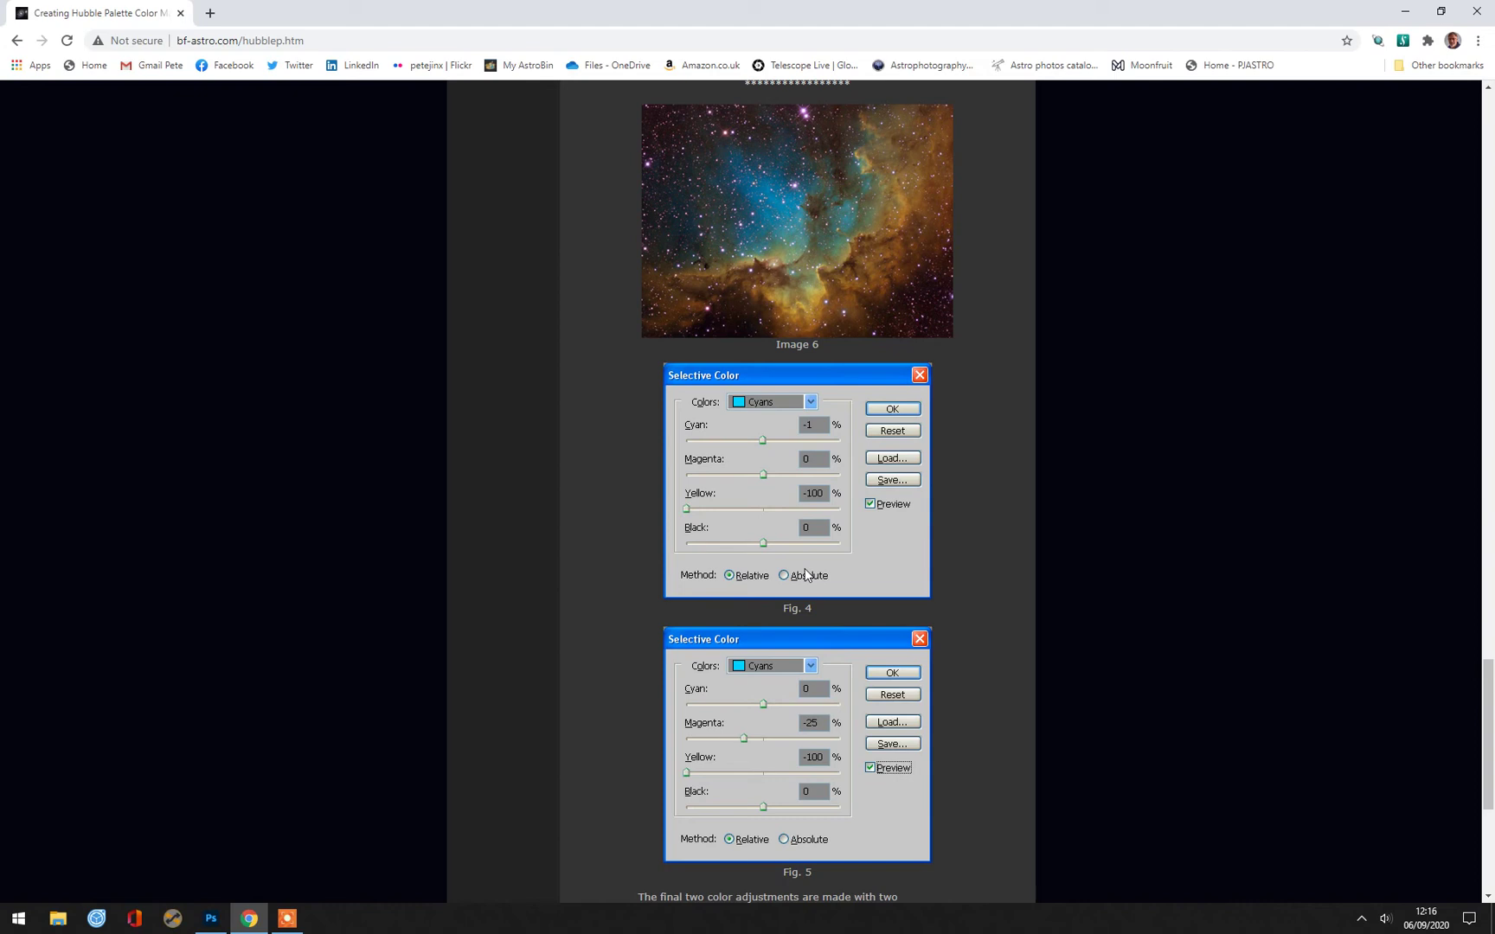
pyautogui.scroll(-1, 728, 393)
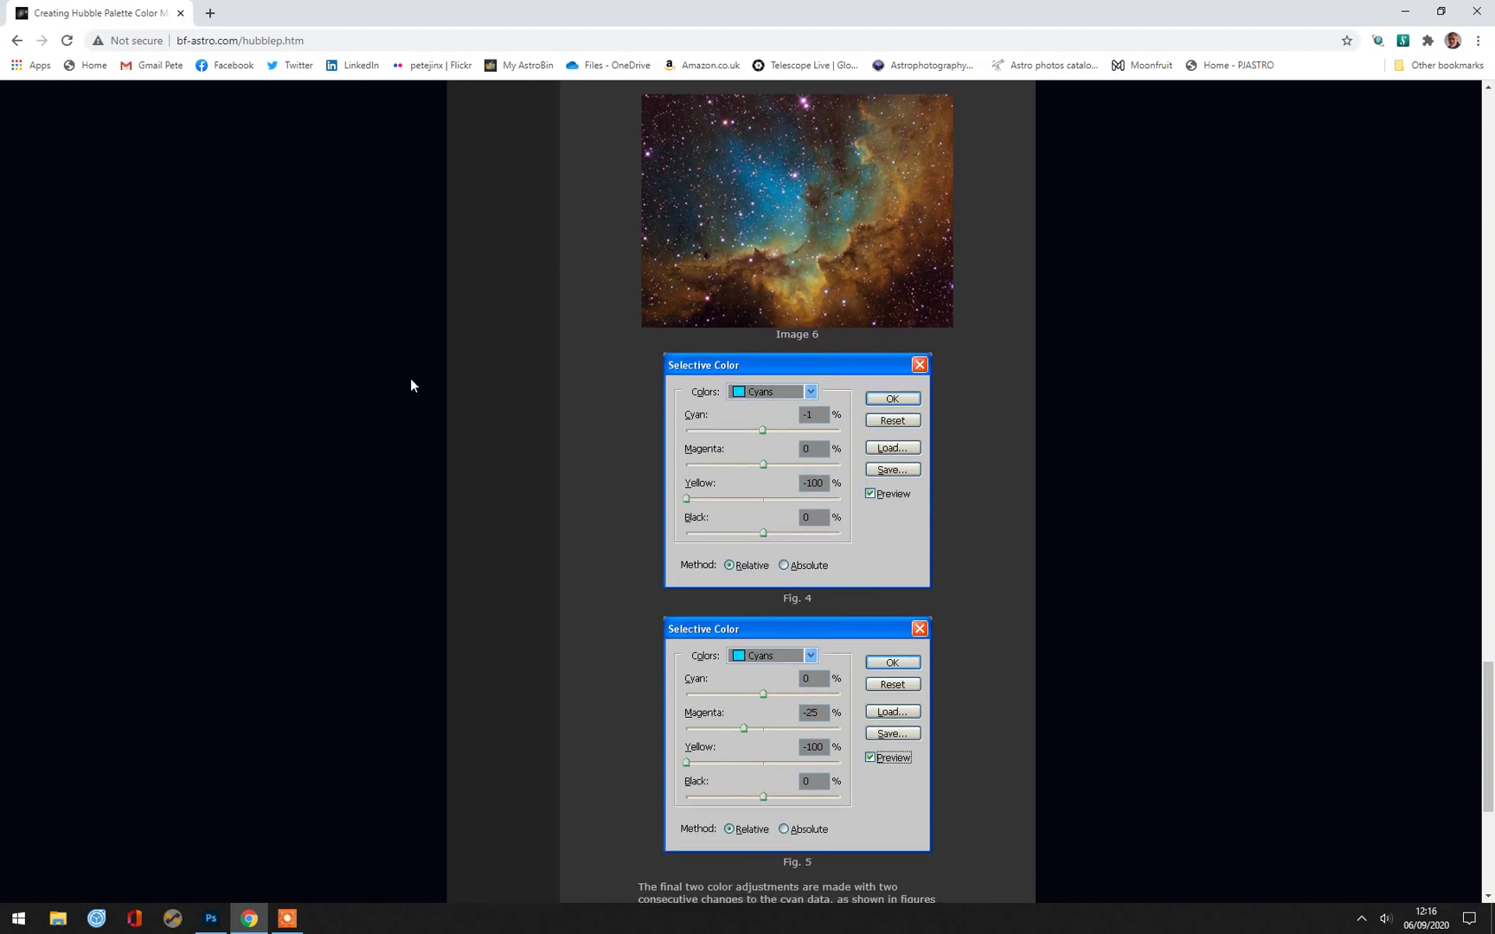
pyautogui.click(213, 920)
pyautogui.click(179, 364)
pyautogui.scroll(-1, 190, 623)
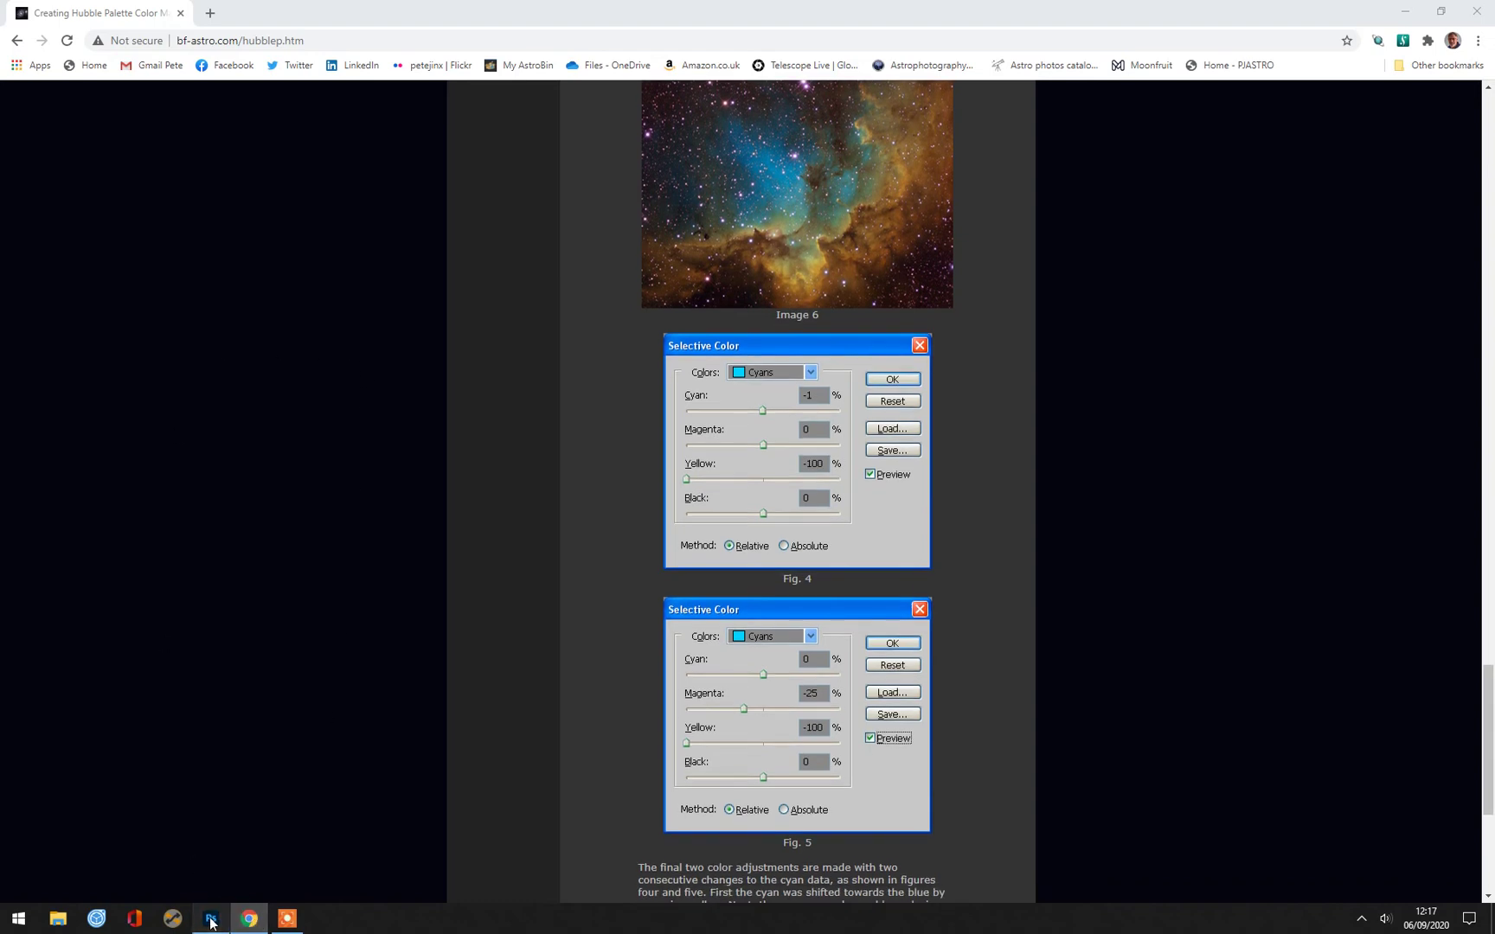
pyautogui.click(286, 920)
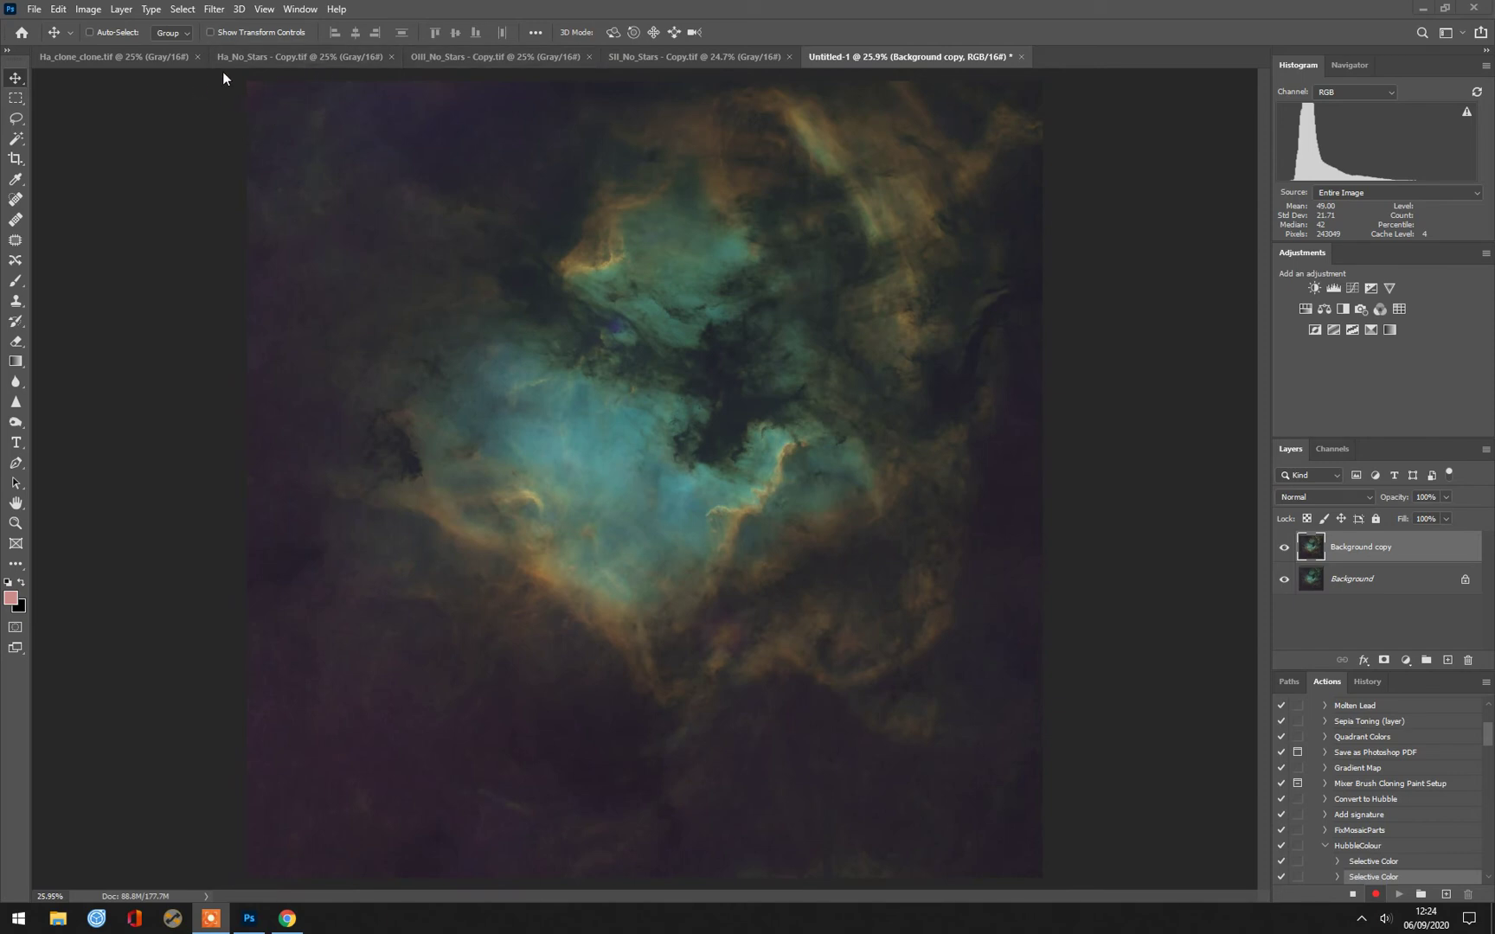
# Apply Selective Color to Cyans with Cyan -1% and Yellow -100%
pyautogui.click(87, 9)
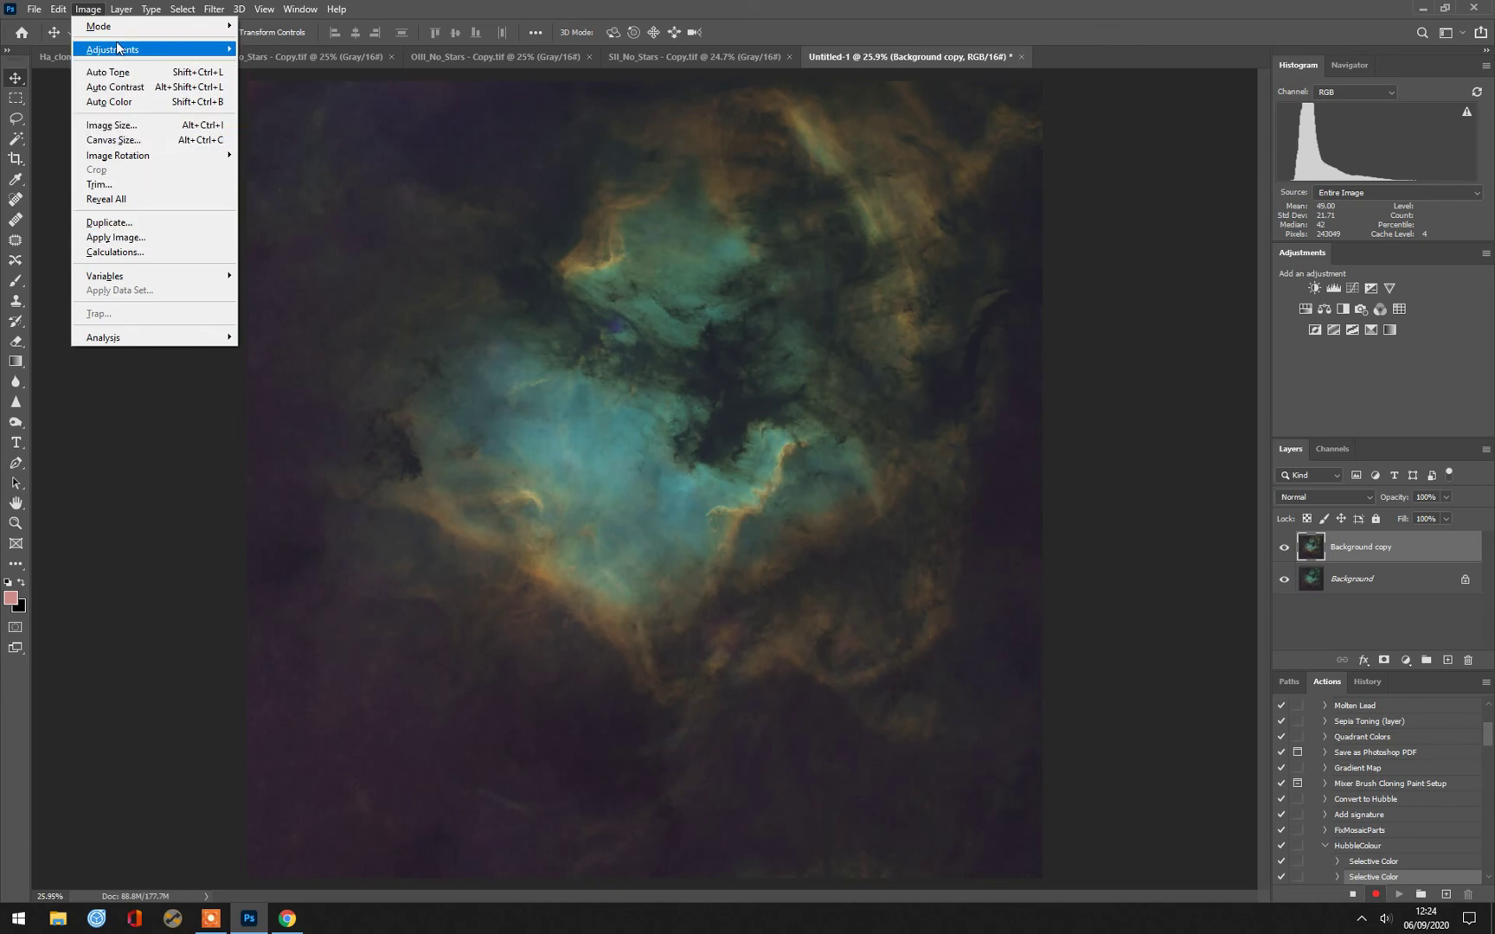
pyautogui.moveTo(117, 49)
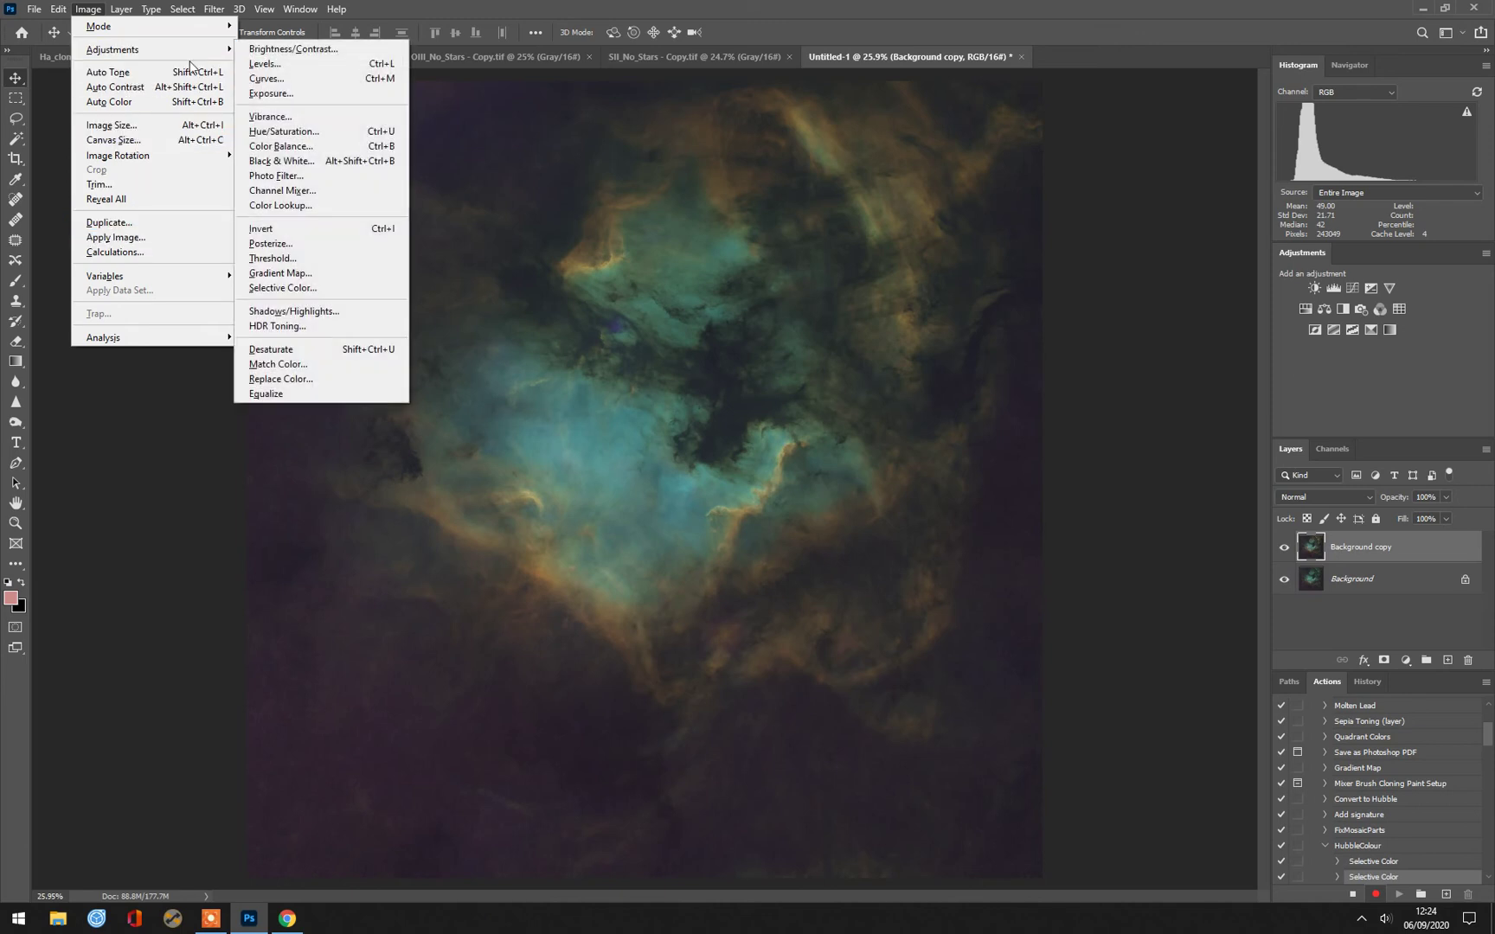
pyautogui.click(289, 289)
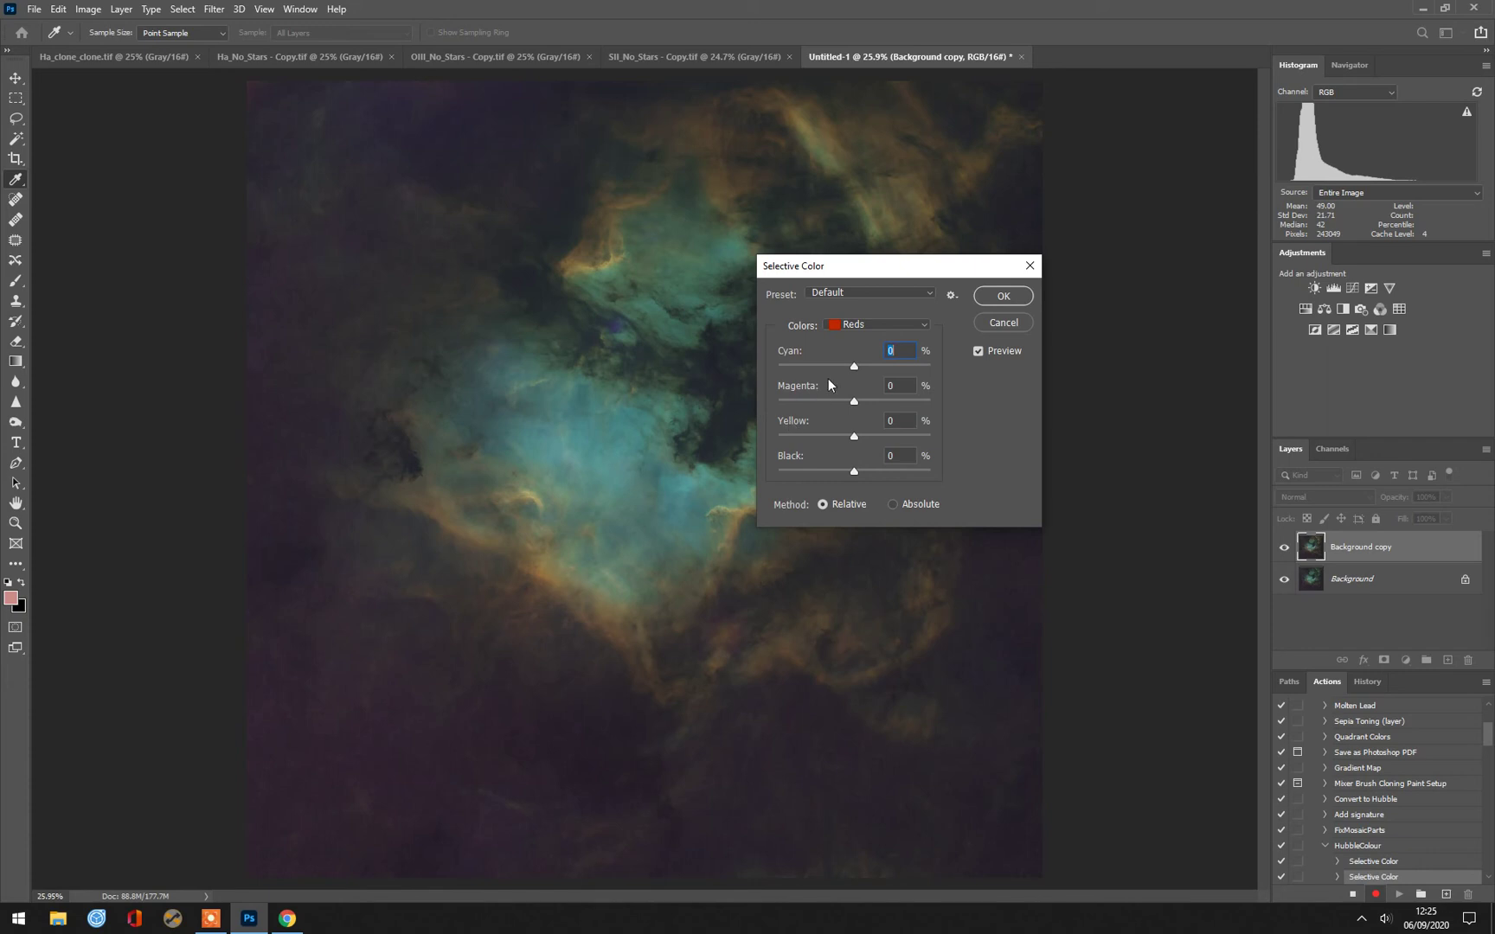
pyautogui.click(921, 322)
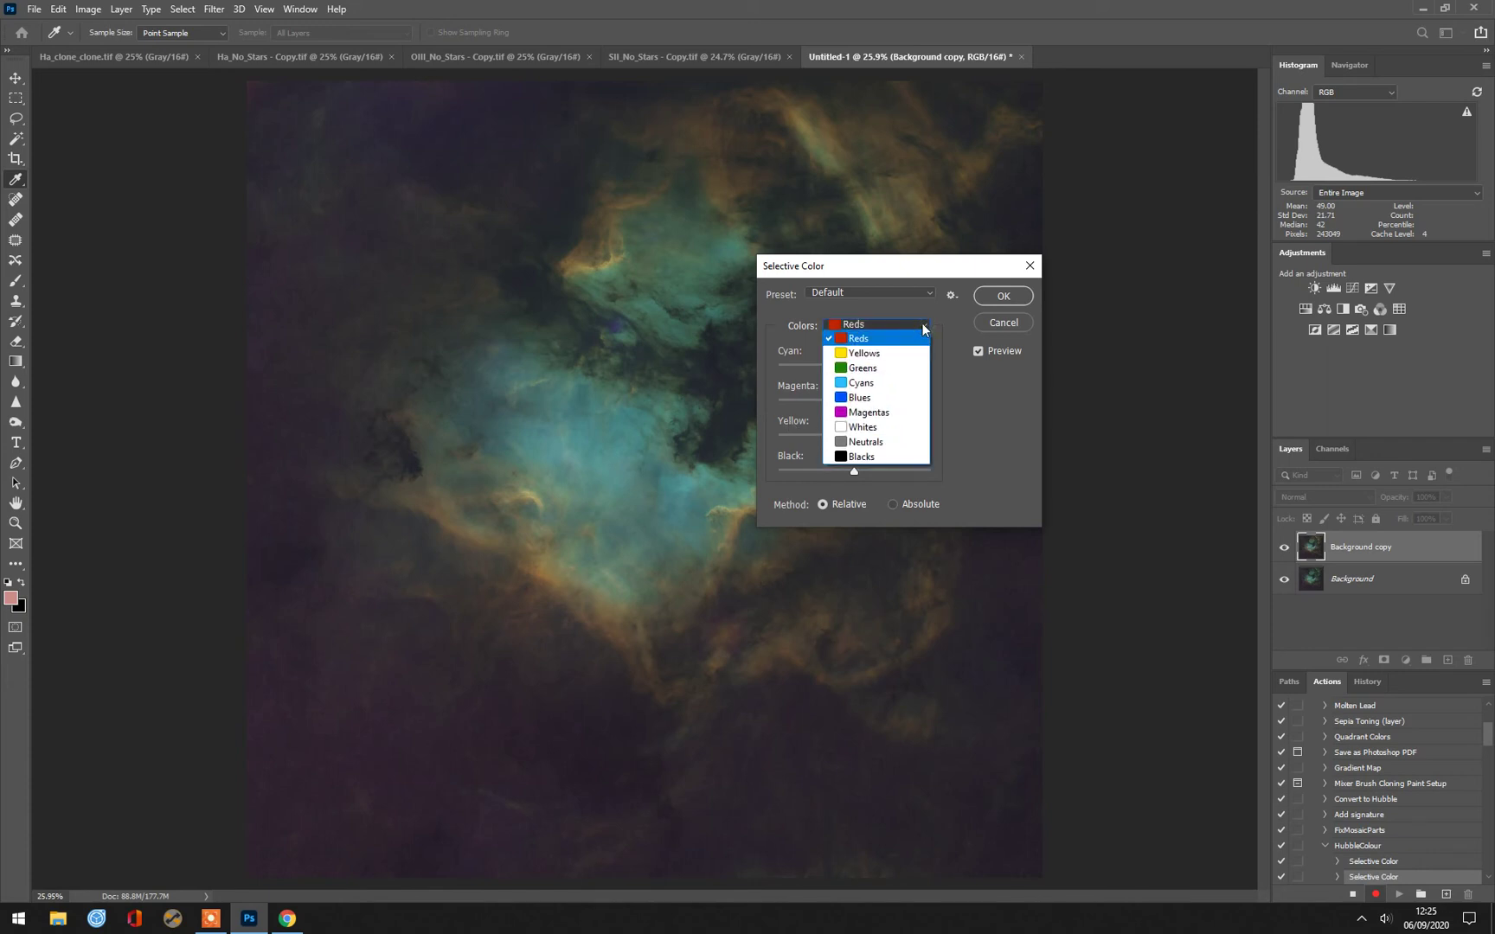
pyautogui.click(879, 380)
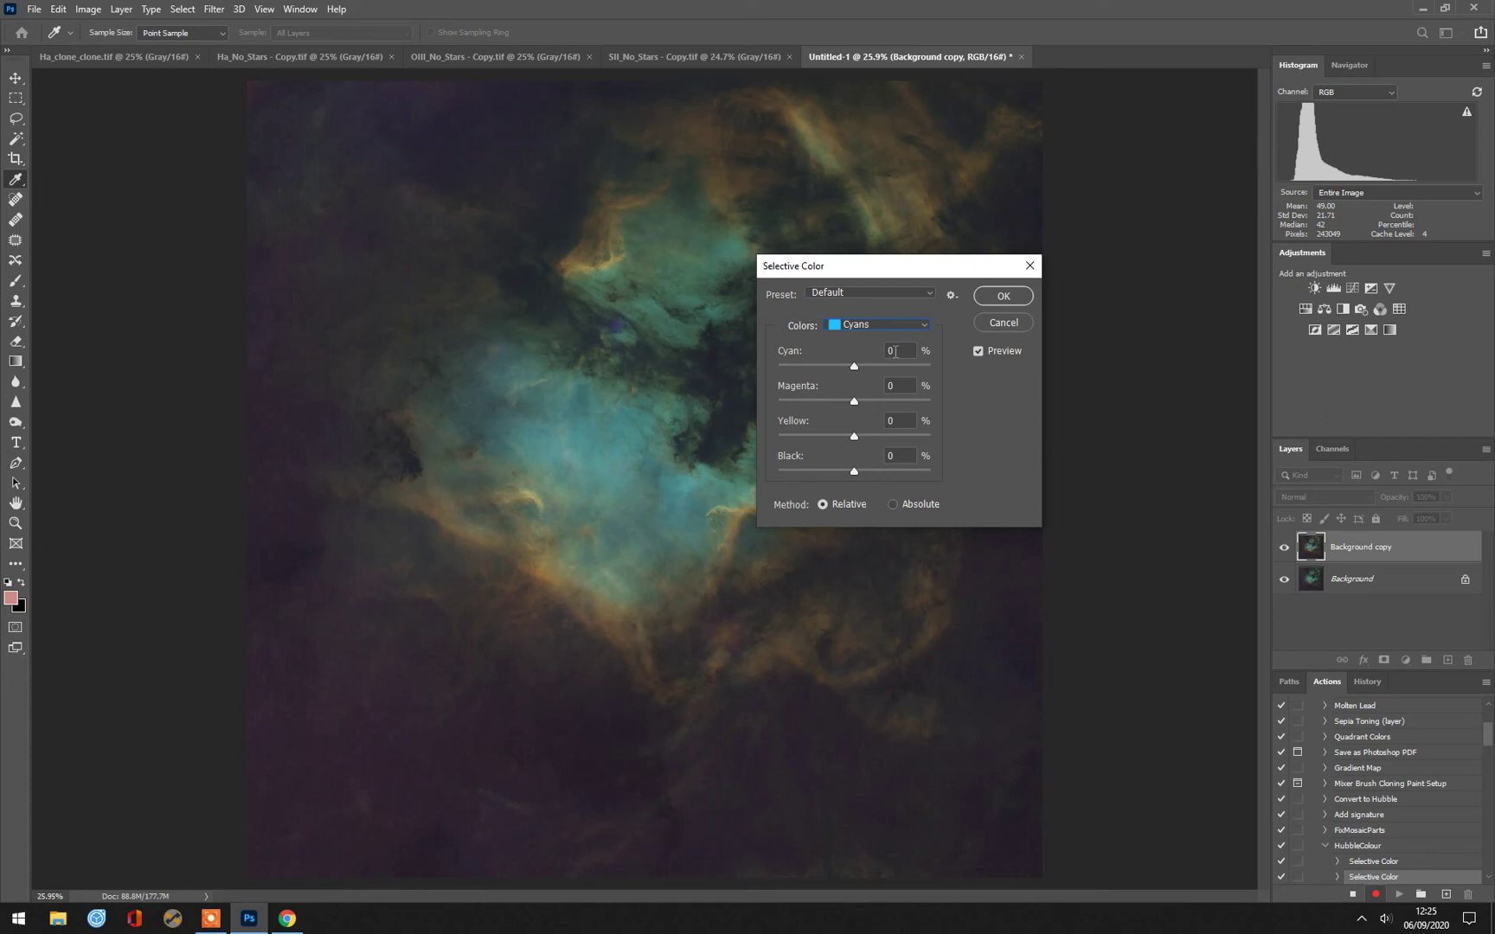
pyautogui.moveTo(855, 366); pyautogui.dragTo(852, 367)
pyautogui.click(898, 352)
pyautogui.write('1')
pyautogui.moveTo(853, 437); pyautogui.dragTo(765, 435)
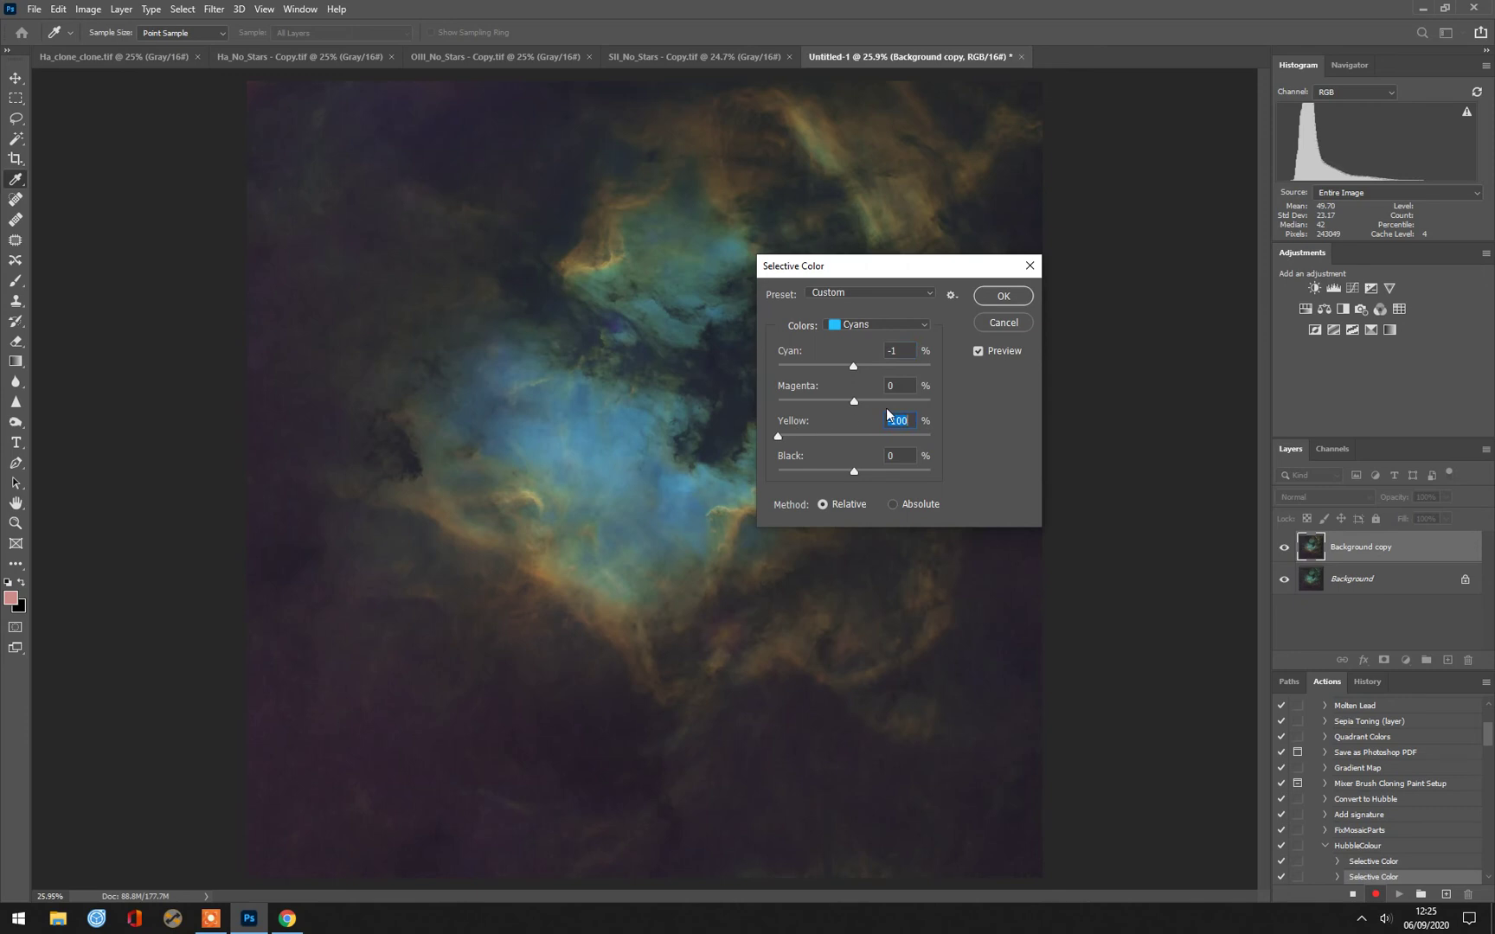
pyautogui.click(1001, 296)
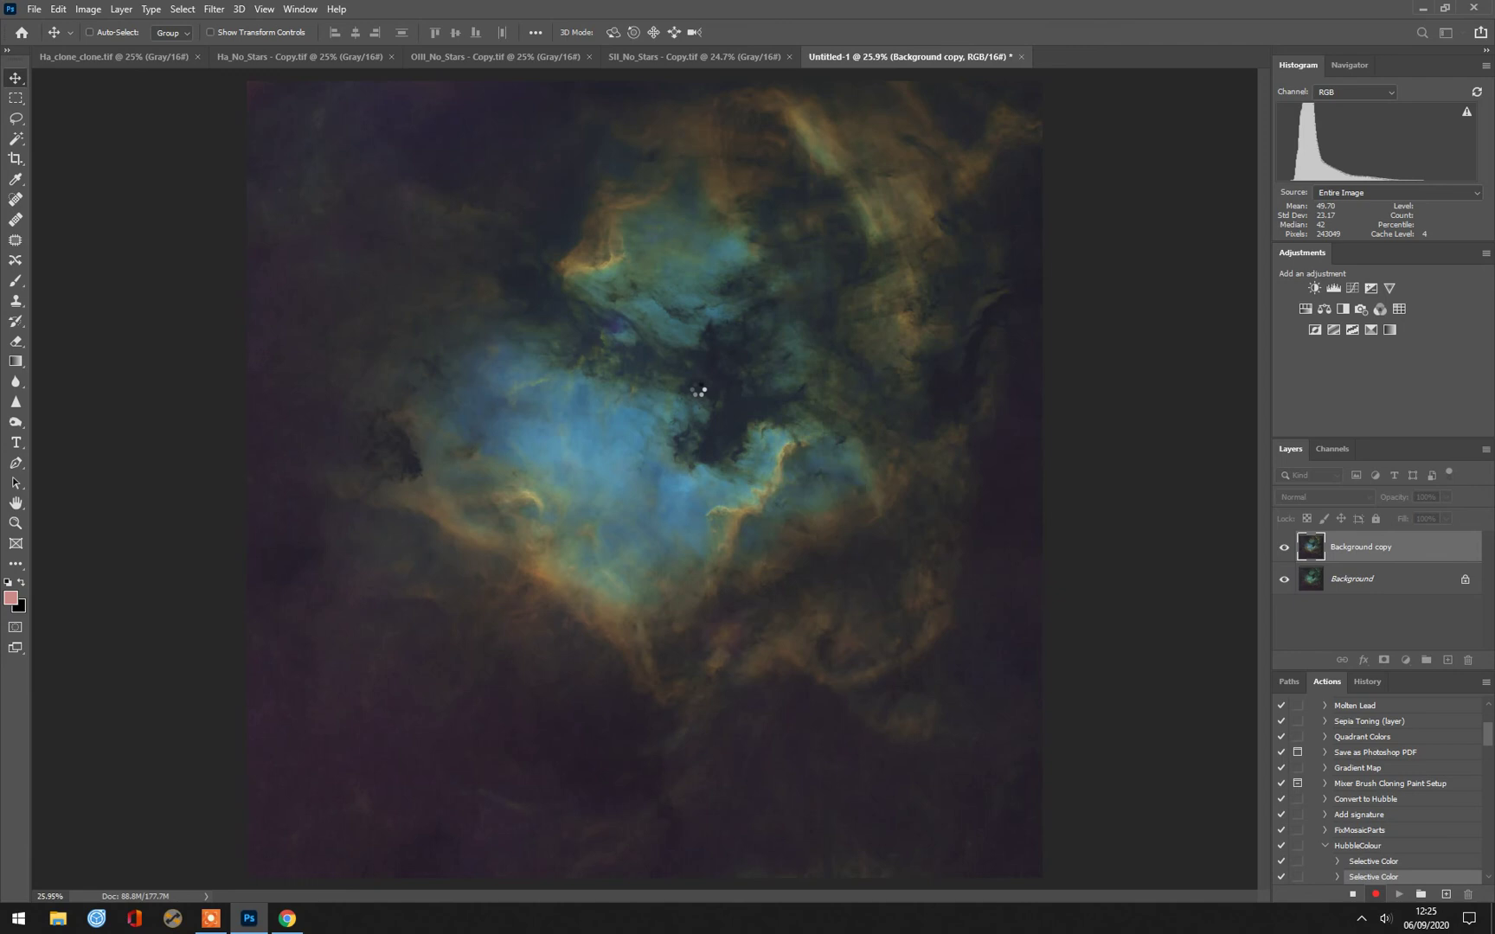
# Record a Selective Color step setting Cyans to Magenta -25 and Yellow -100, then stop recording
pyautogui.click(88, 9)
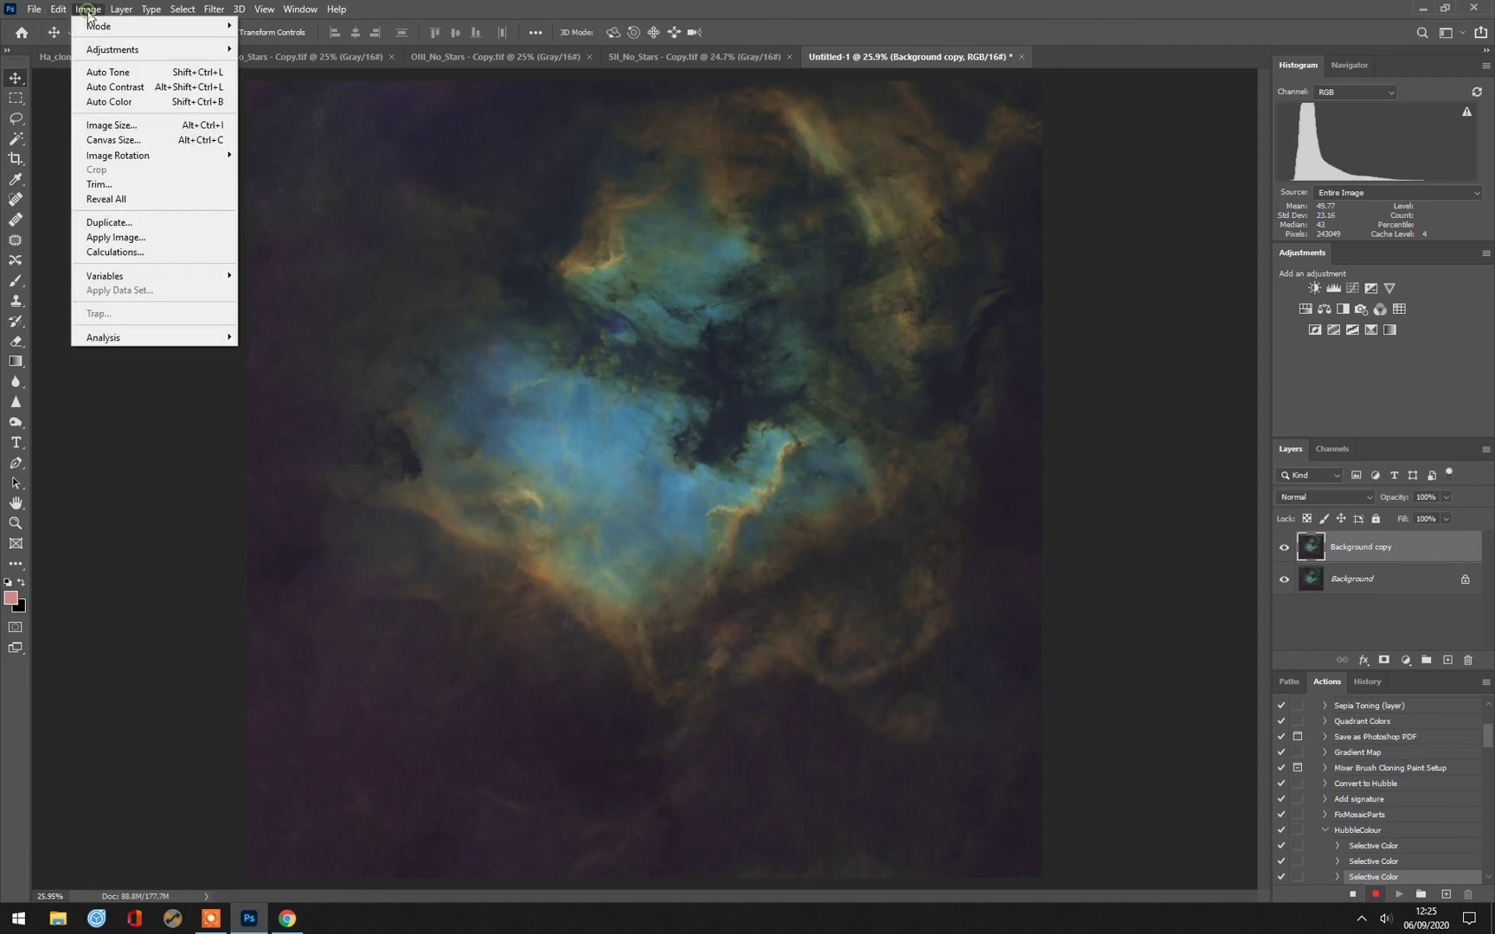
pyautogui.moveTo(105, 50)
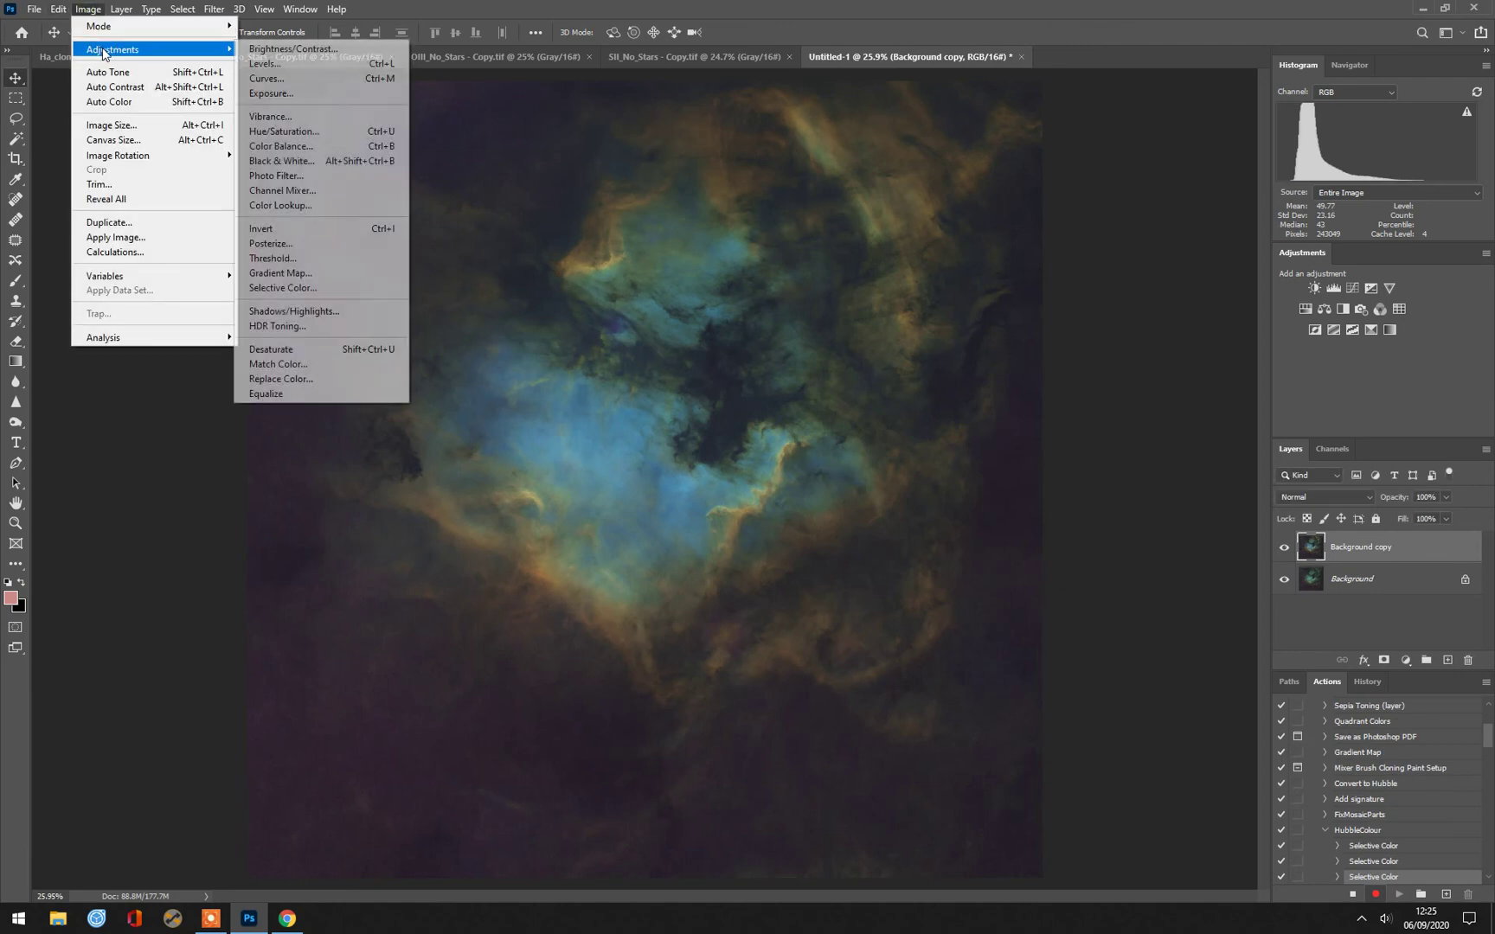
pyautogui.click(317, 288)
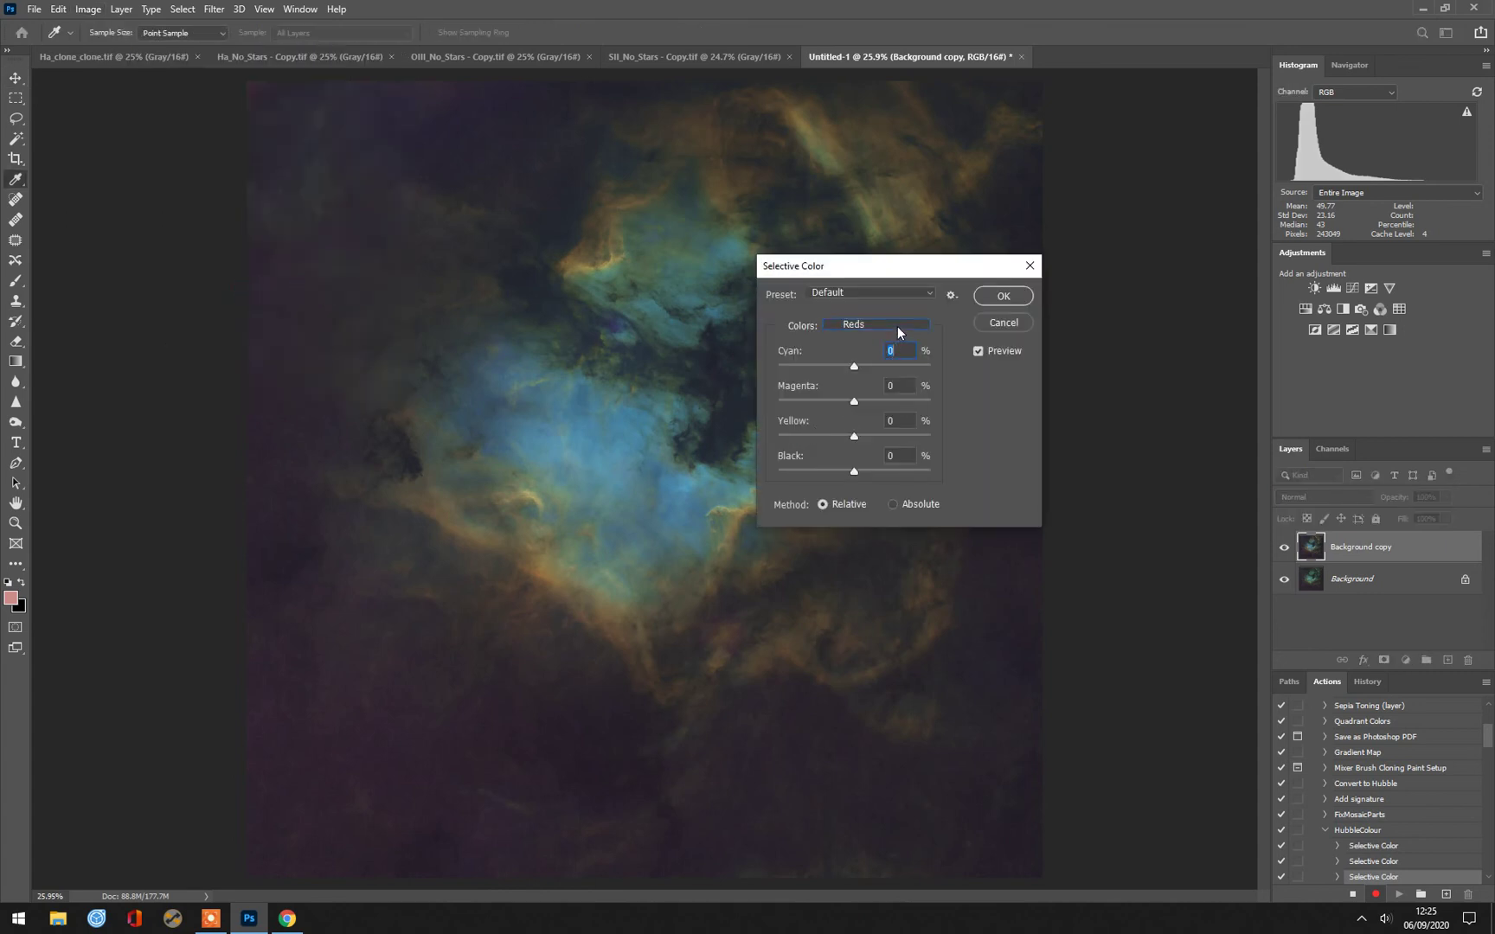
pyautogui.click(897, 327)
pyautogui.click(877, 384)
pyautogui.moveTo(853, 405); pyautogui.dragTo(833, 404)
pyautogui.write('-25')
pyautogui.moveTo(854, 437); pyautogui.dragTo(769, 440)
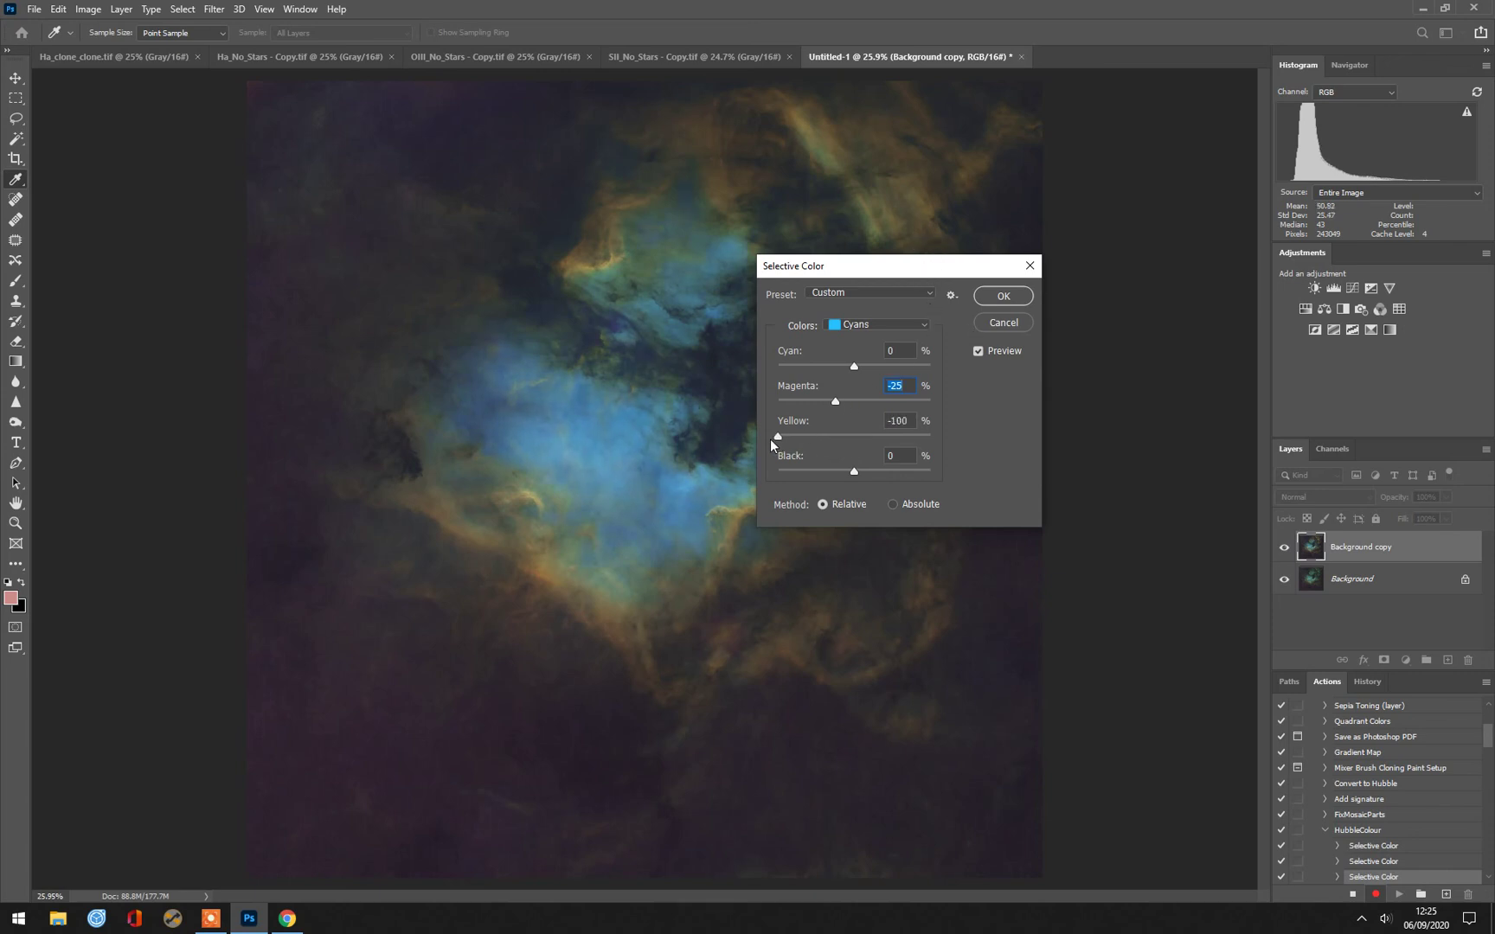
pyautogui.click(1004, 297)
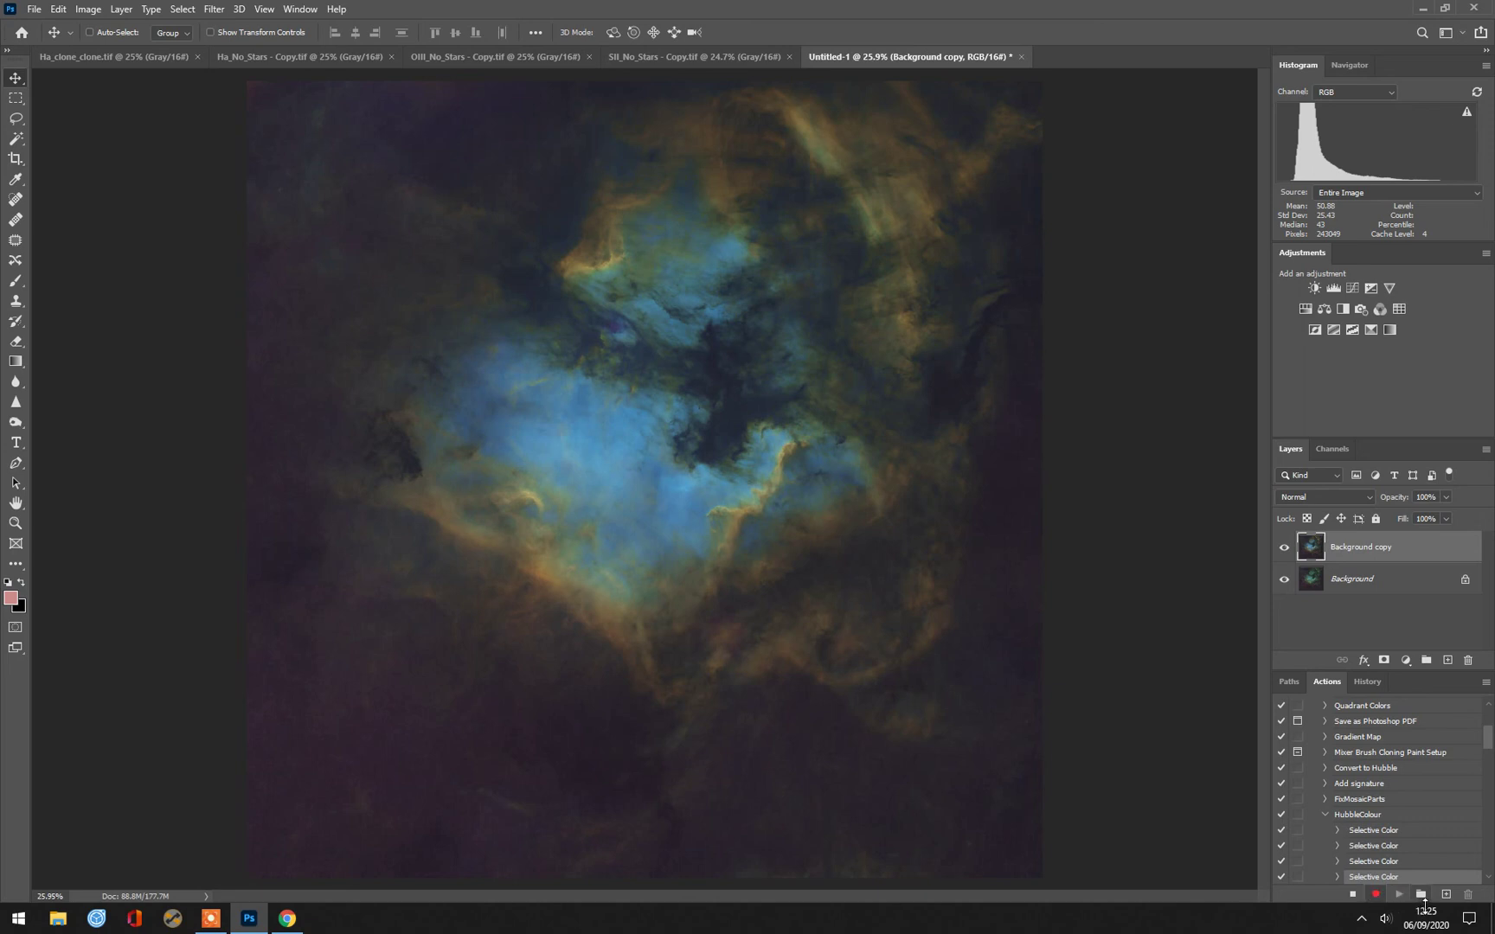
pyautogui.click(1354, 894)
# Delete the edited Background copy and create a fresh duplicate of the Background layer
pyautogui.click(1325, 815)
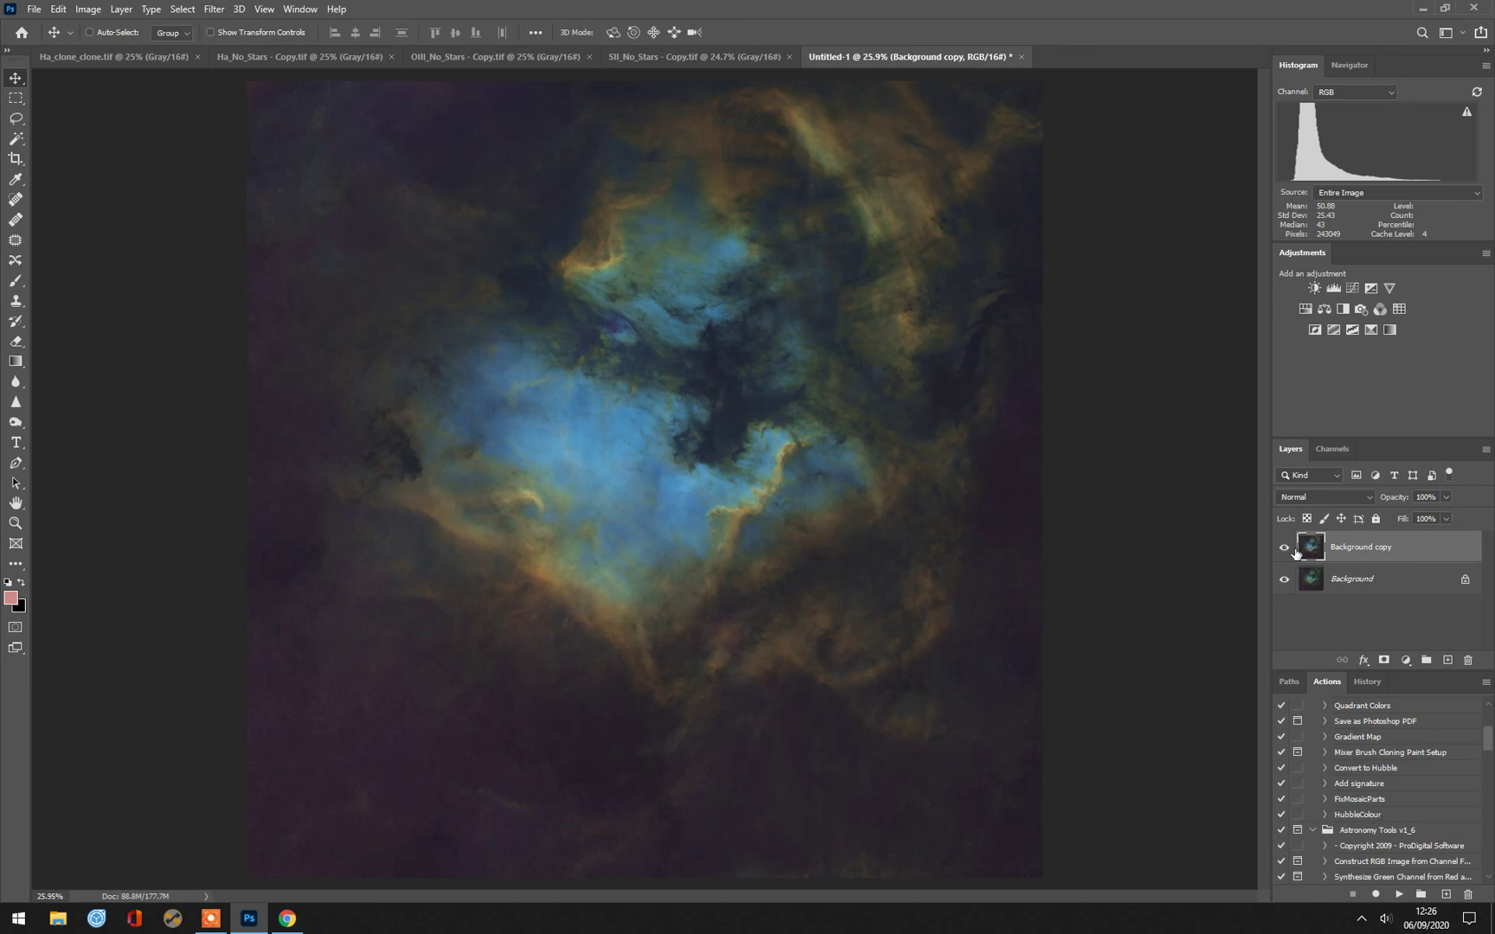
pyautogui.moveTo(1346, 551); pyautogui.dragTo(1474, 659)
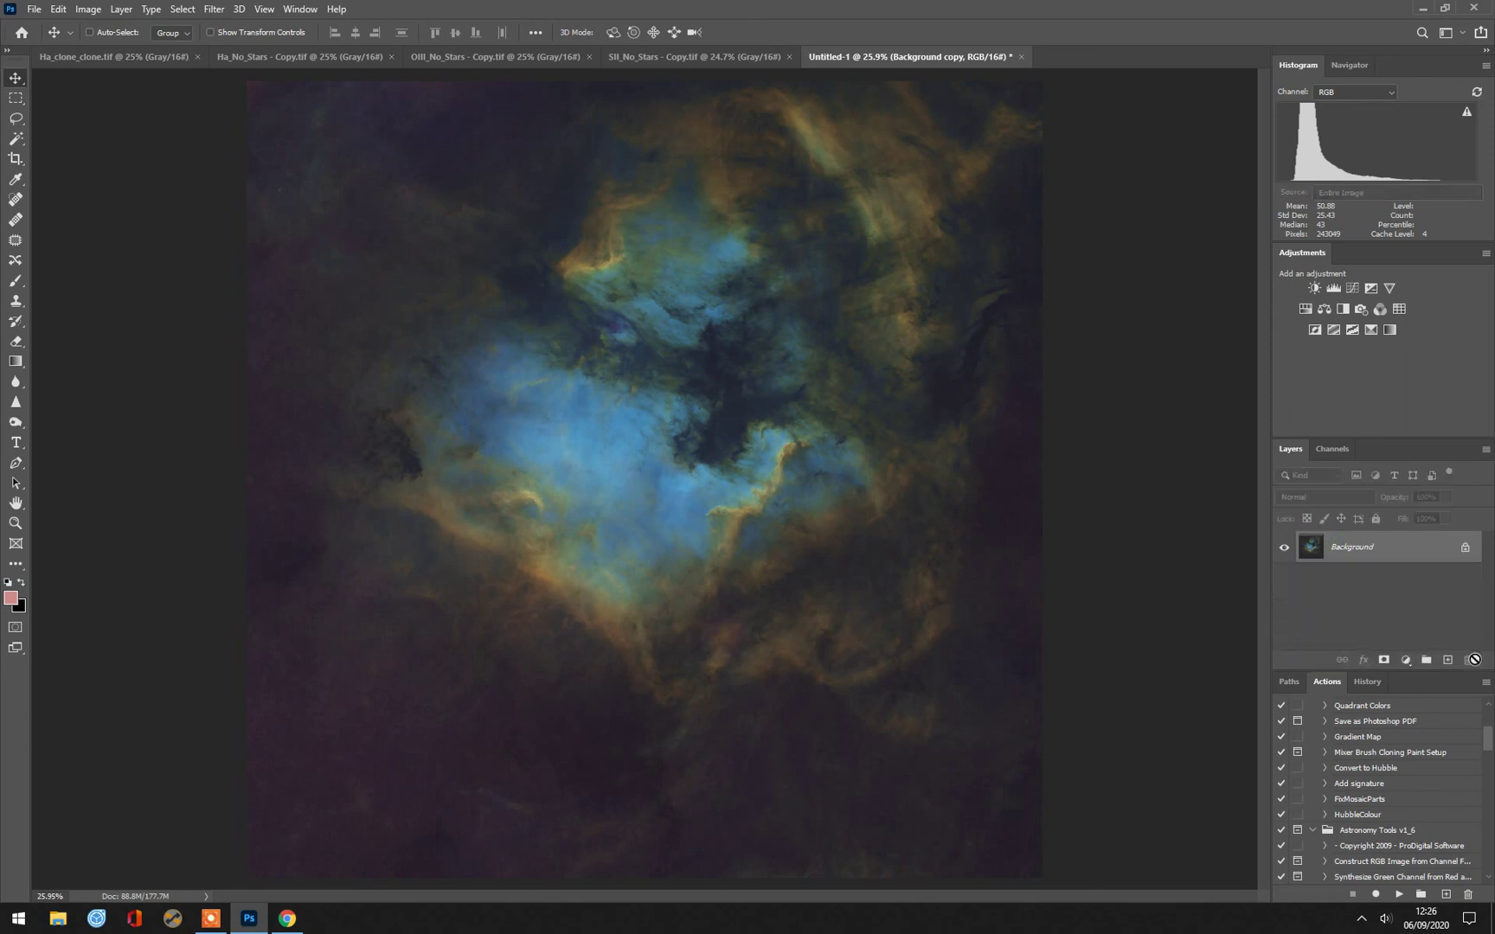
pyautogui.rightClick(1346, 553)
pyautogui.click(1378, 577)
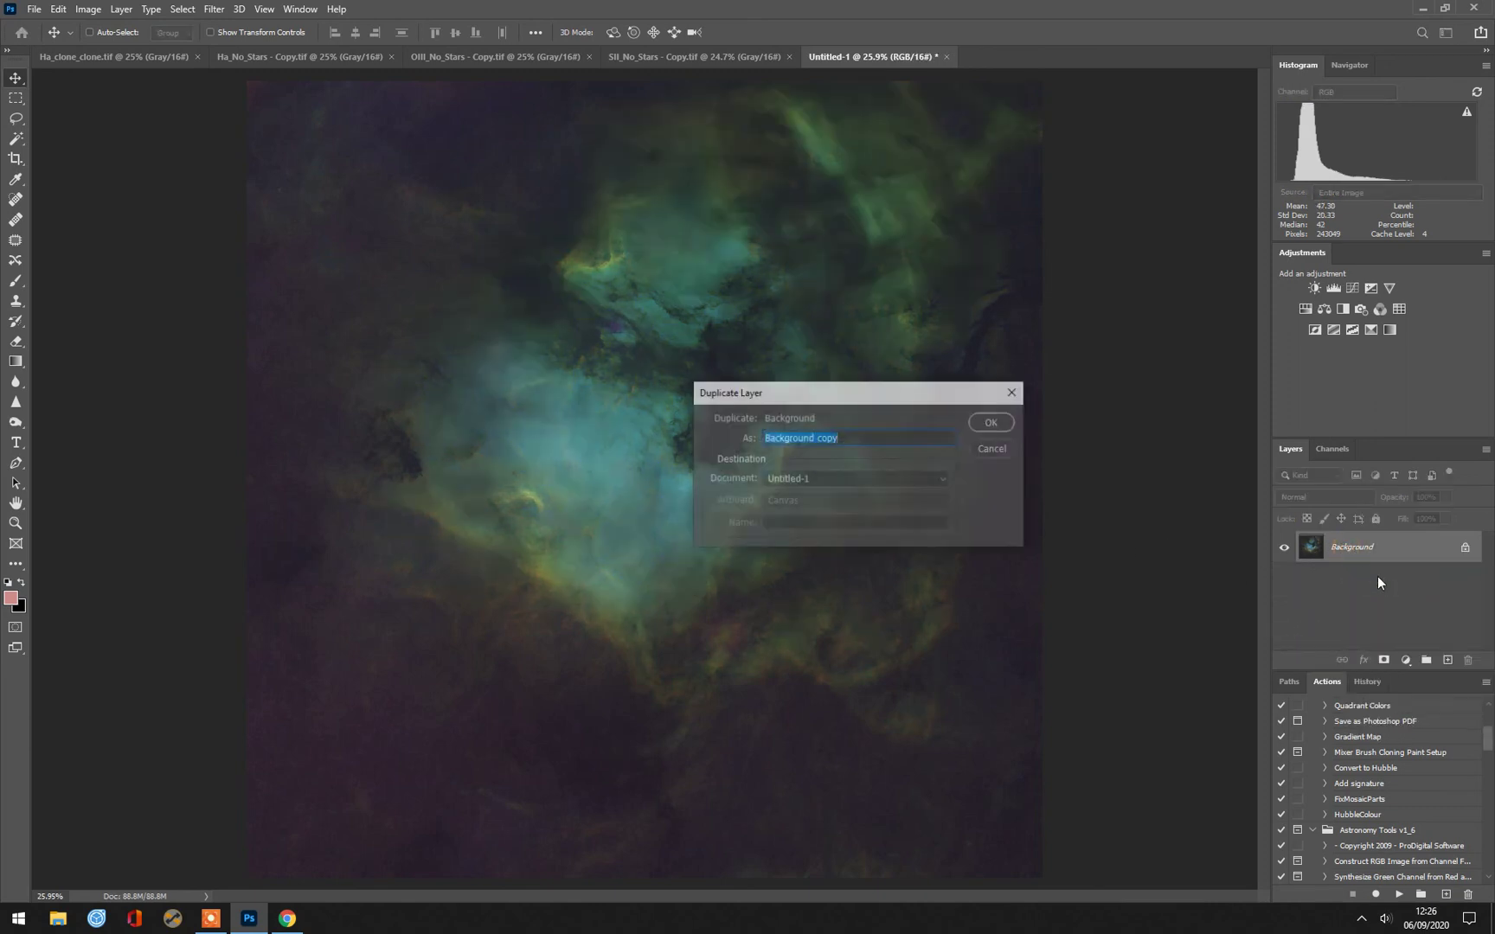
pyautogui.click(989, 422)
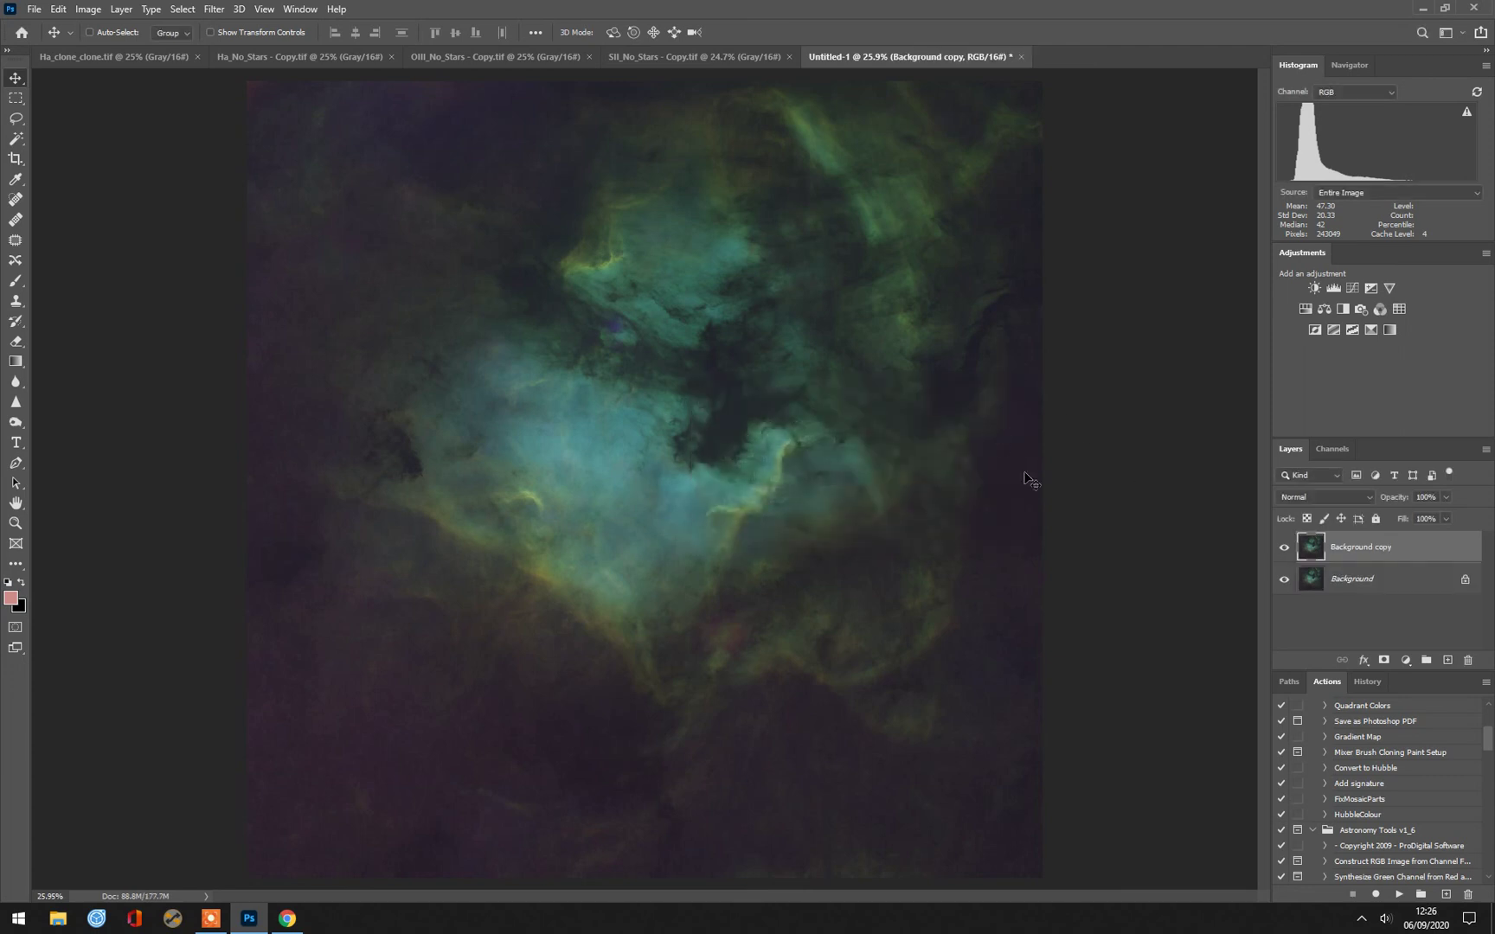
# Play the HubbleColour action on the new copy to turn it gold and blue
pyautogui.click(1349, 816)
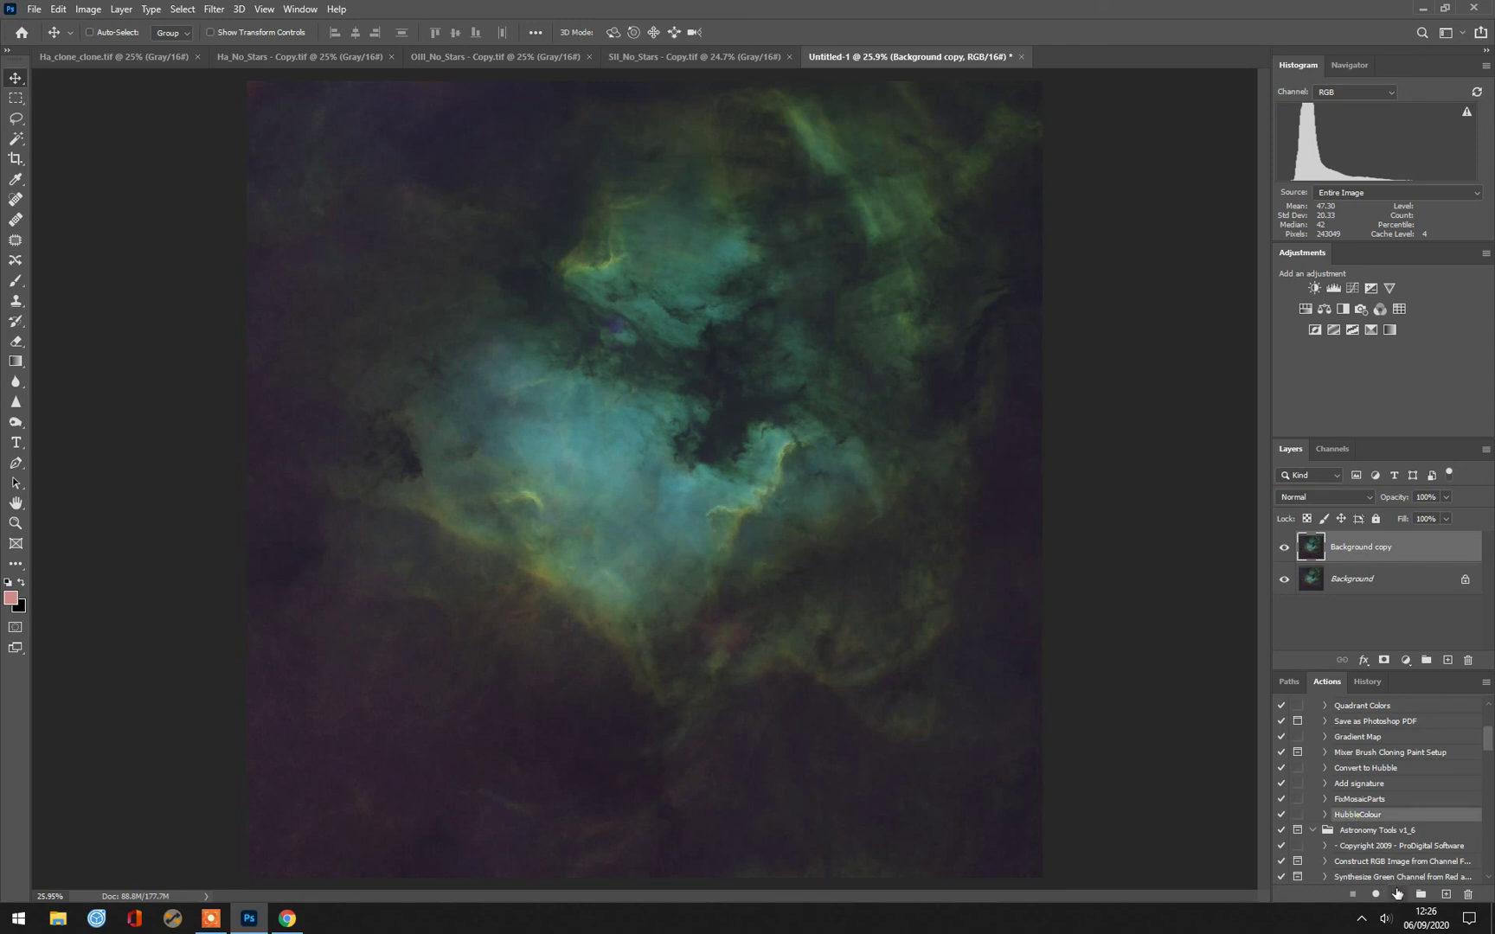
pyautogui.click(1398, 896)
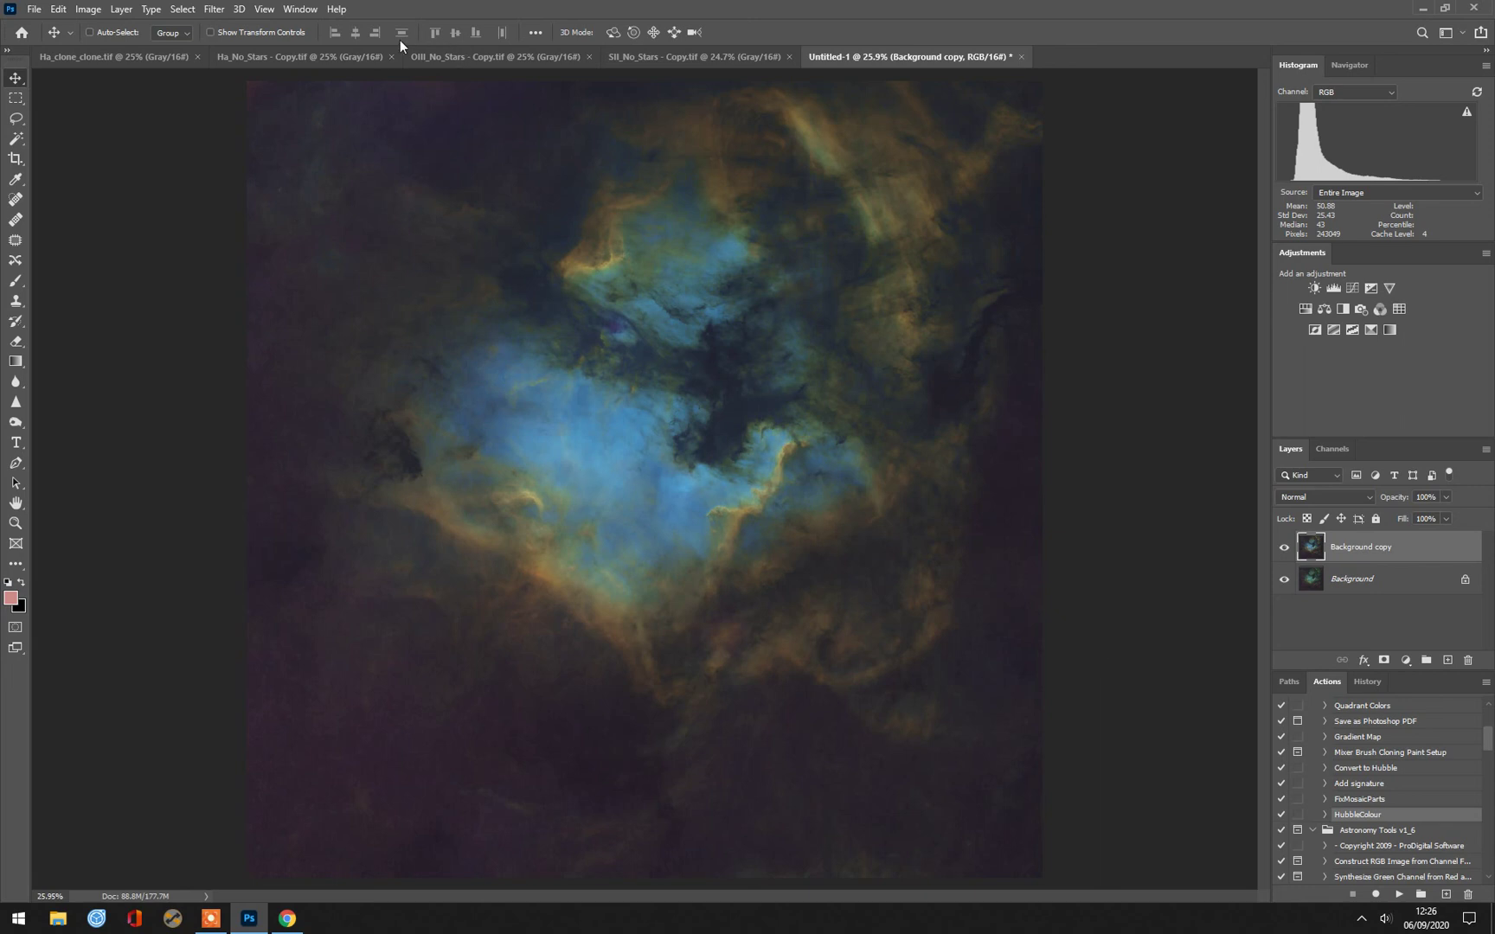
pyautogui.click(102, 57)
# Paste the whole Ha image into Untitled-1 as a new layer
pyautogui.hotkey('ctrl', 'a')
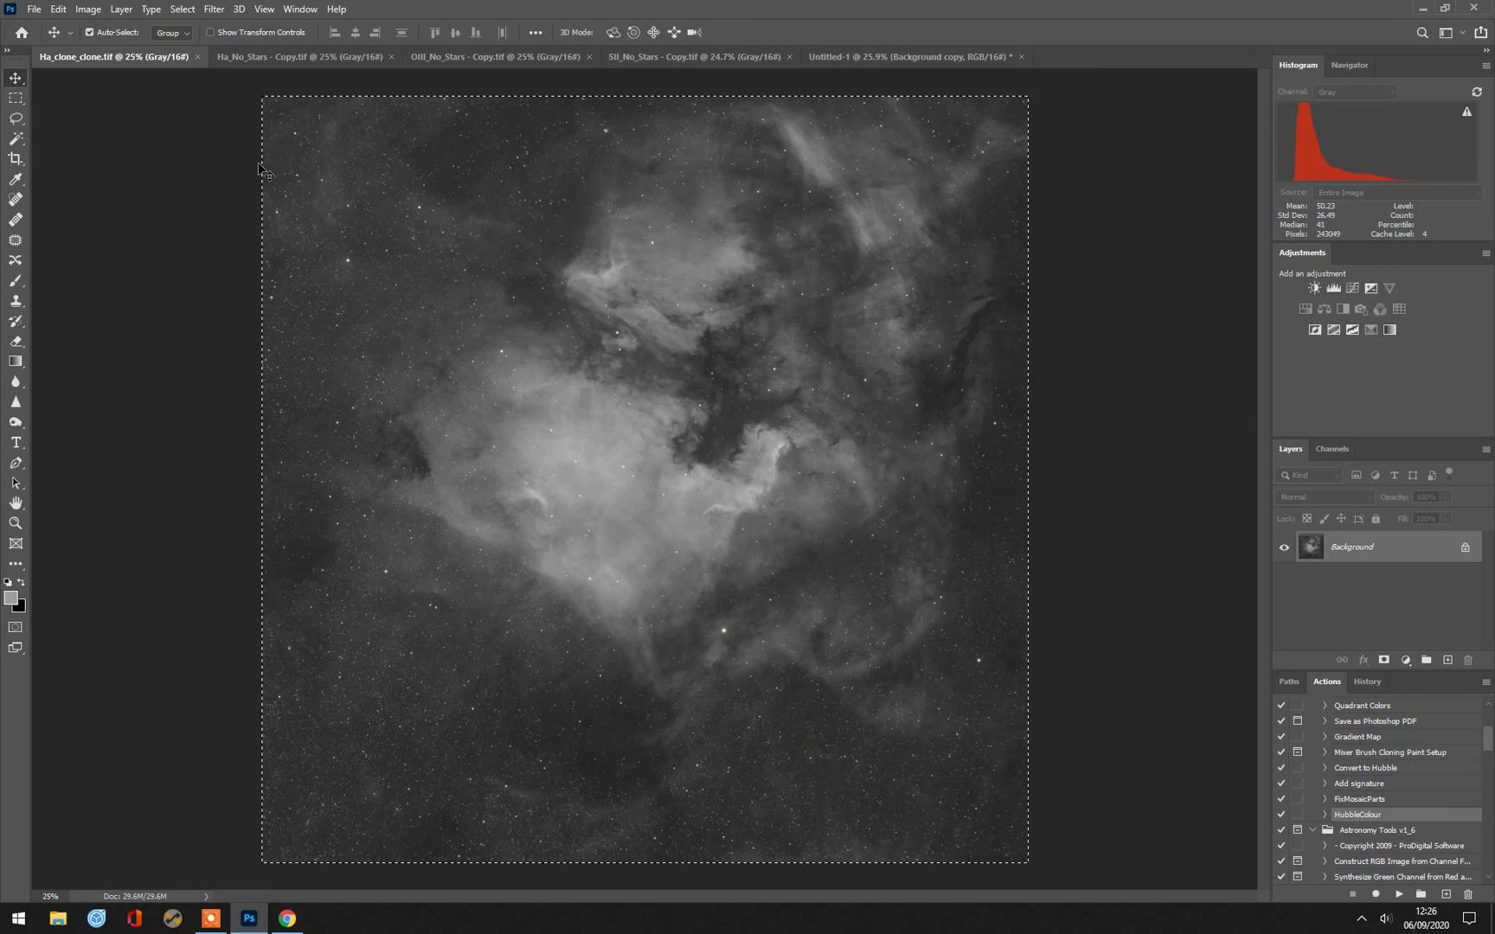
pyautogui.click(849, 54)
pyautogui.hotkey('ctrl', 'v')
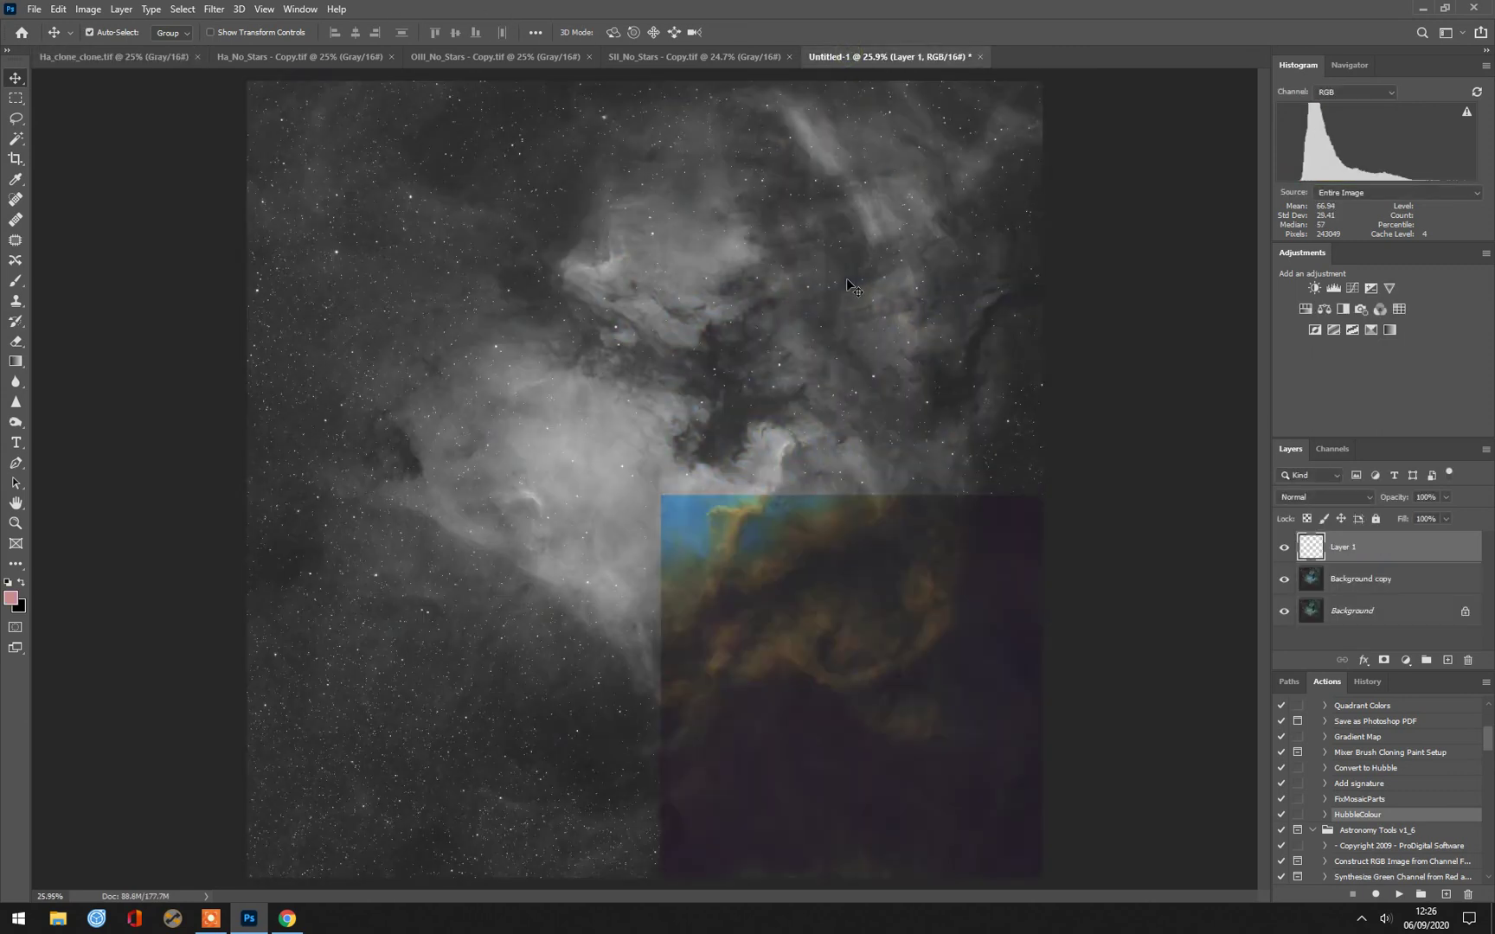
# Set Layer 1 to Luminosity blending and add a Curves adjustment layer
pyautogui.click(1308, 498)
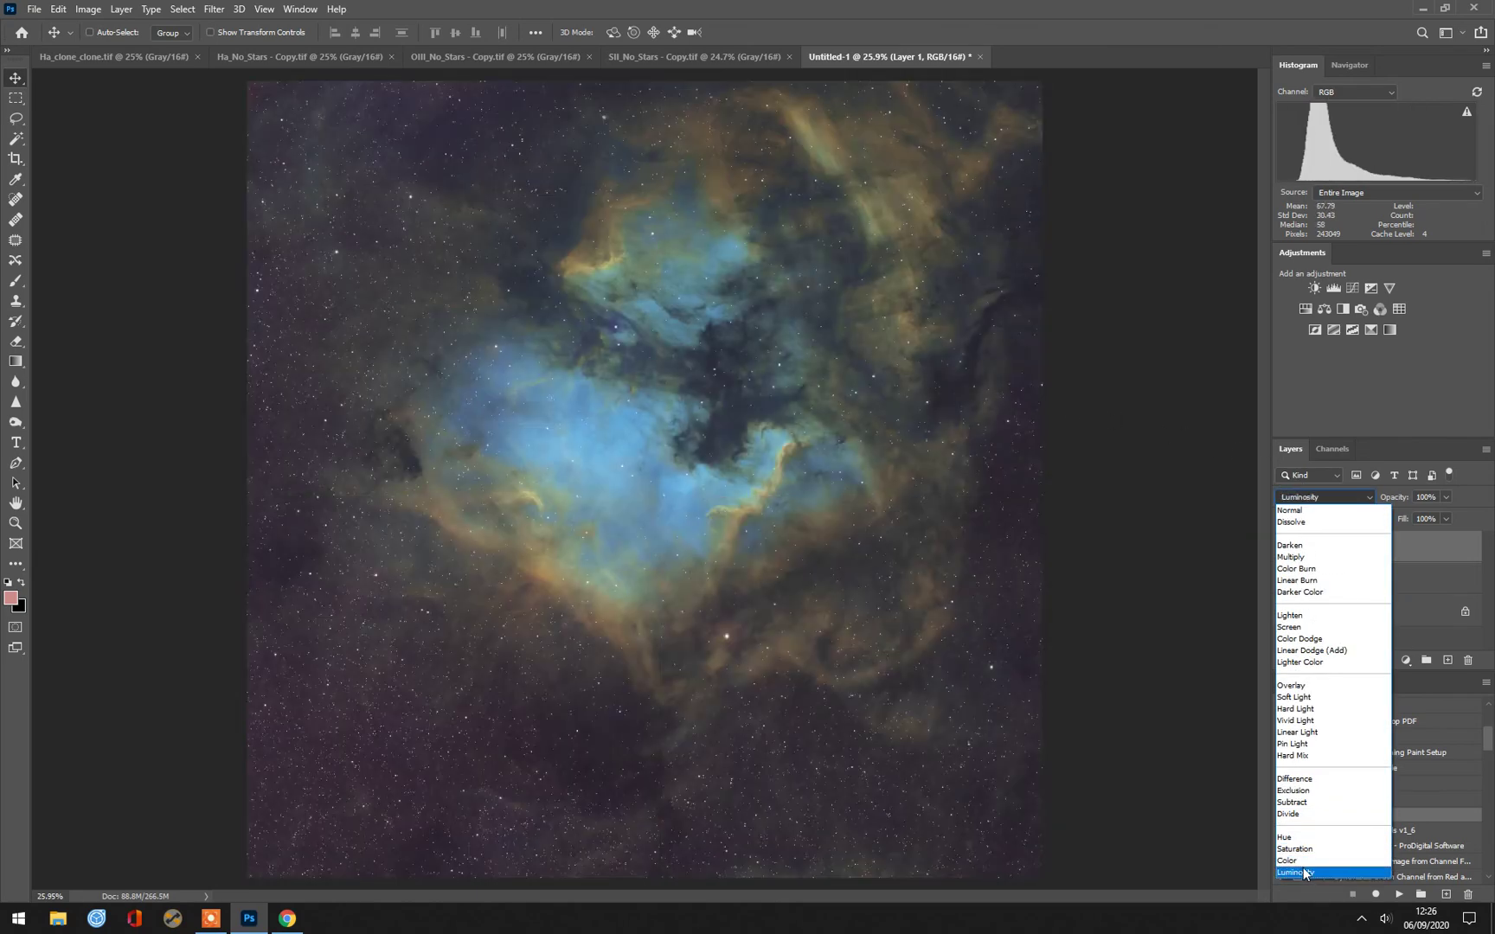
pyautogui.click(1304, 872)
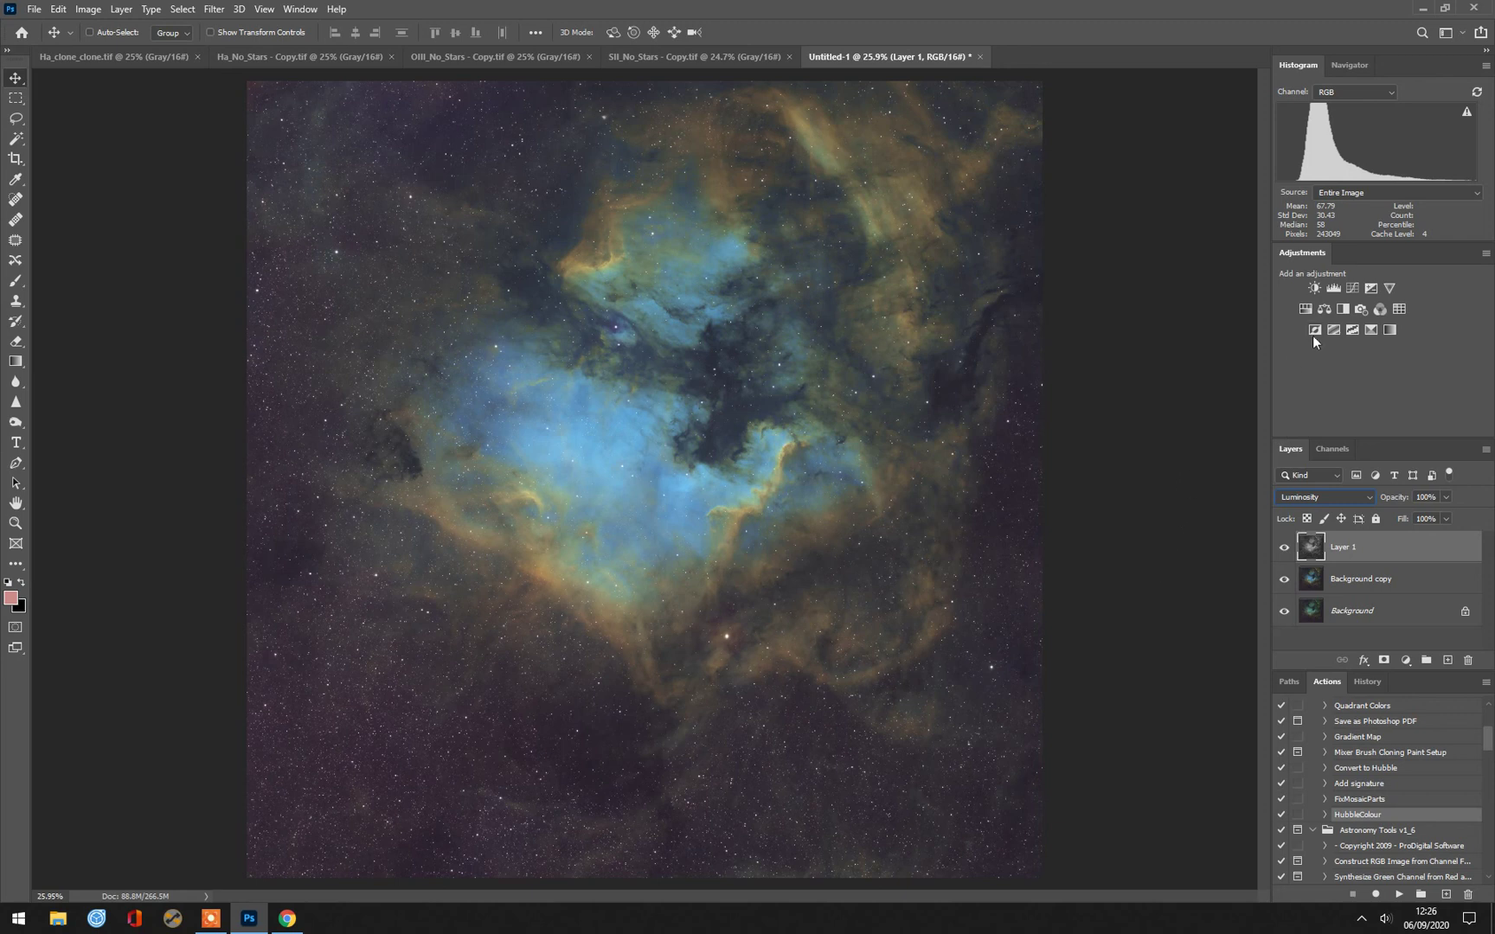
pyautogui.click(1352, 288)
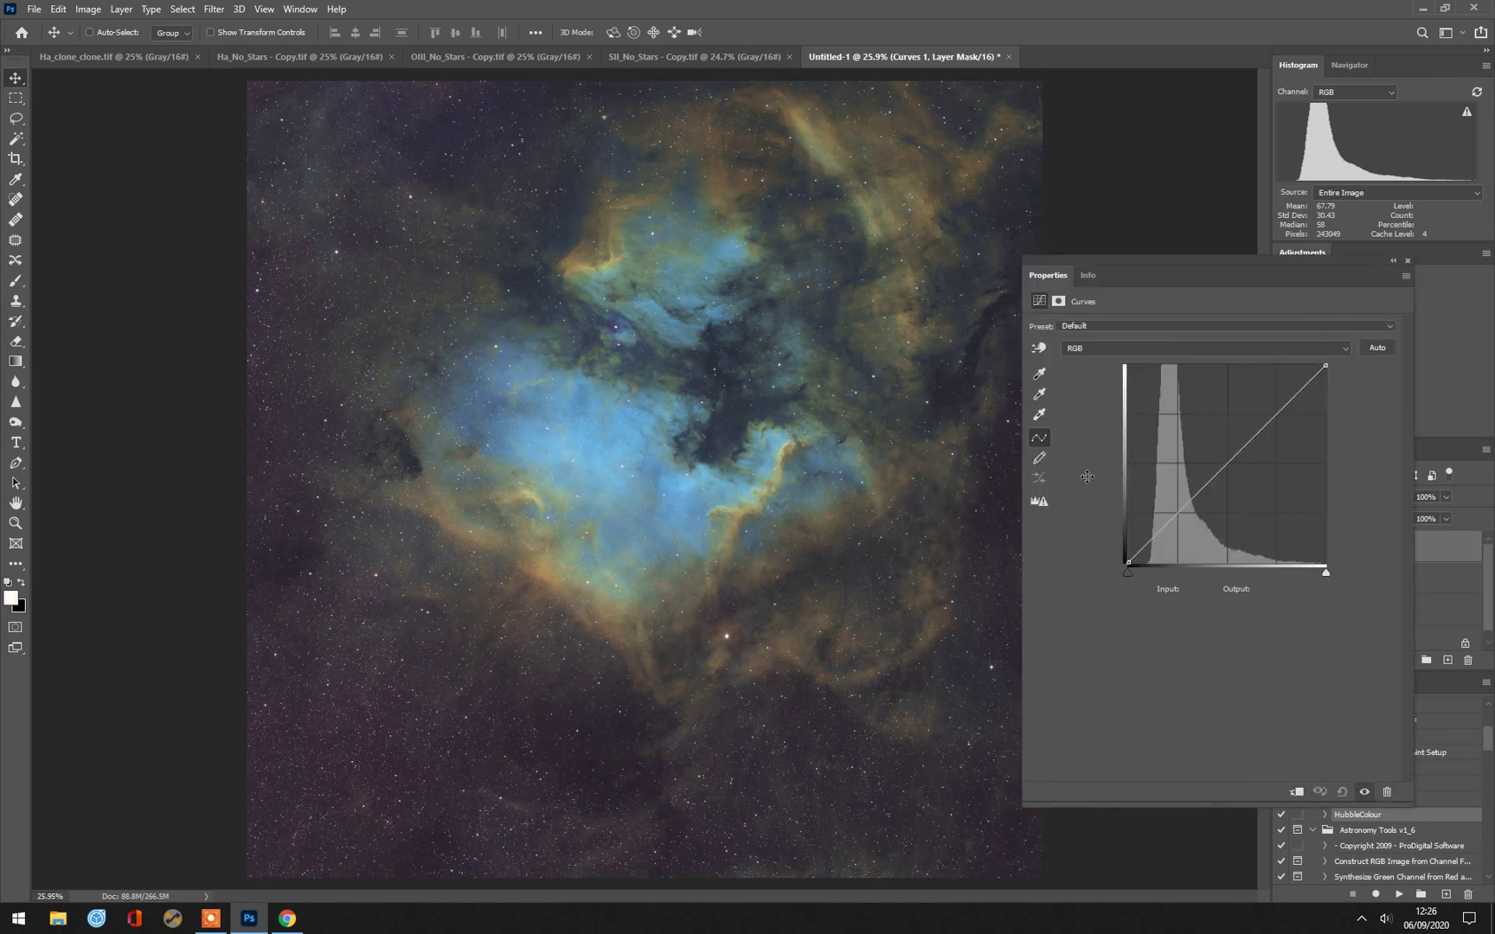
# Bend Curves 1 into an S-curve with points at 63→47 and 193→204
pyautogui.moveTo(1275, 419); pyautogui.dragTo(1275, 407)
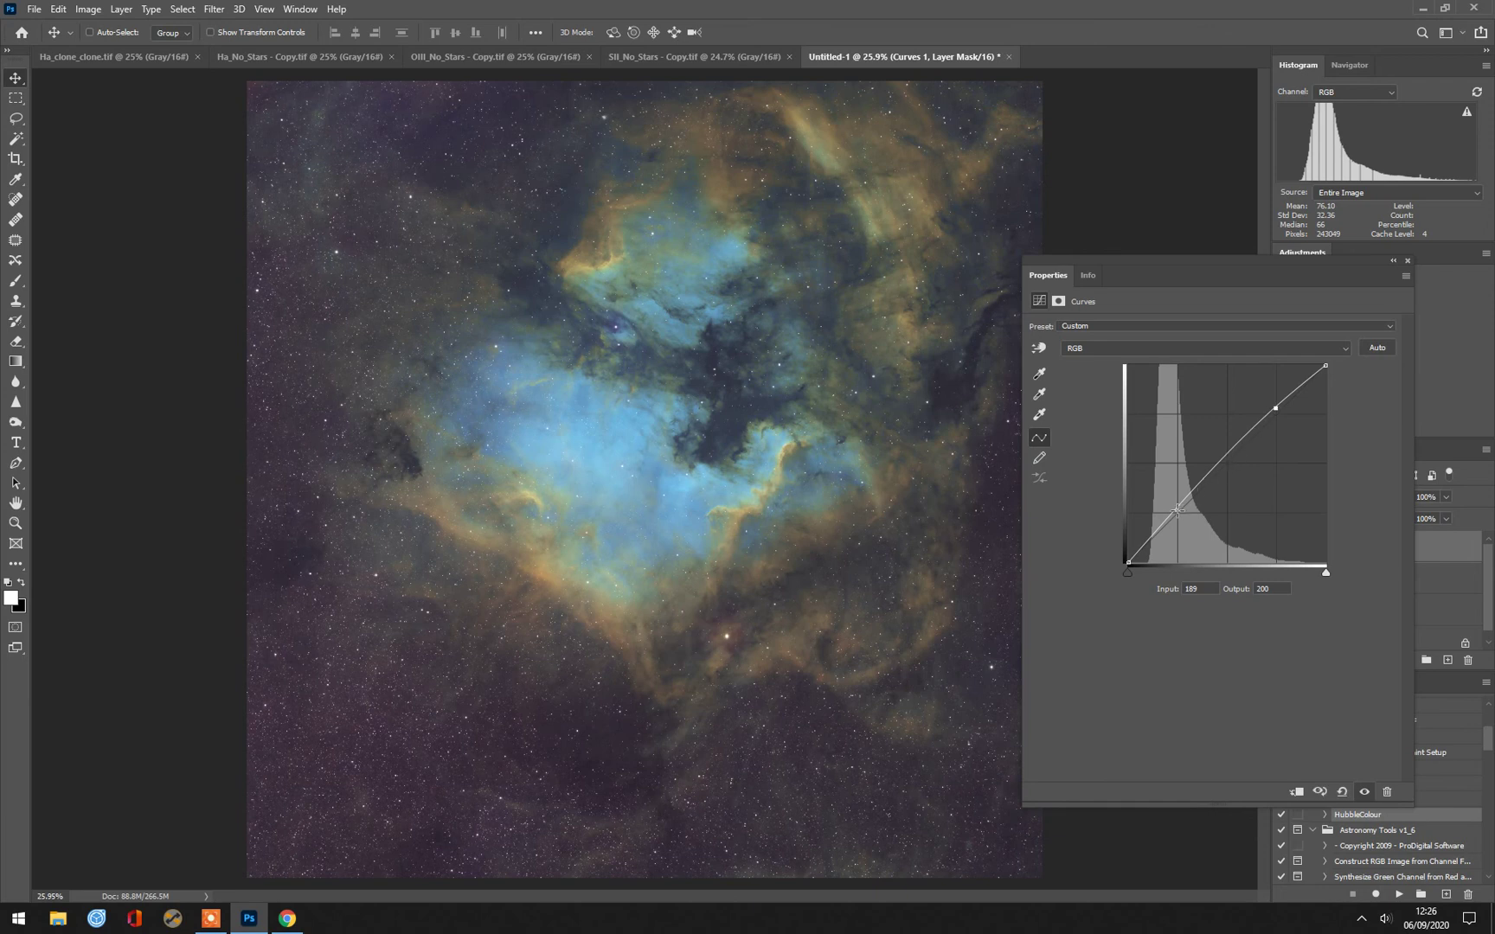
pyautogui.moveTo(1177, 510); pyautogui.dragTo(1179, 525)
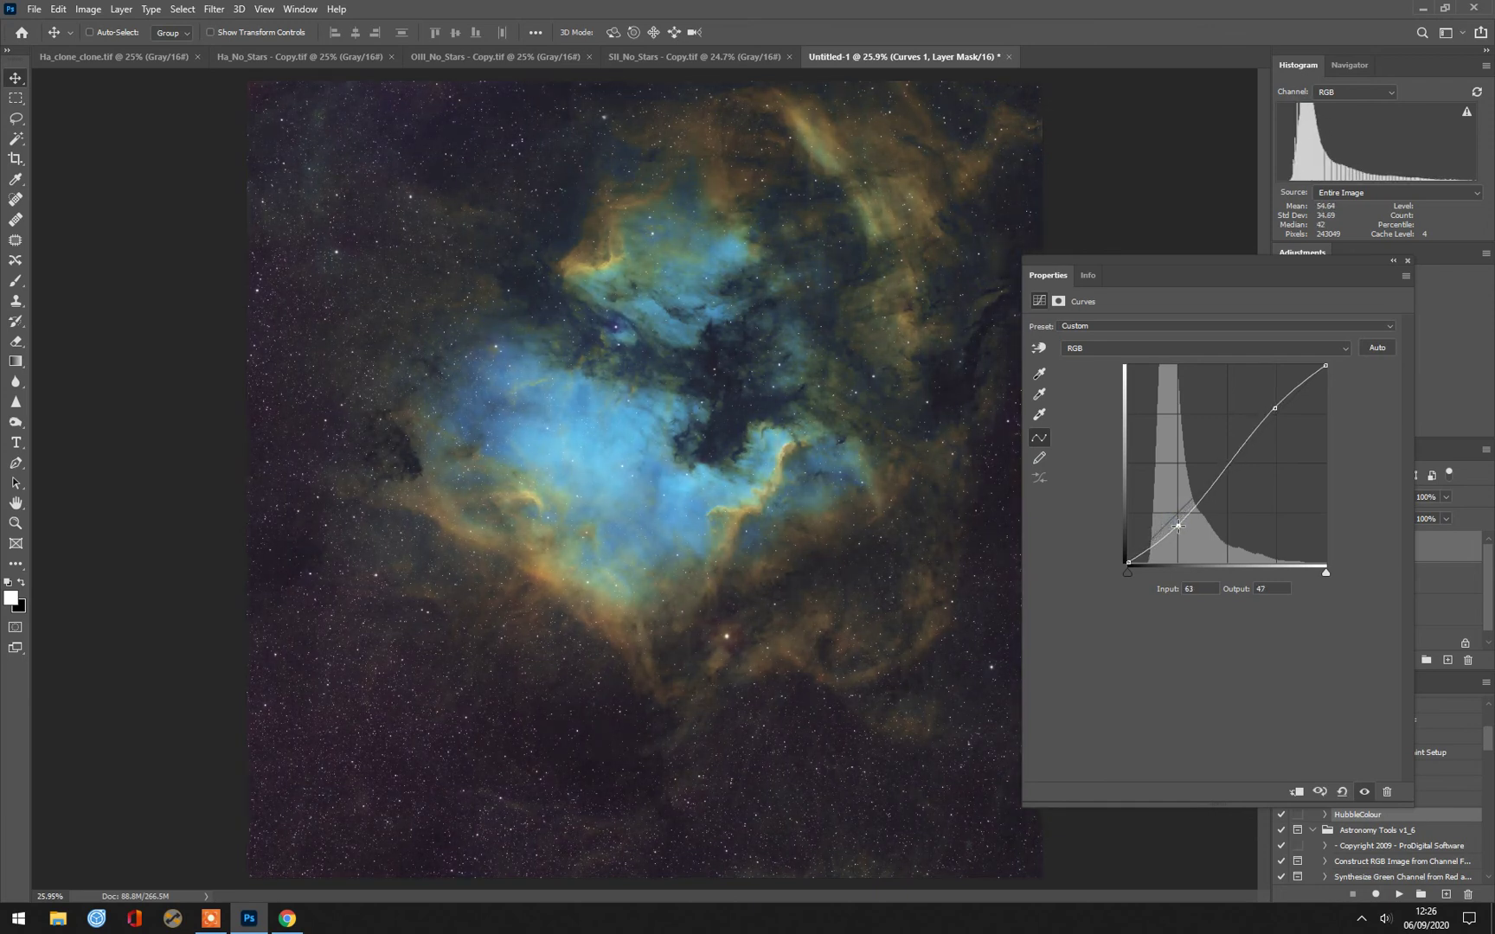
pyautogui.click(1274, 408)
pyautogui.moveTo(1274, 409); pyautogui.dragTo(1278, 404)
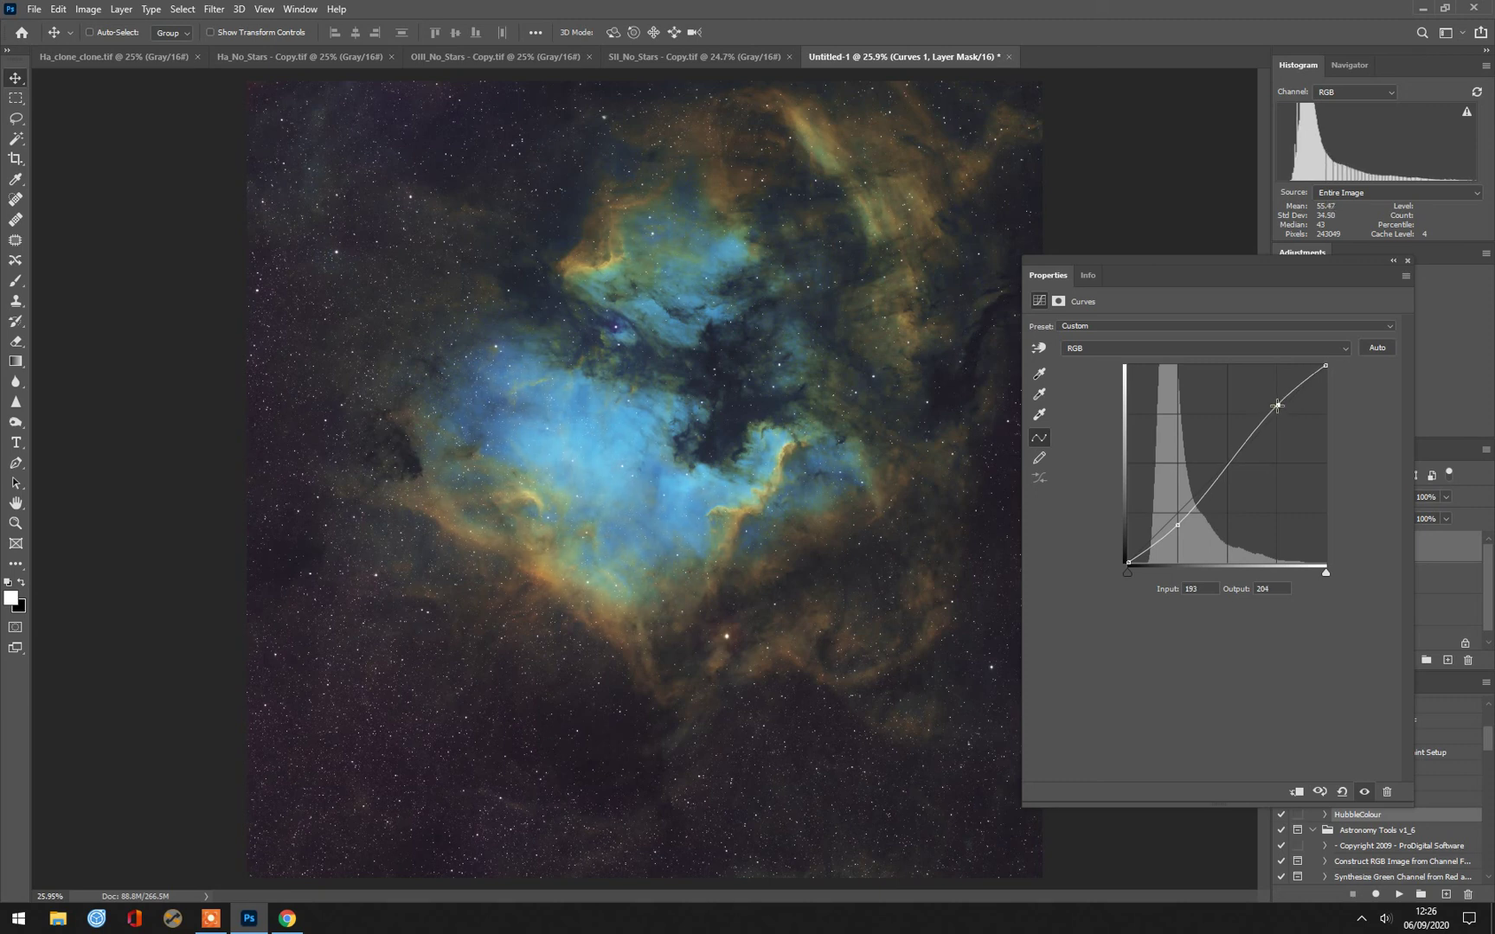